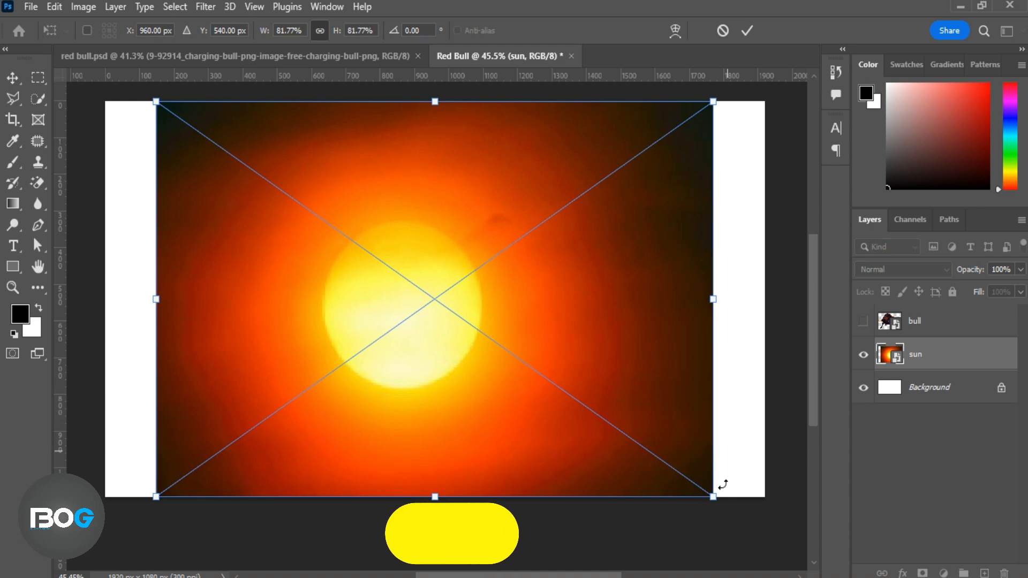
Scale the sun layer up proportionally to about 103% so it covers the whole canvas.
left_click_drag(713, 298, 764, 299)
left_click_drag(157, 299, 106, 299)
left_click_drag(771, 298, 803, 299)
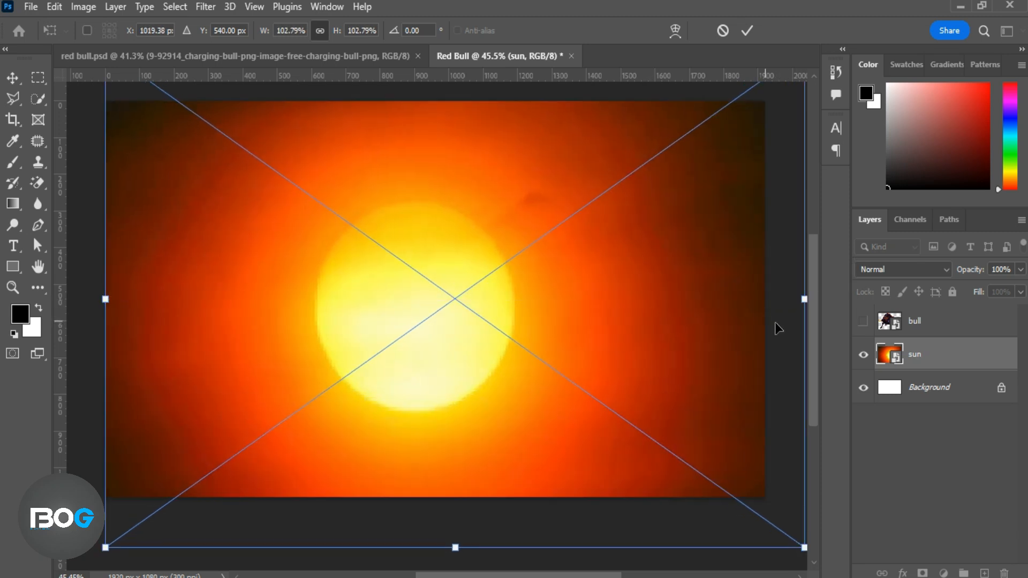
left_click_drag(804, 547, 806, 551)
left_click(746, 31)
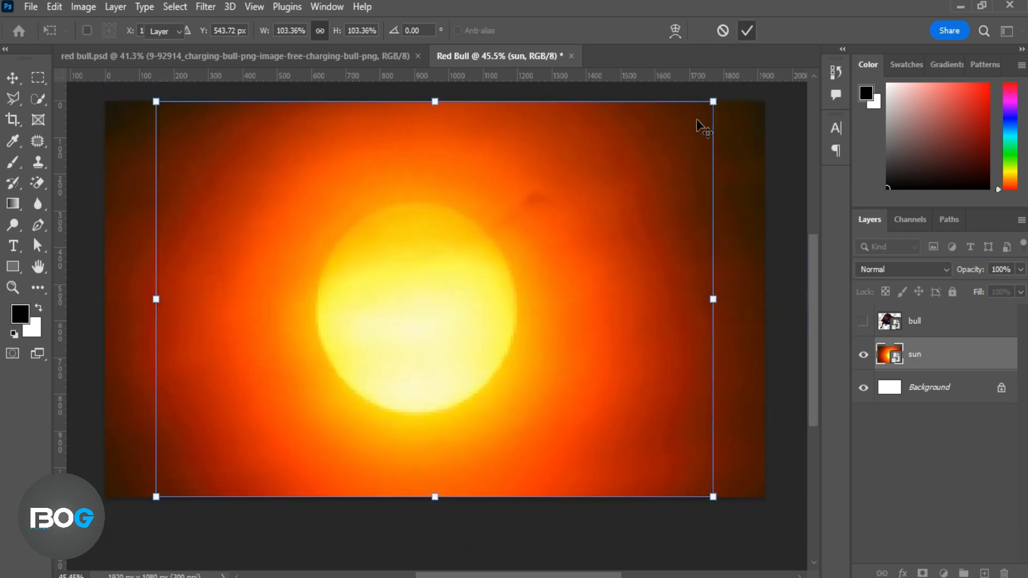
Show the bull layer and move the bull to the lower right of the canvas, overlapping the sun's edge.
left_click(938, 328)
left_click(862, 321)
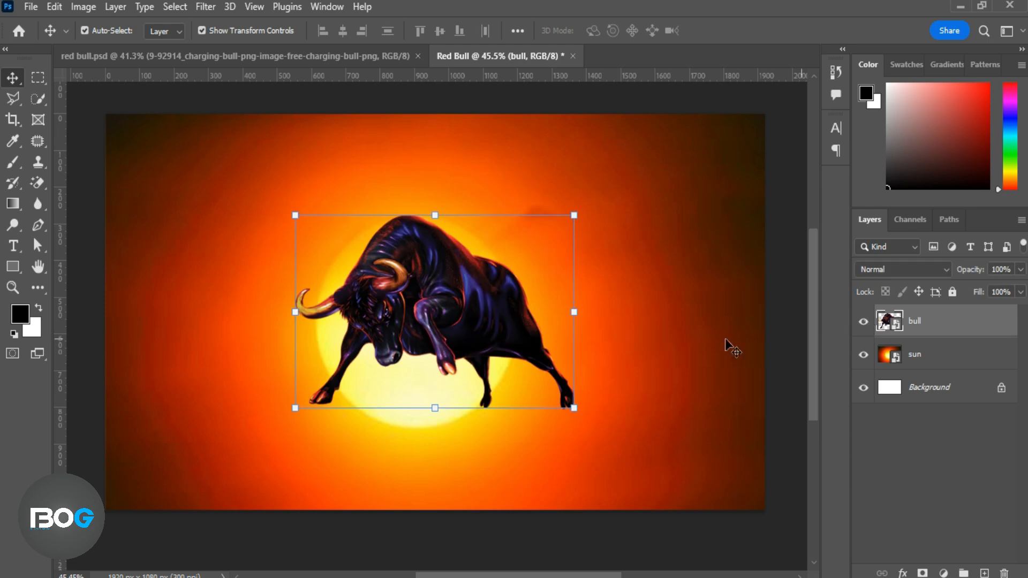
left_click_drag(500, 327, 650, 372)
left_click_drag(556, 230, 317, 230)
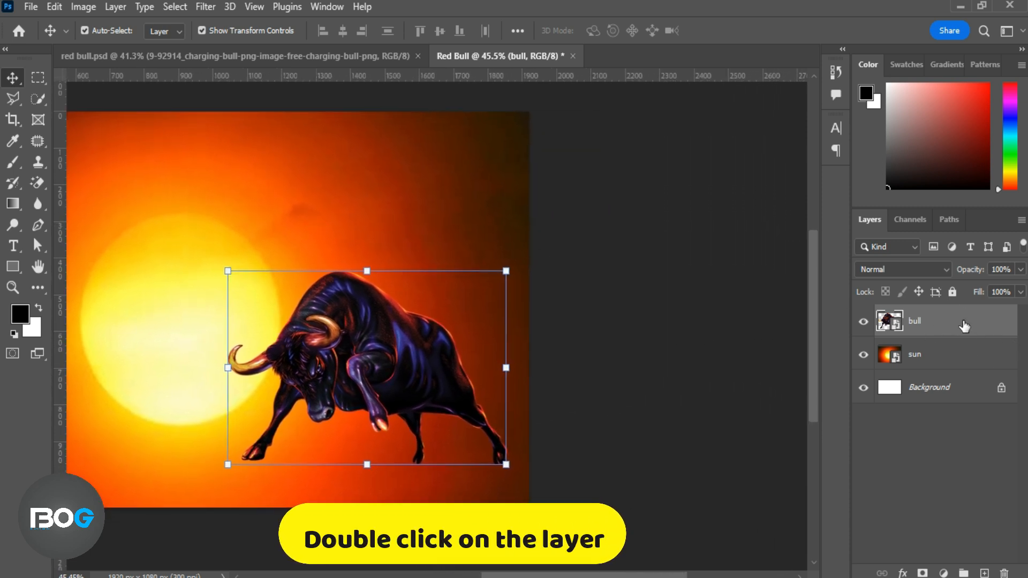
Add a Bevel & Emboss effect to the bull layer with Inner Bevel style, Smooth technique, 4 px size and 1 px soften.
double_click(964, 326)
left_click_drag(621, 78, 872, 53)
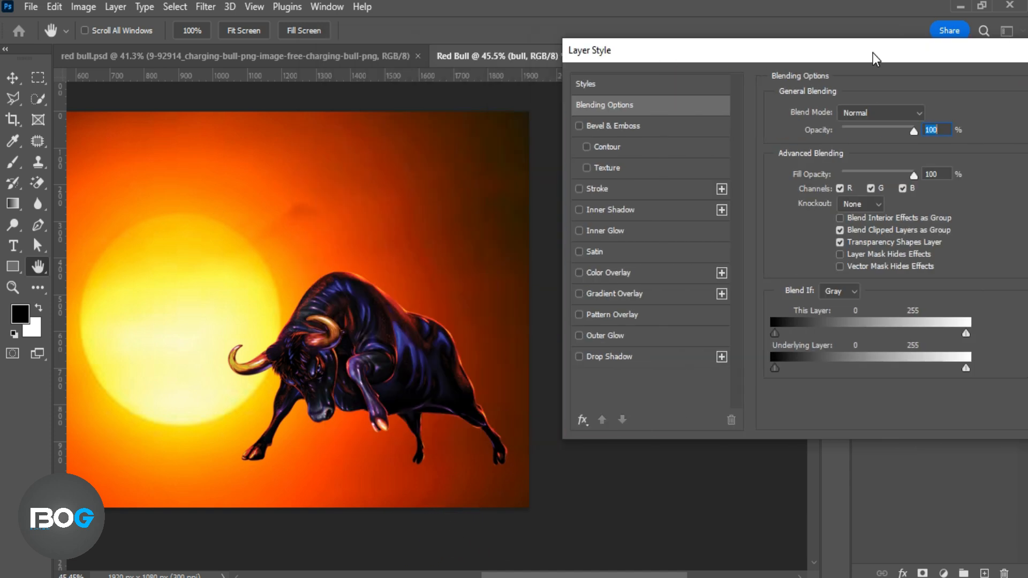
left_click(671, 129)
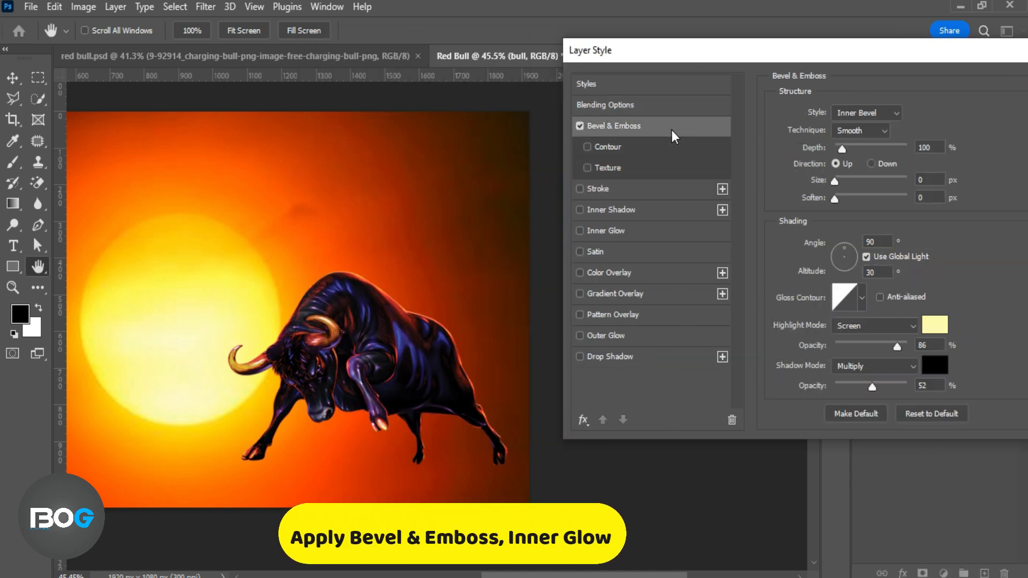
left_click(895, 113)
left_click(885, 133)
left_click_drag(832, 183, 839, 182)
left_click(840, 197)
Use #fefdad as the Bevel & Emboss highlight colour and black as its shadow colour.
left_click(927, 326)
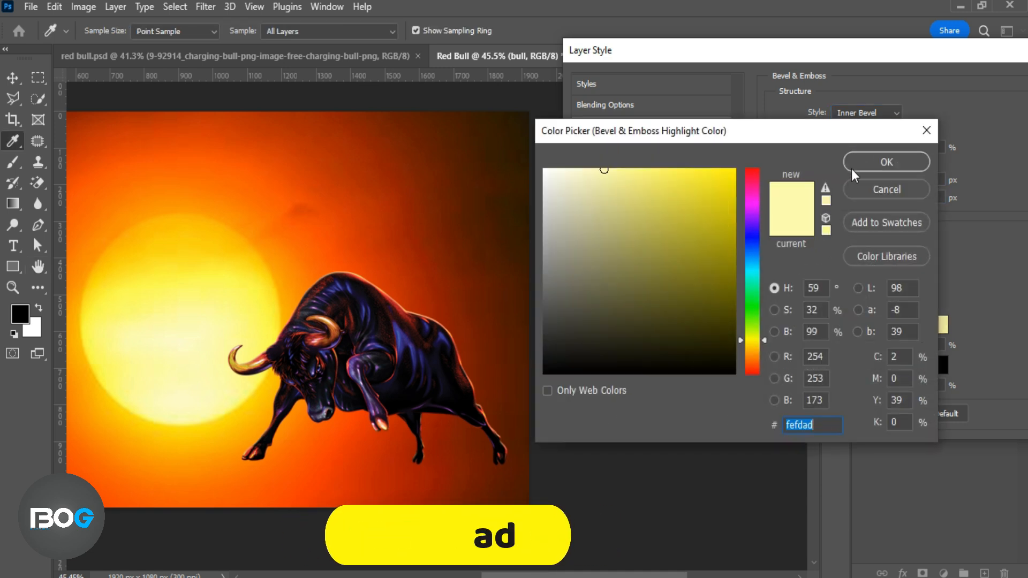
left_click(886, 161)
left_click(934, 365)
left_click(886, 161)
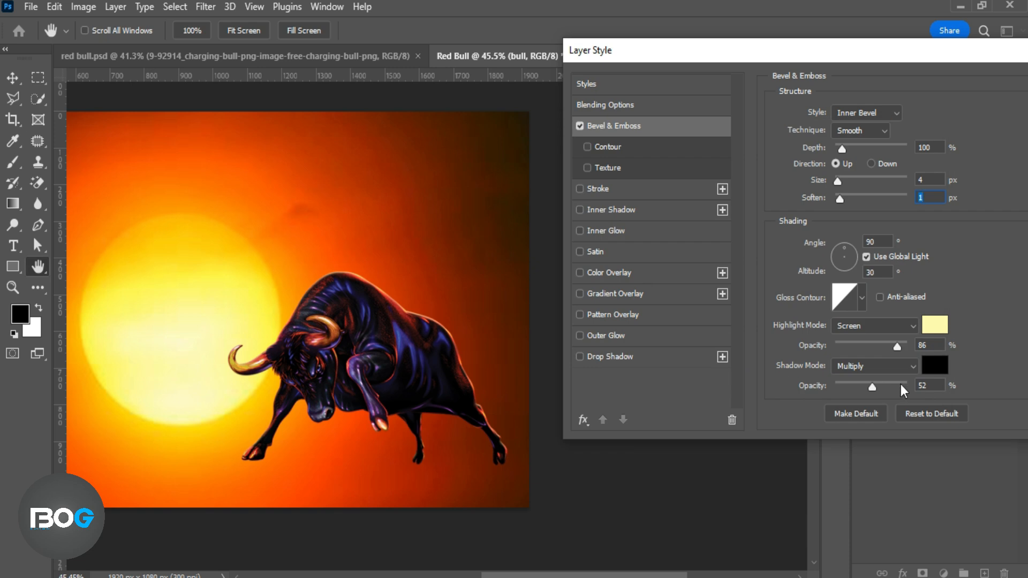
Add an Inner Glow to the bull with Screen blending, 35% opacity, colour #fed362, Softer technique and 10 px size.
left_click(647, 229)
left_click(906, 113)
left_click(862, 239)
left_click(810, 169)
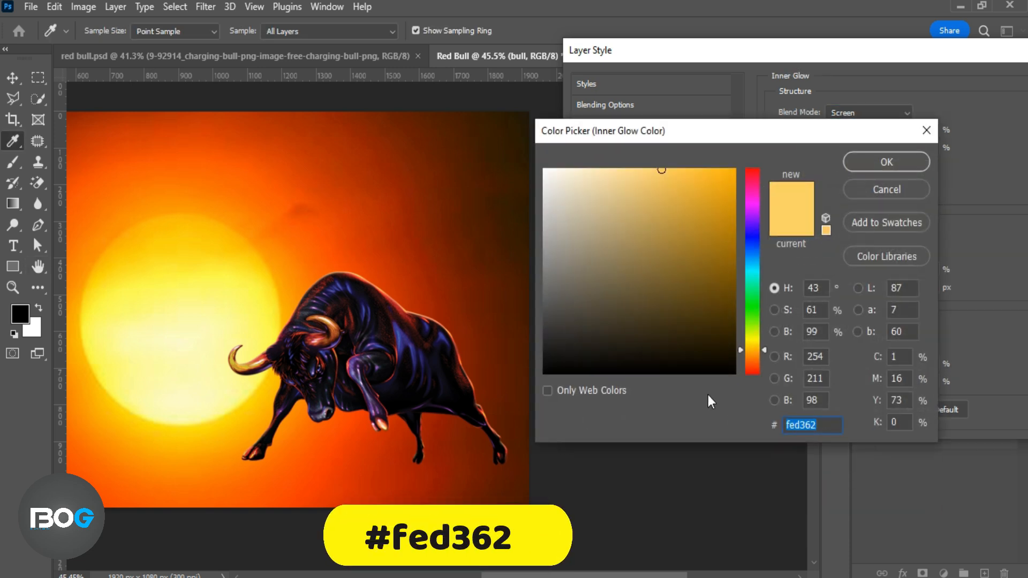
left_click(886, 162)
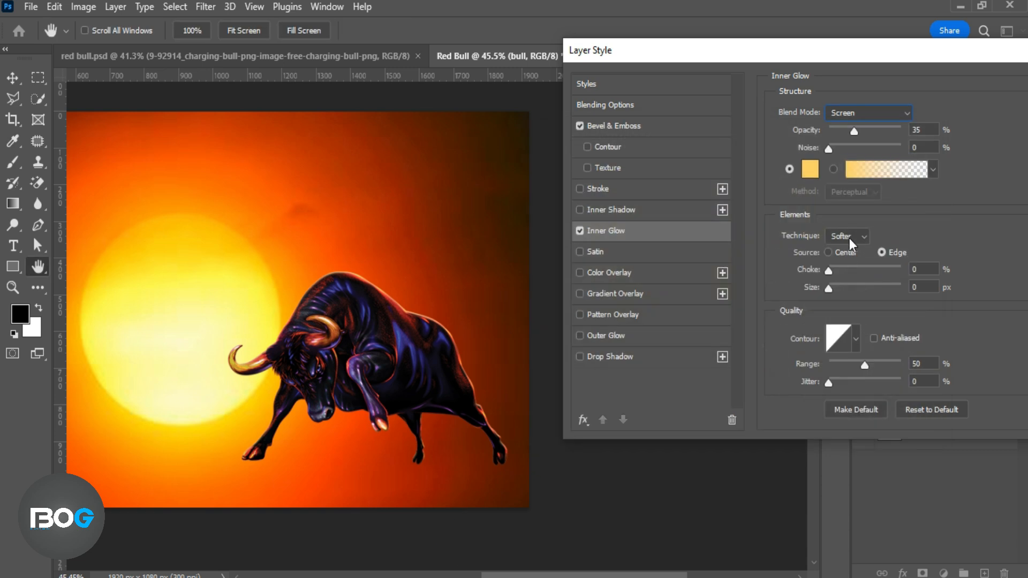
left_click(836, 289)
left_click_drag(846, 56, 629, 60)
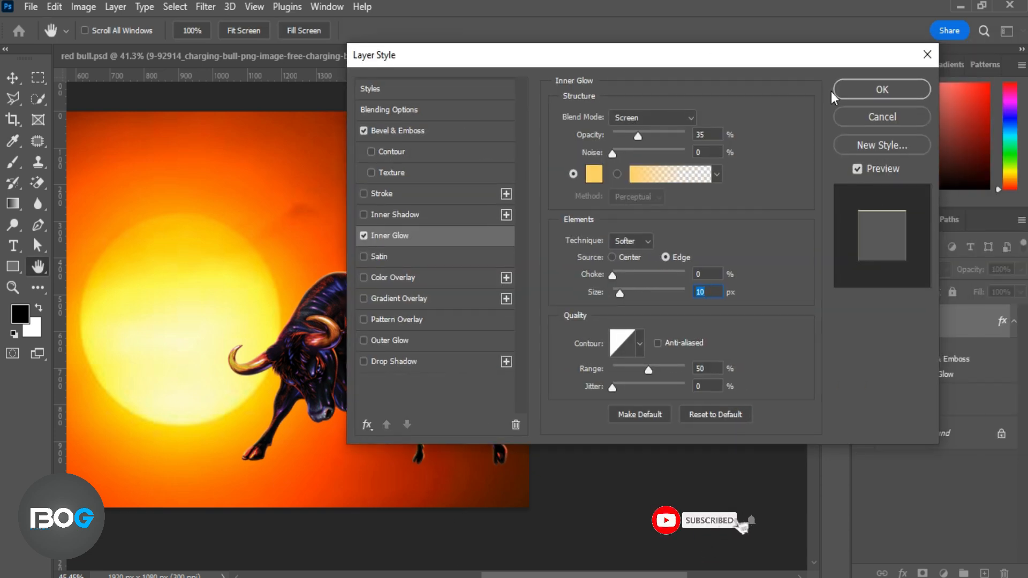
left_click(832, 91)
Compare the bull with and without its layer effects.
left_click(893, 345)
left_click(893, 344)
left_click_drag(420, 353, 644, 355)
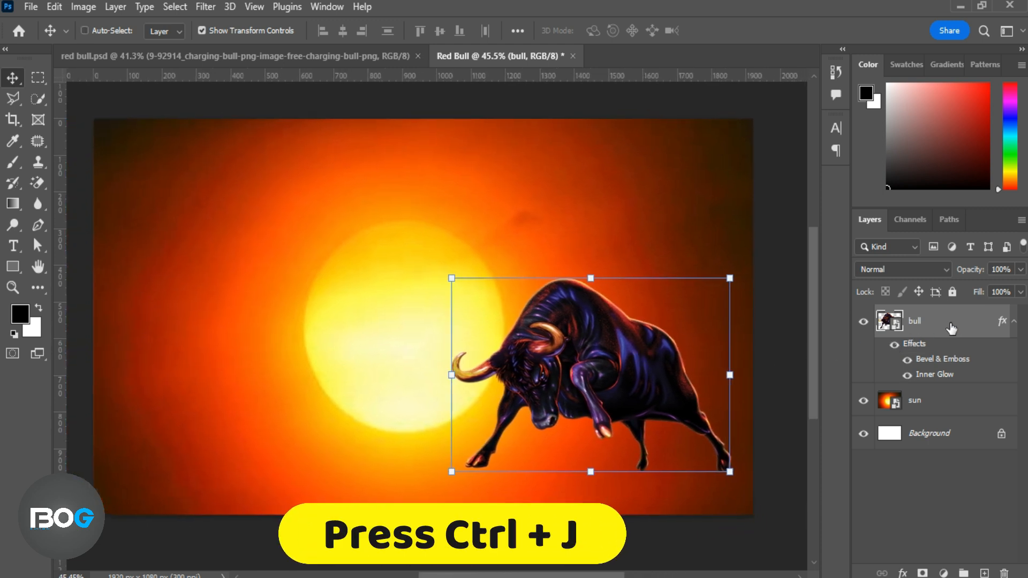
Duplicate the bull layer and add an Invert adjustment layer clipped to the copy.
key("ctrl+j")
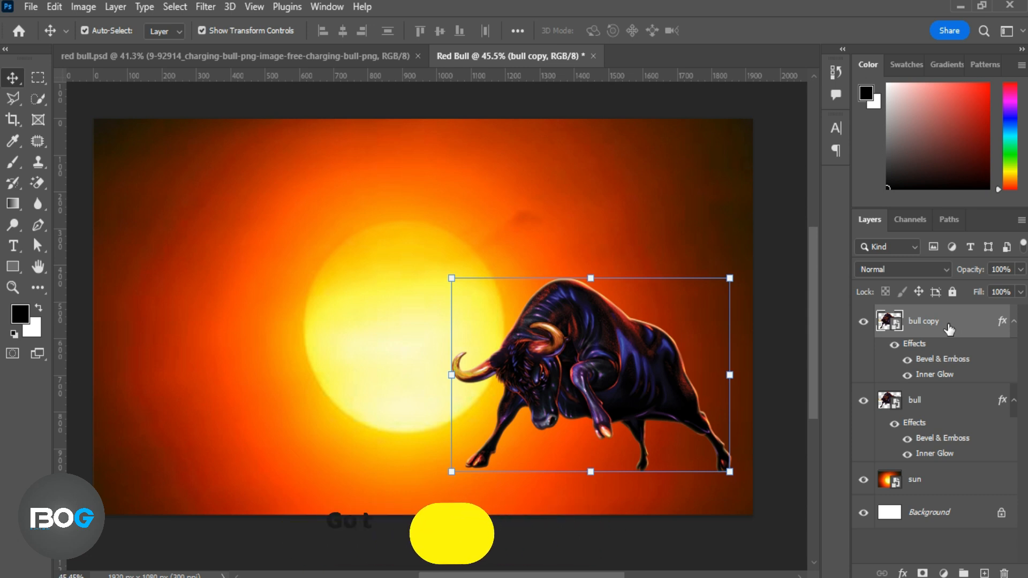
left_click(945, 572)
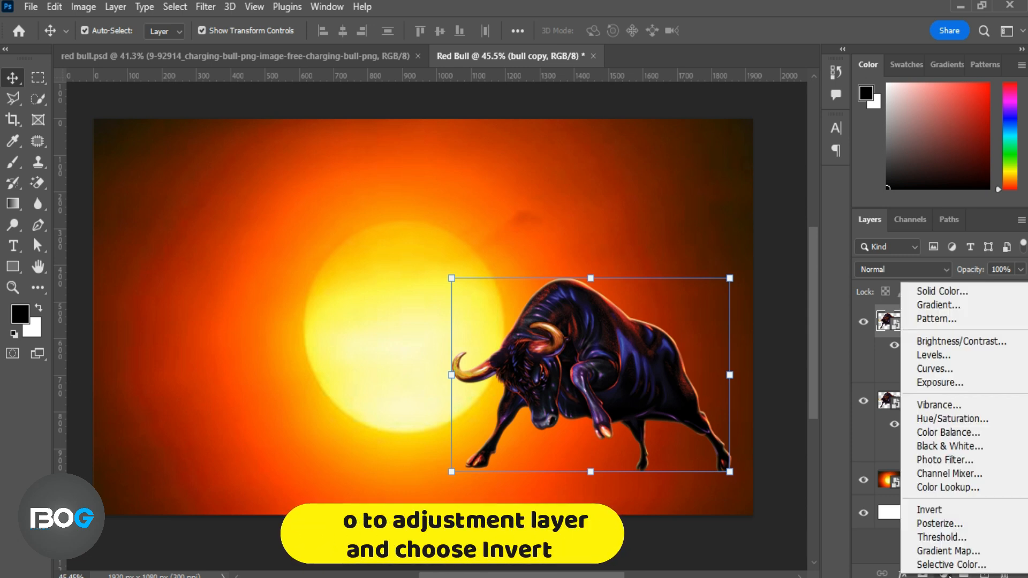
left_click(937, 511)
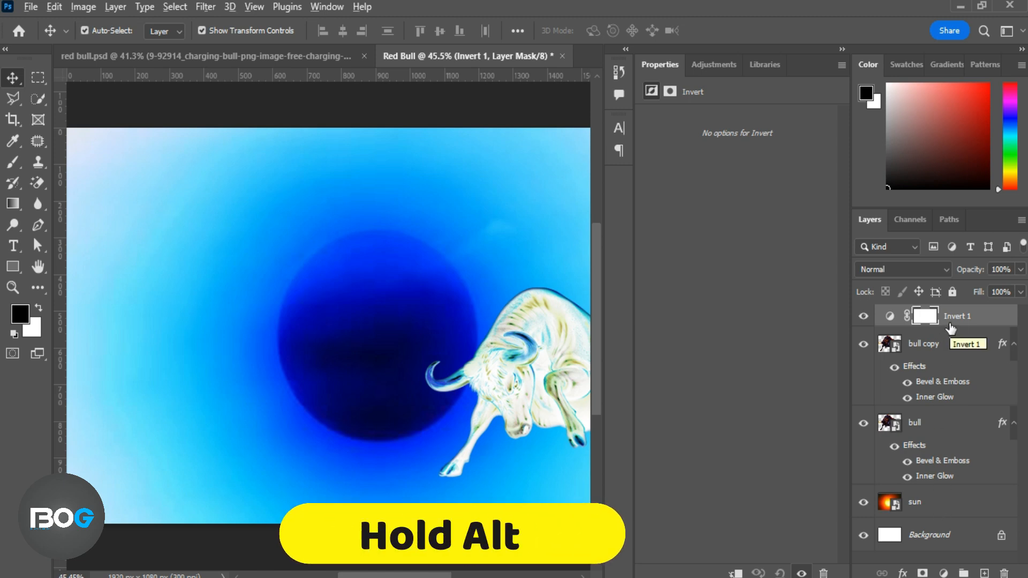
left_click(950, 331, "alt")
left_click(839, 68)
left_click(850, 117)
Set the blend mode of the bull copy layer to Vivid Light.
left_click(928, 343)
left_click(946, 271)
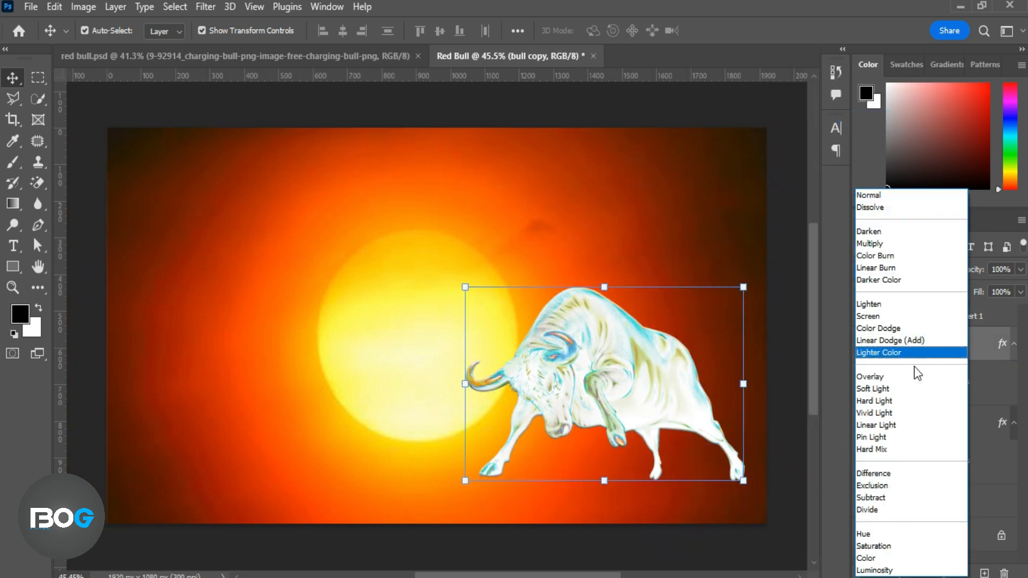
left_click(908, 413)
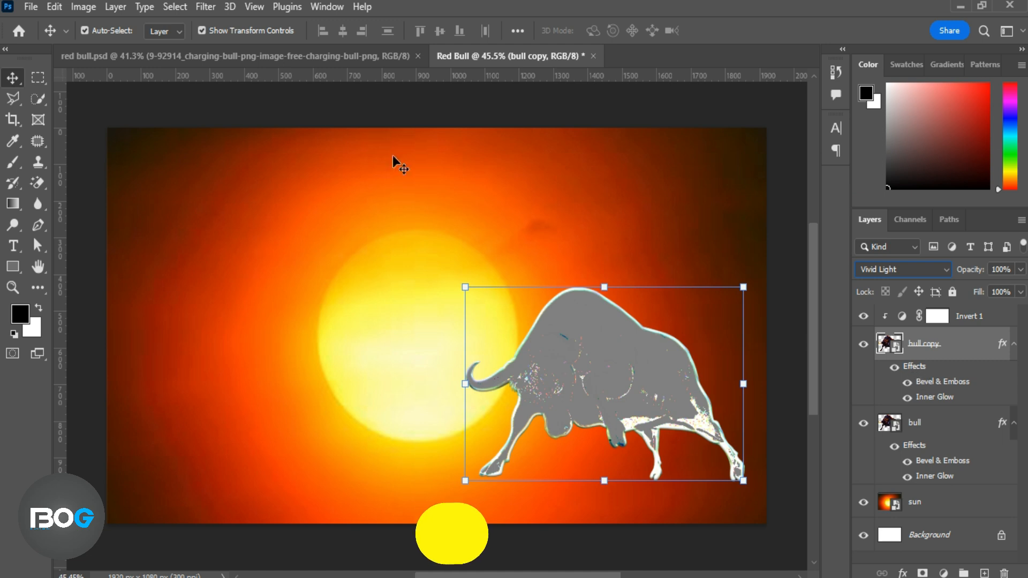
Apply a Surface Blur to the bull copy layer with a slightly reduced radius and a slightly raised threshold.
left_click(206, 7)
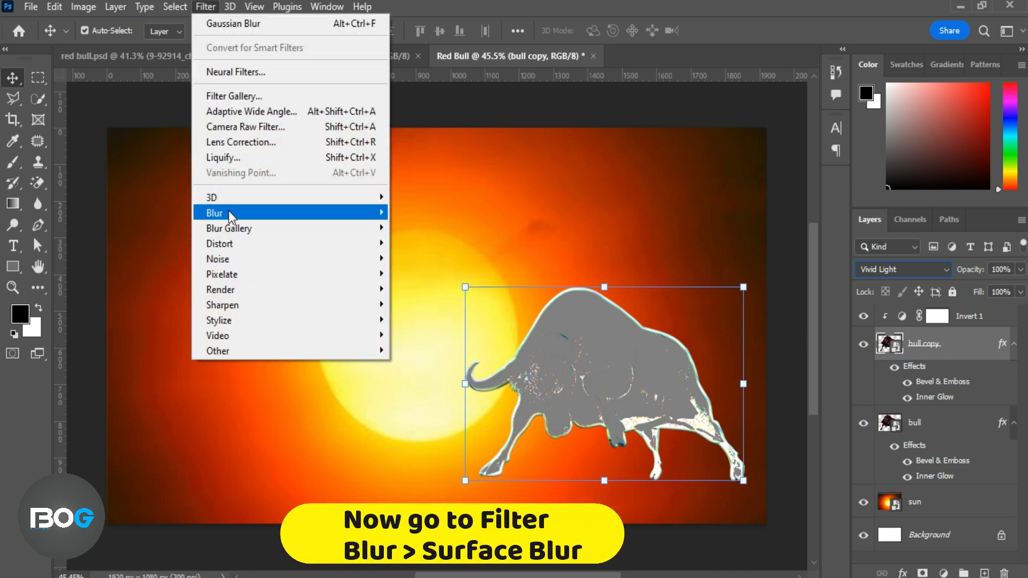
mouse_move(231, 213)
left_click(415, 366)
left_click_drag(502, 76, 761, 83)
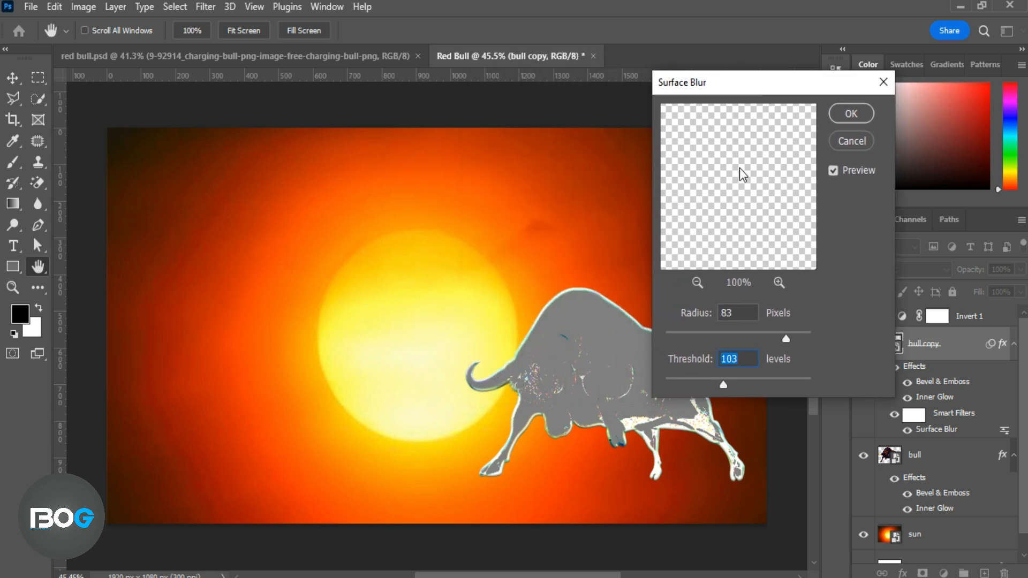
scroll(751, 294, "down", 1)
left_click_drag(784, 340, 778, 340)
left_click_drag(724, 382, 727, 382)
left_click(848, 116)
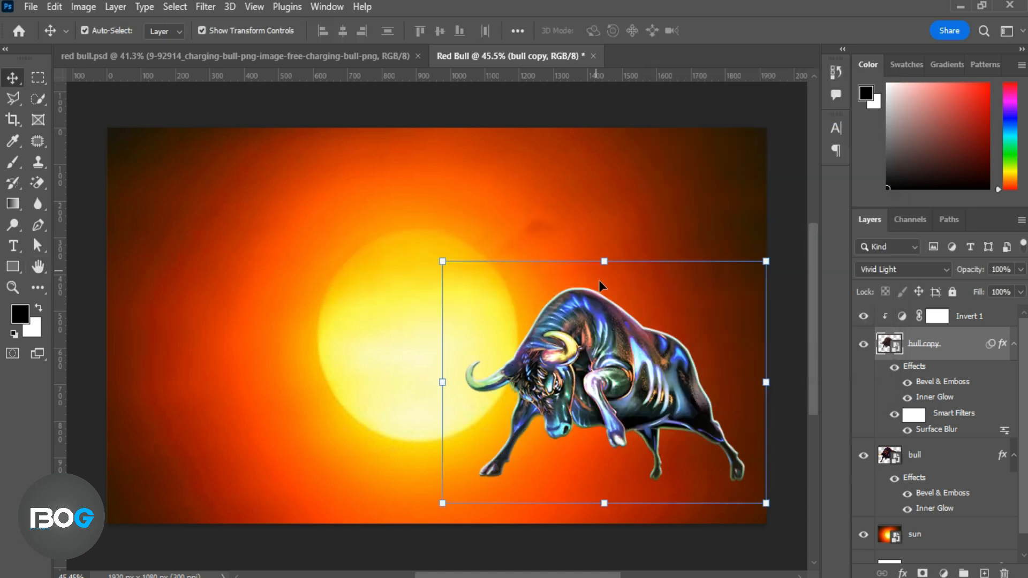
Set the blend mode of both the Invert 1 and bull copy layers to Soft Light and compare the result.
left_click(972, 321)
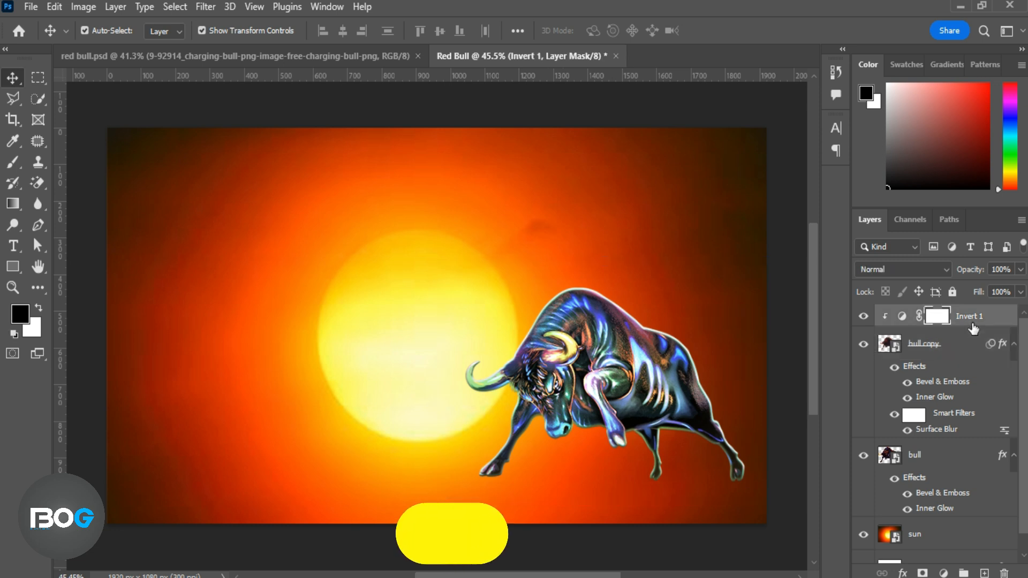
left_click(943, 268)
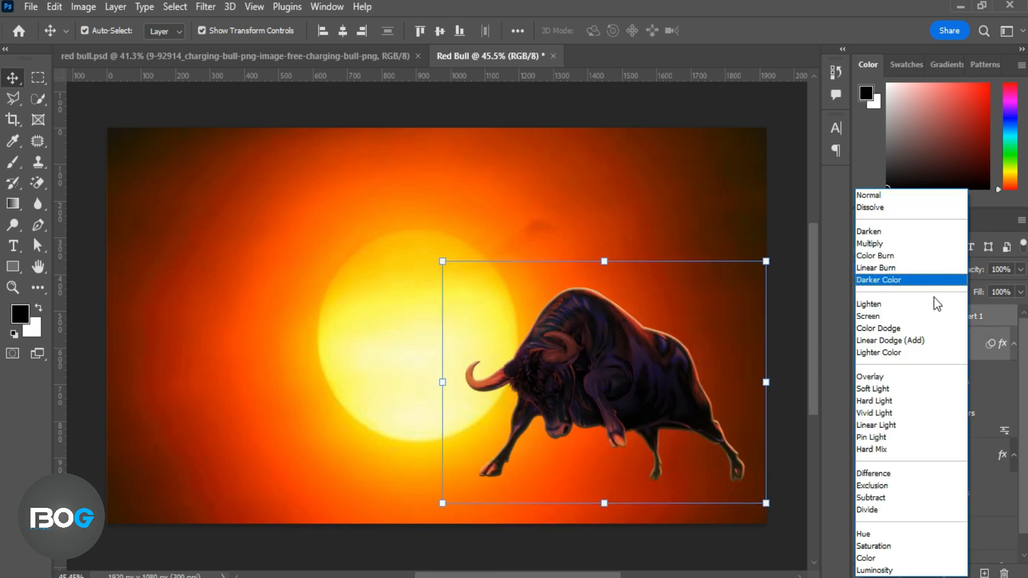
left_click(920, 391)
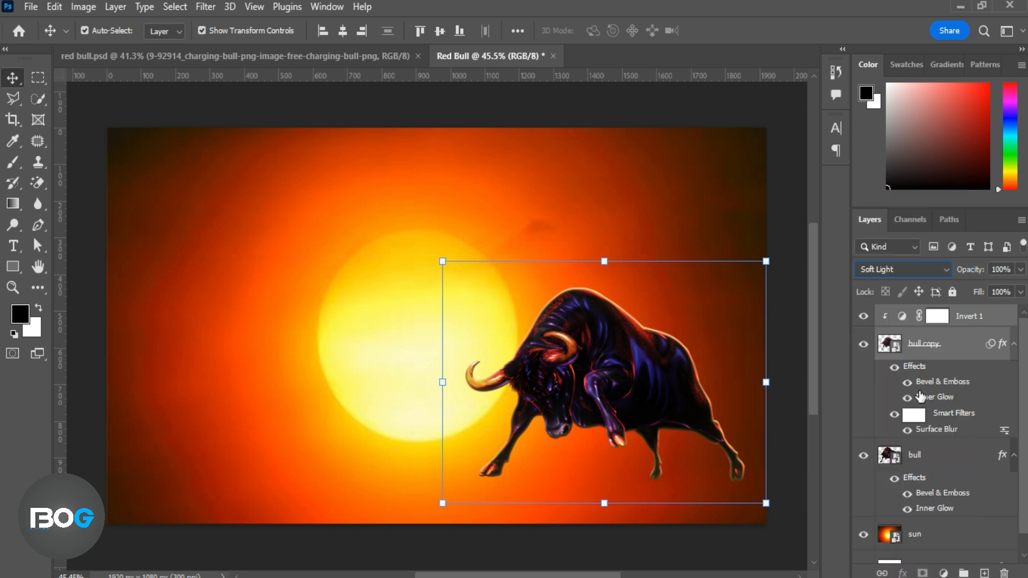
left_click(862, 345)
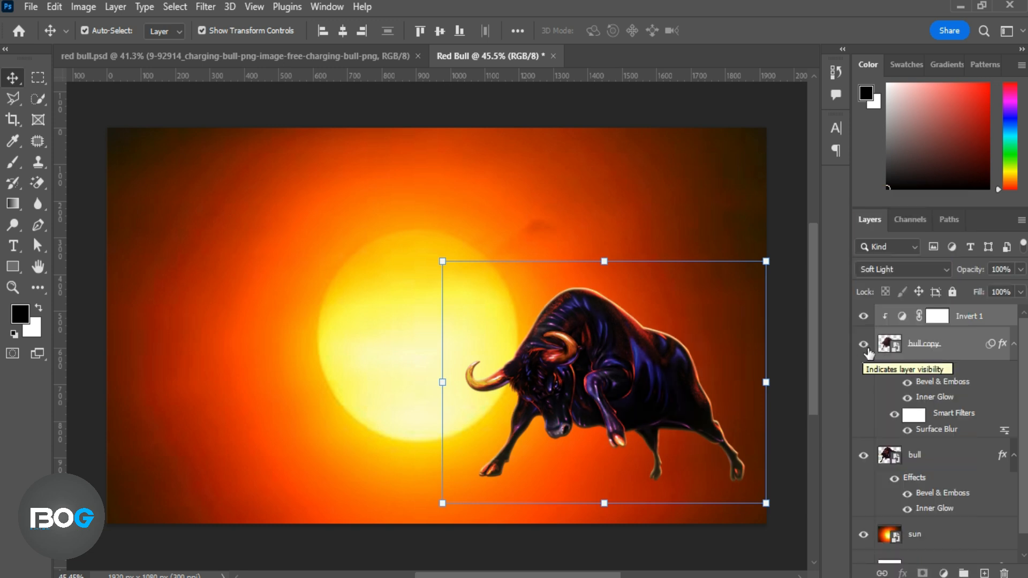
Add a Solid Color fill layer in bright red #ff0505 above the Invert 1 layer.
left_click(960, 354)
left_click(938, 316)
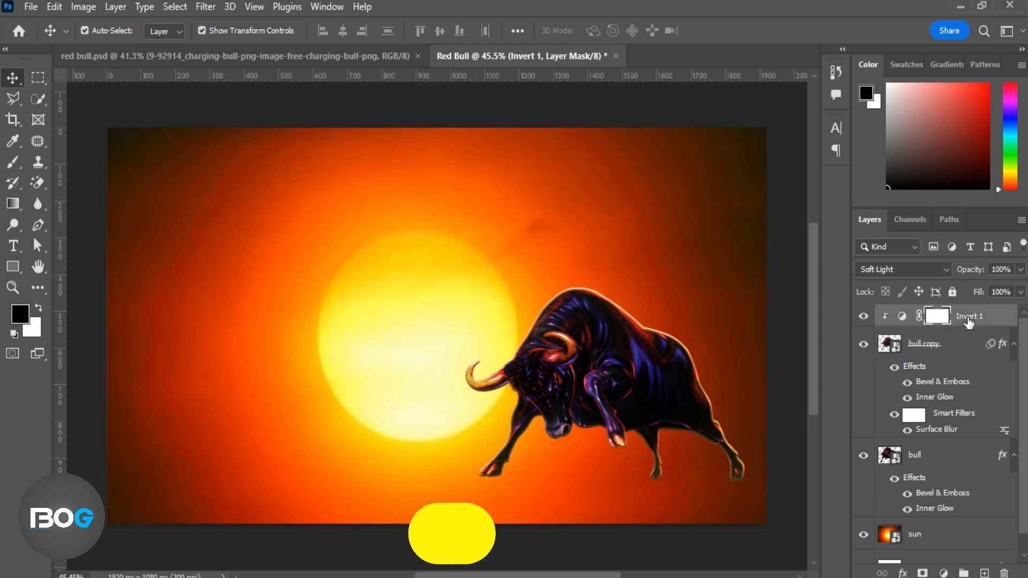
left_click(945, 572)
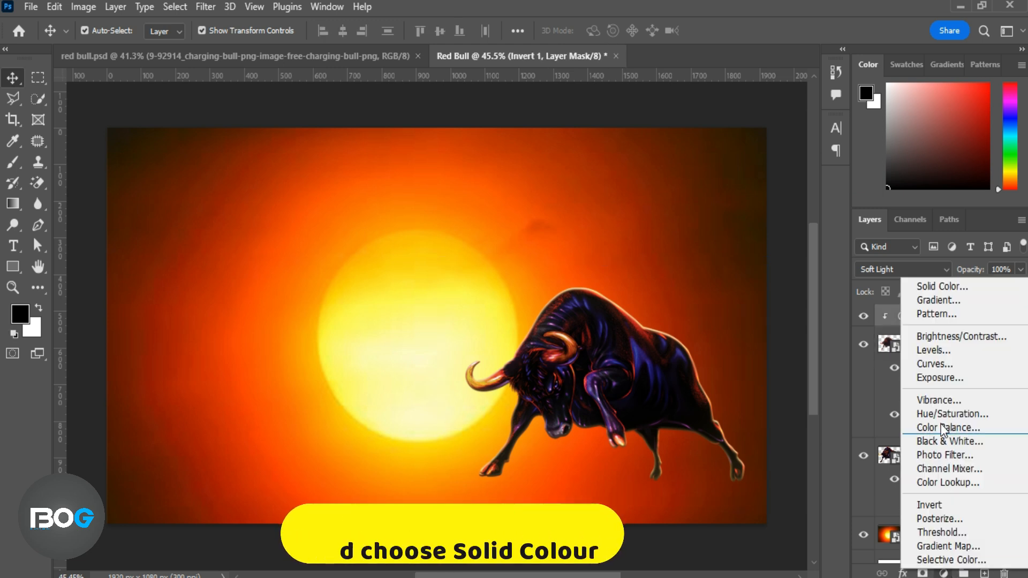
left_click(934, 286)
type("ff0000")
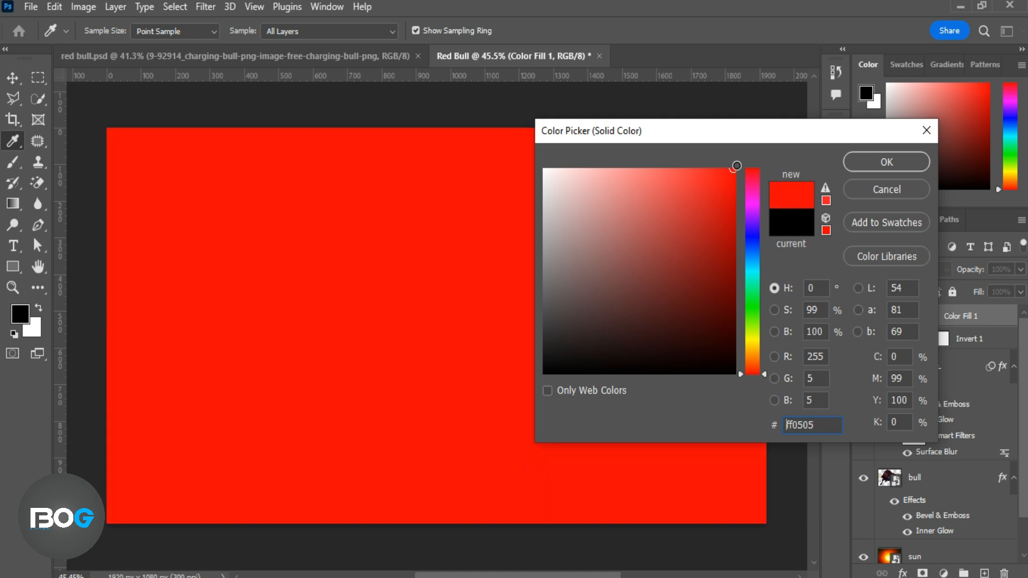
left_click(856, 163)
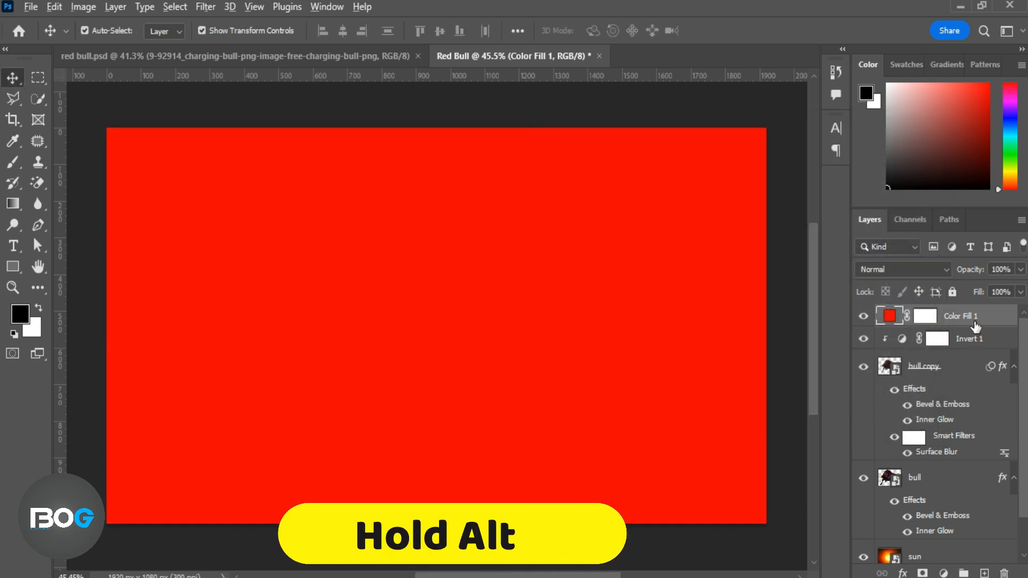
Clip the red fill layer to the bull copy and set its blend mode to Vivid Light.
left_click(974, 322, "alt")
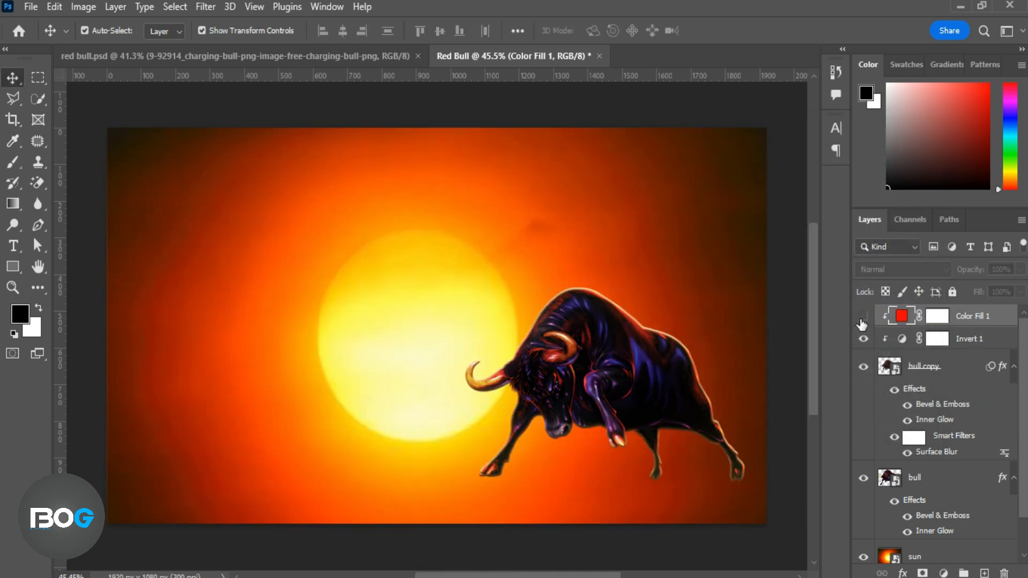
left_click(939, 269)
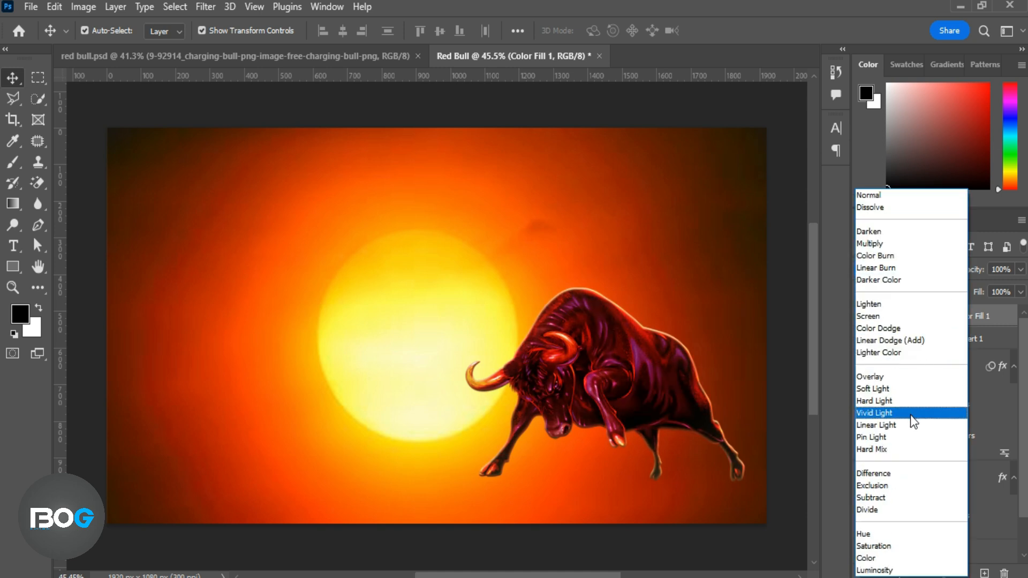
left_click(913, 418)
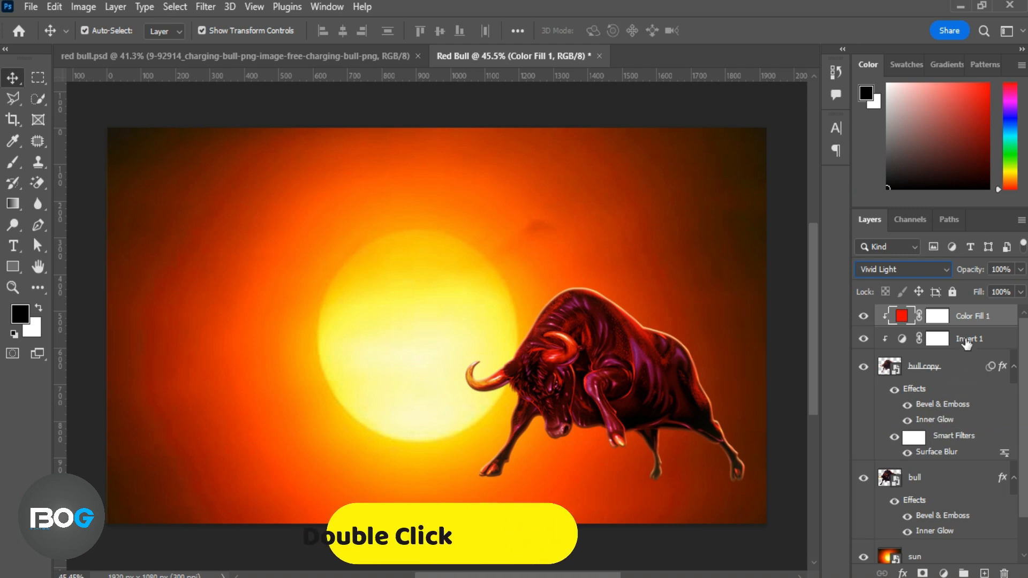
Set Color Fill 1's Blend If underlying-layer range to split shadows 0/17 and split highlights 245/255.
double_click(1013, 320)
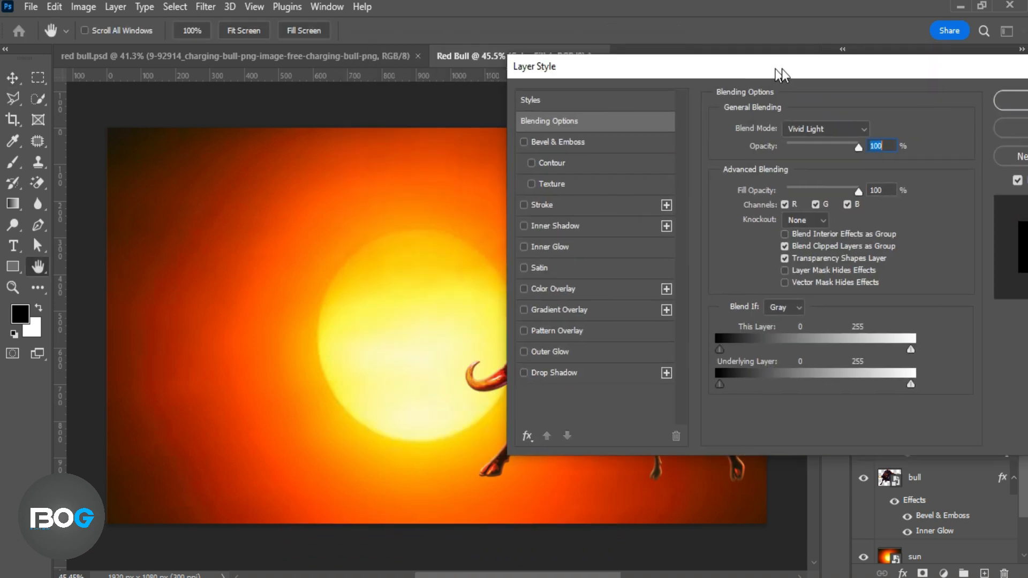
left_click_drag(781, 68, 862, 73)
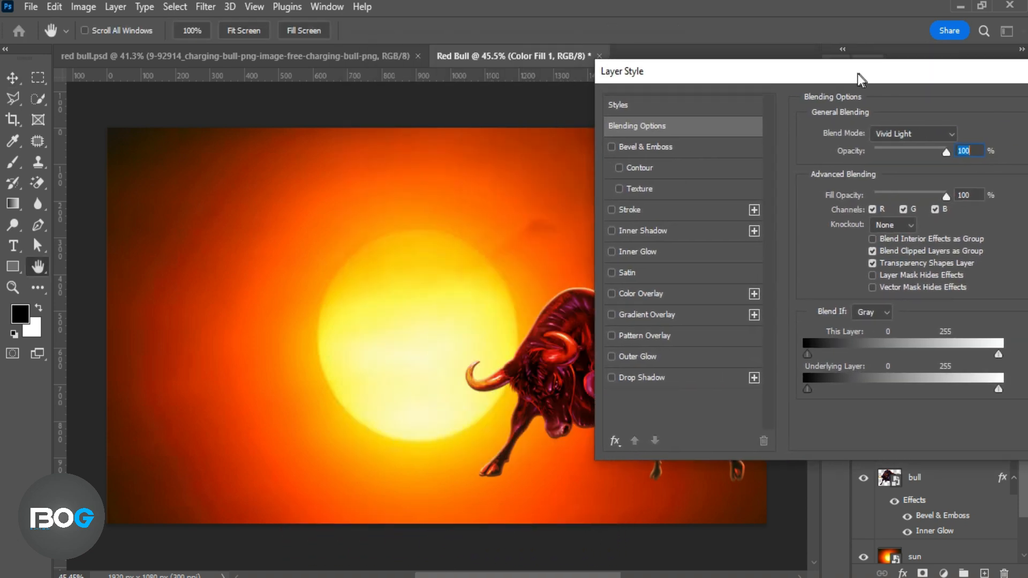
left_click_drag(803, 389, 812, 390)
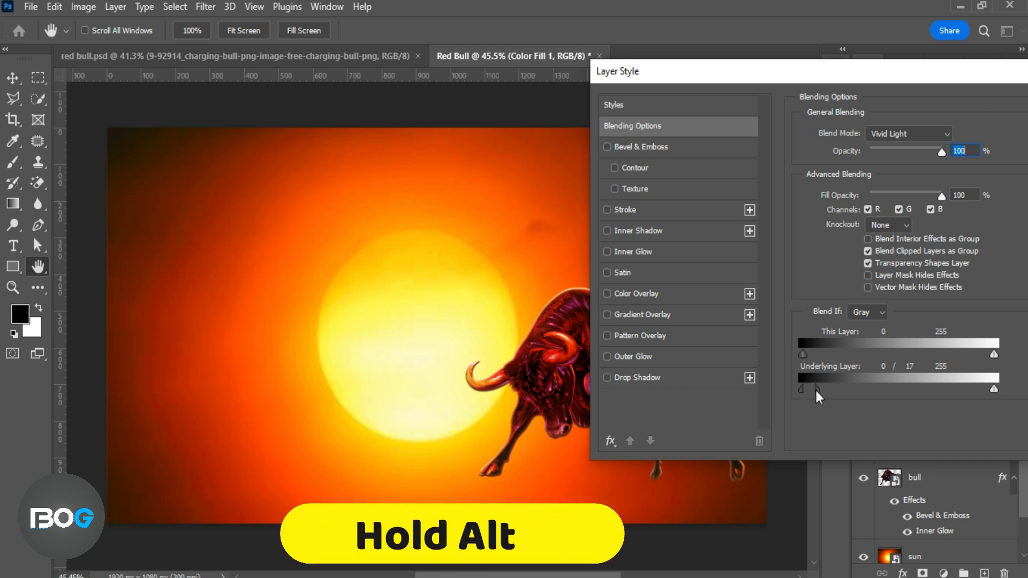
left_click_drag(991, 388, 986, 389)
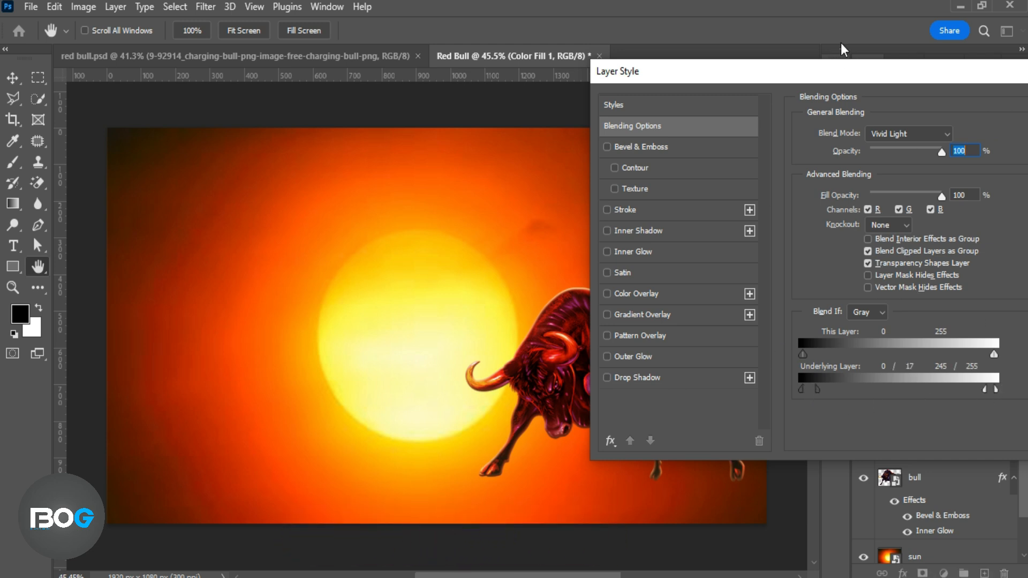
left_click_drag(840, 71, 549, 67)
left_click(795, 105)
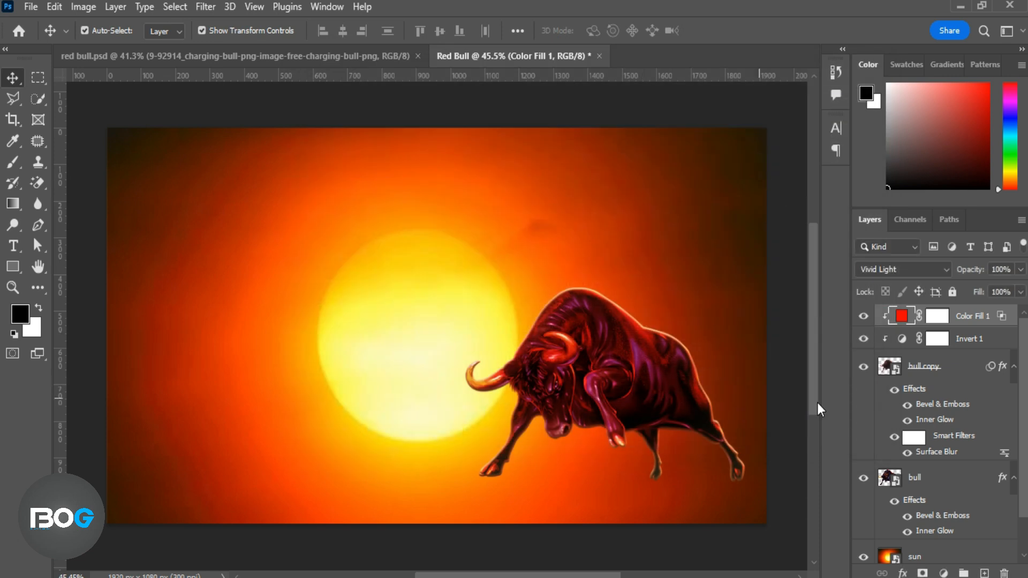
Group the Color Fill 1, Invert 1, bull copy and bull layers and name the group bull.
left_click(942, 475, "shift")
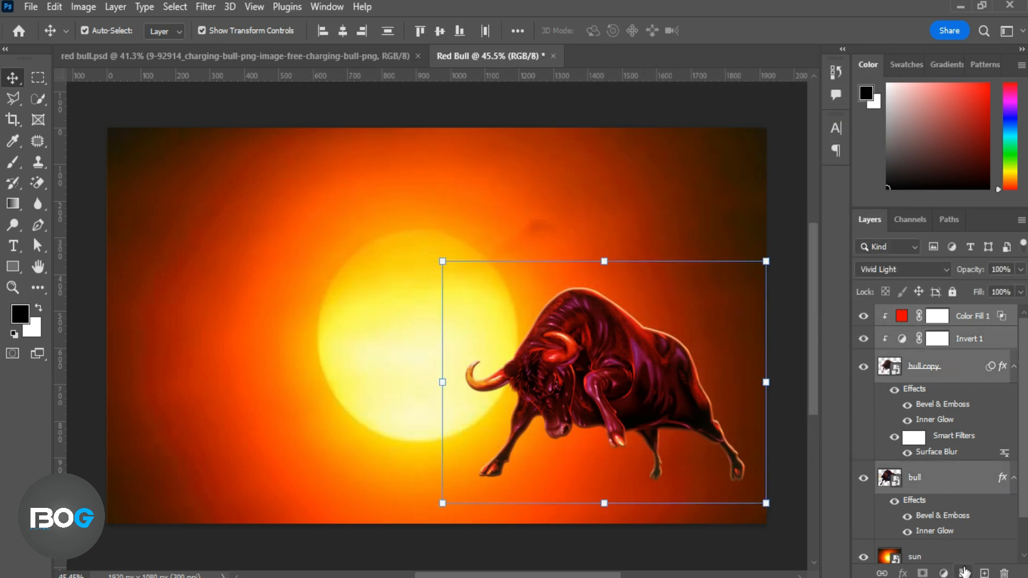
left_click(962, 573)
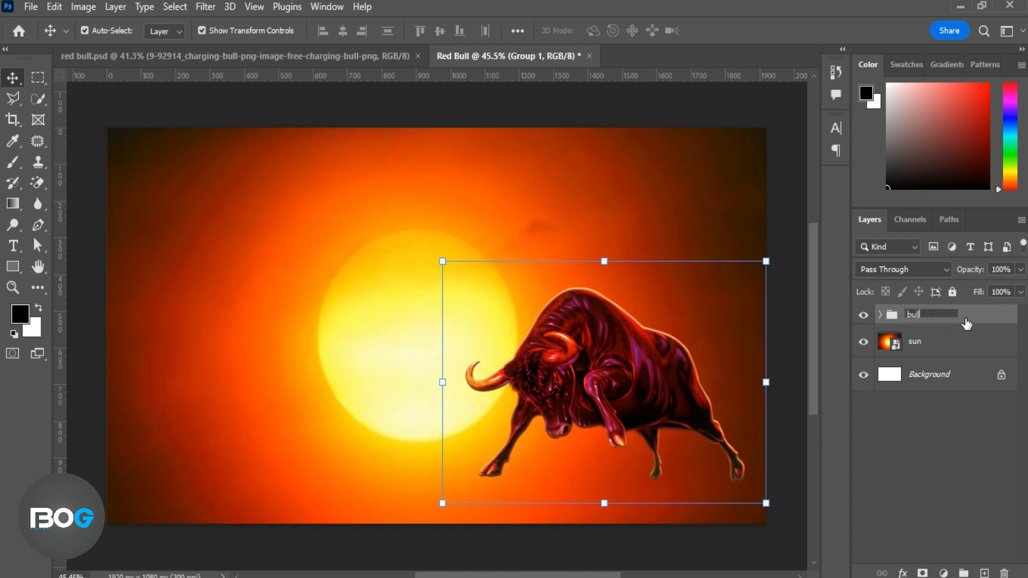
key("Return")
Expand the bull group and duplicate all four of its layers within the Red Bull document.
left_click(880, 315)
left_click(979, 341)
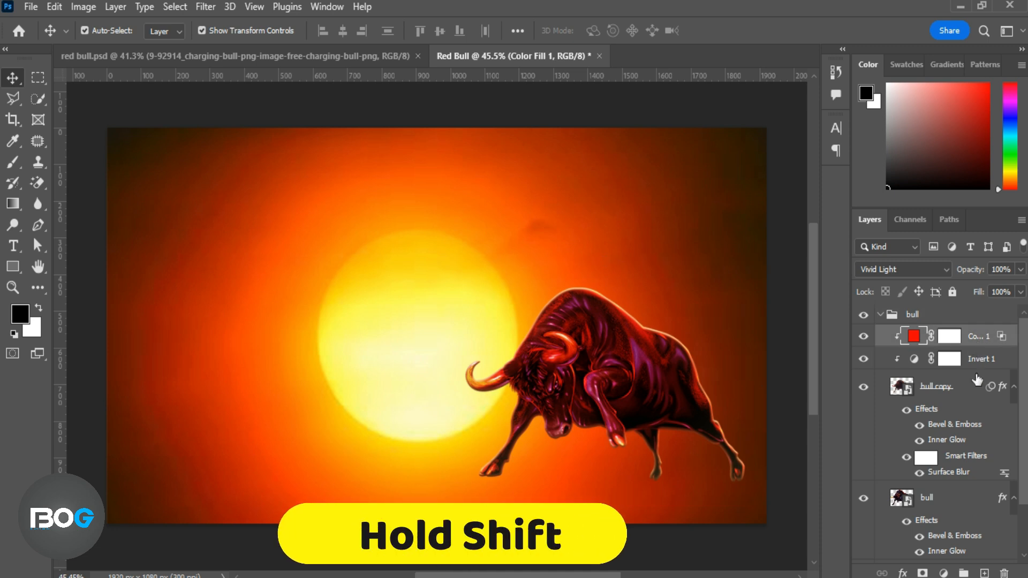
left_click(953, 503, "shift")
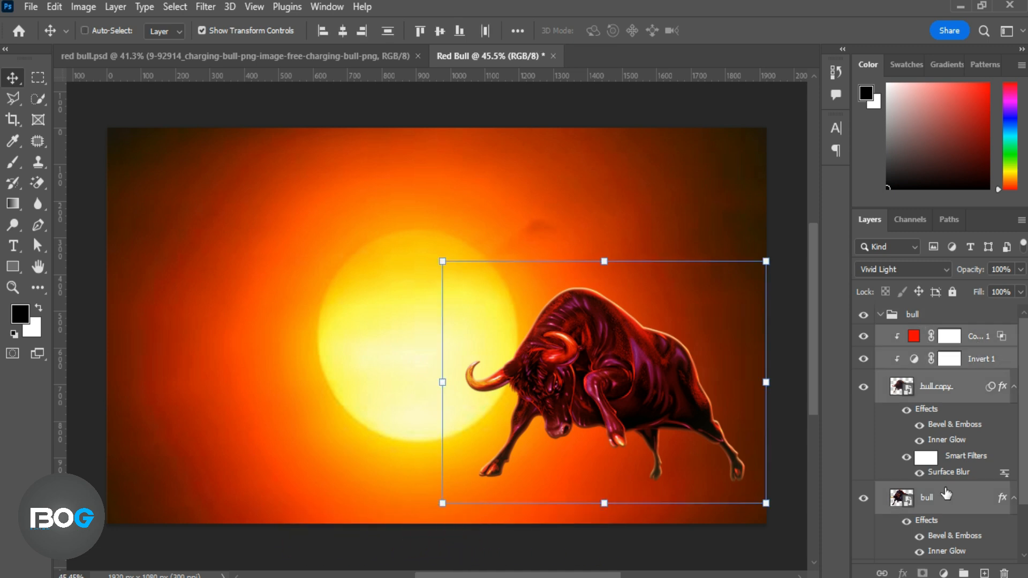
right_click(947, 493)
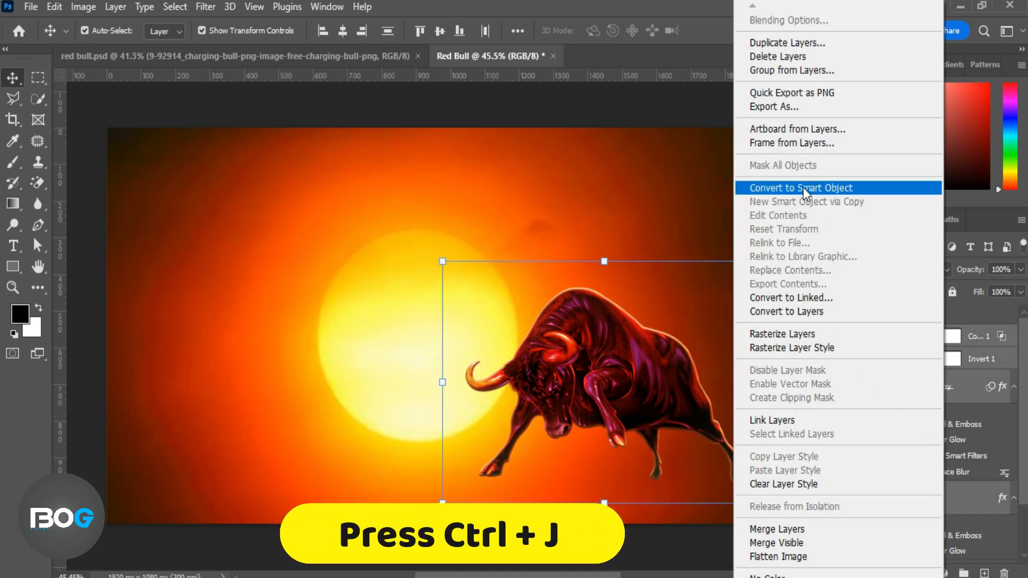
left_click(795, 43)
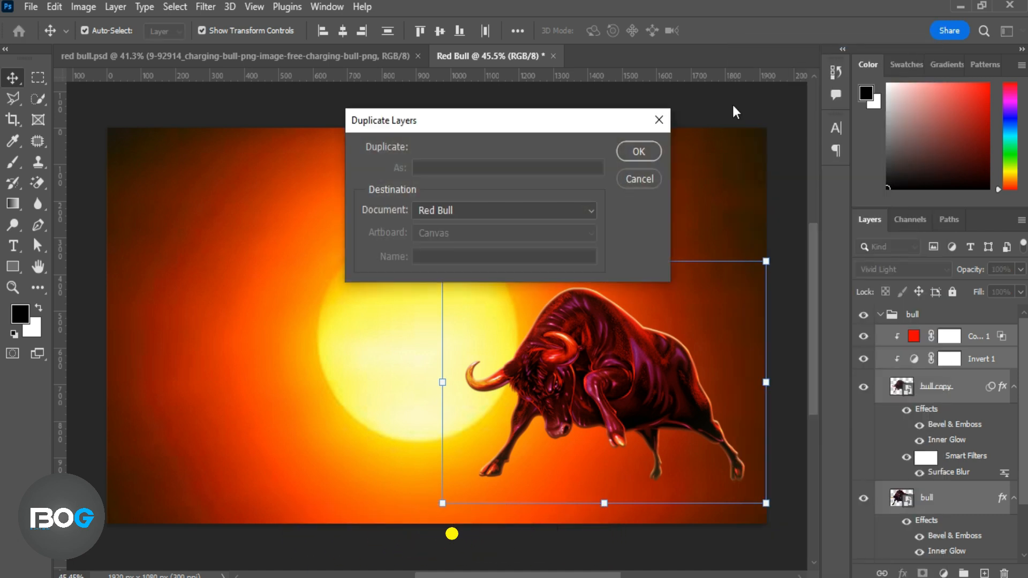
left_click(638, 151)
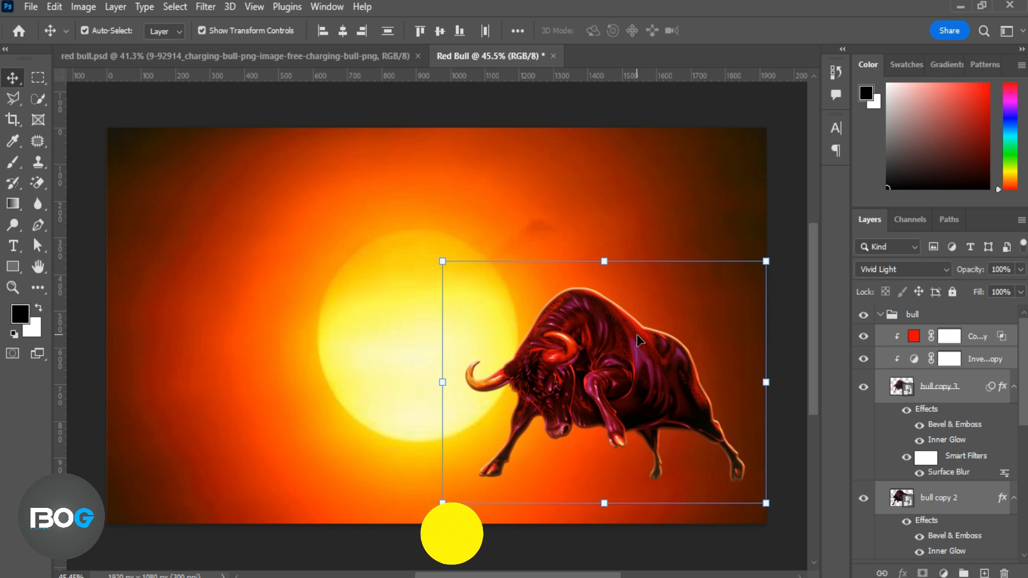
Convert the duplicated layers to one smart object and move it beneath the bull layer.
right_click(988, 339)
left_click(910, 242)
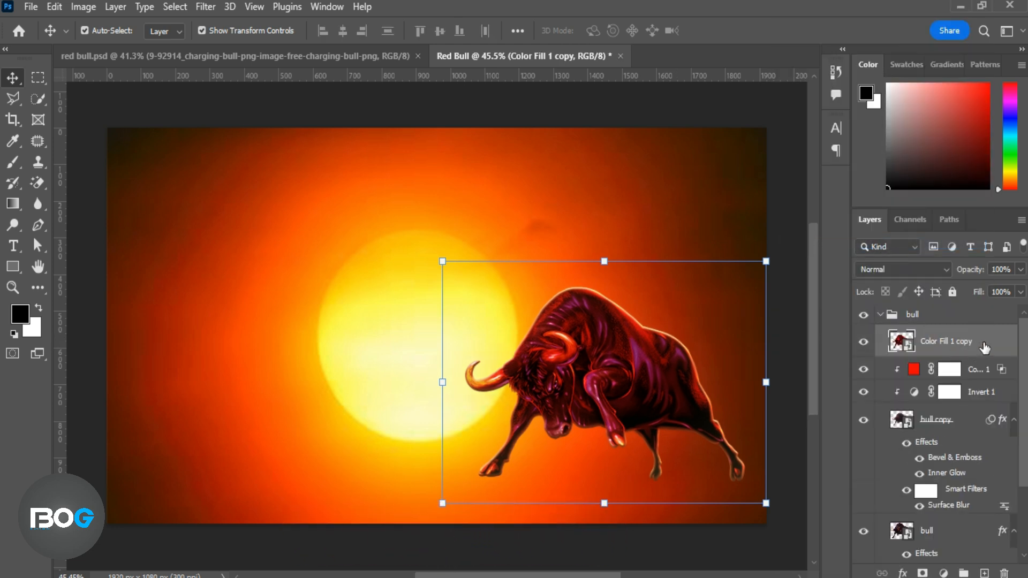
left_click_drag(984, 347, 982, 561)
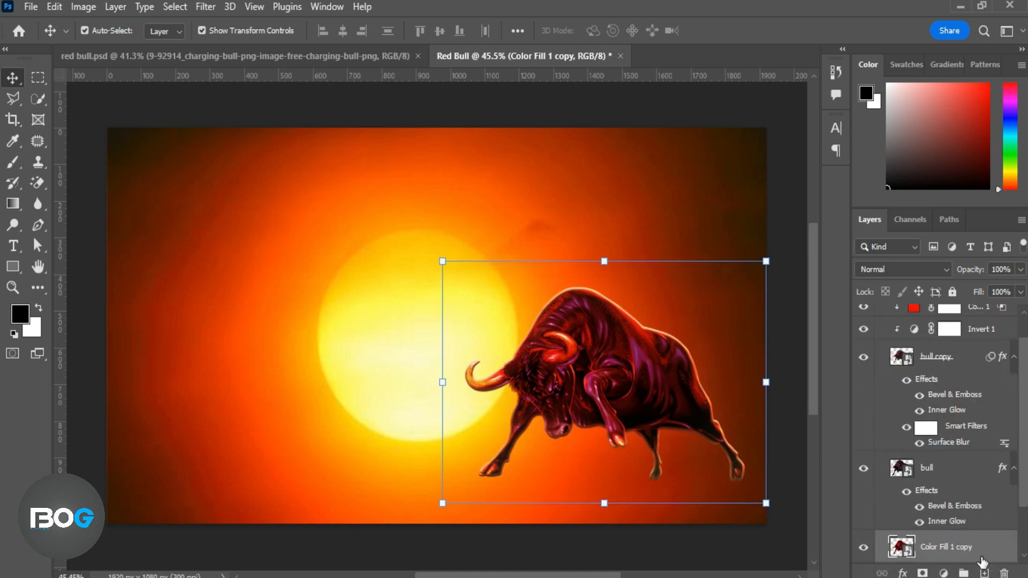
Flip the smart object vertically and move it straight down below the bull's hooves as a reflection.
key("ctrl+t")
right_click(676, 388)
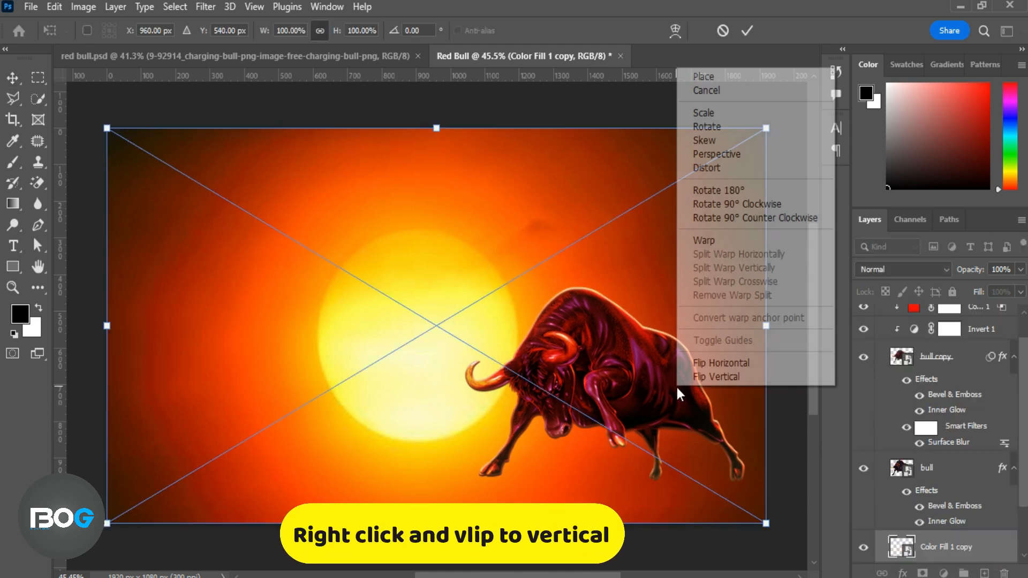
left_click(693, 376)
left_click_drag(640, 284, 644, 565)
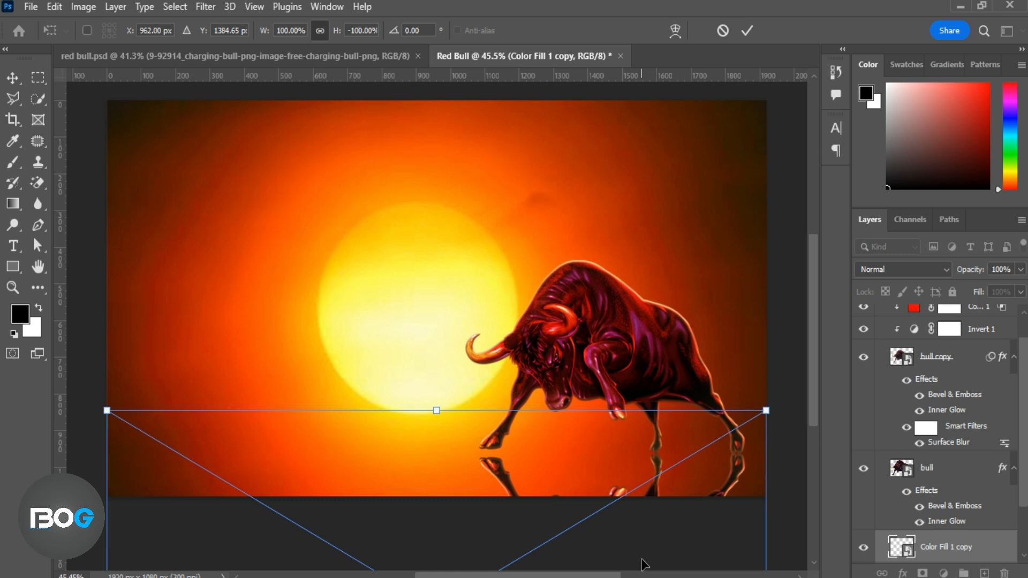
left_click(747, 30)
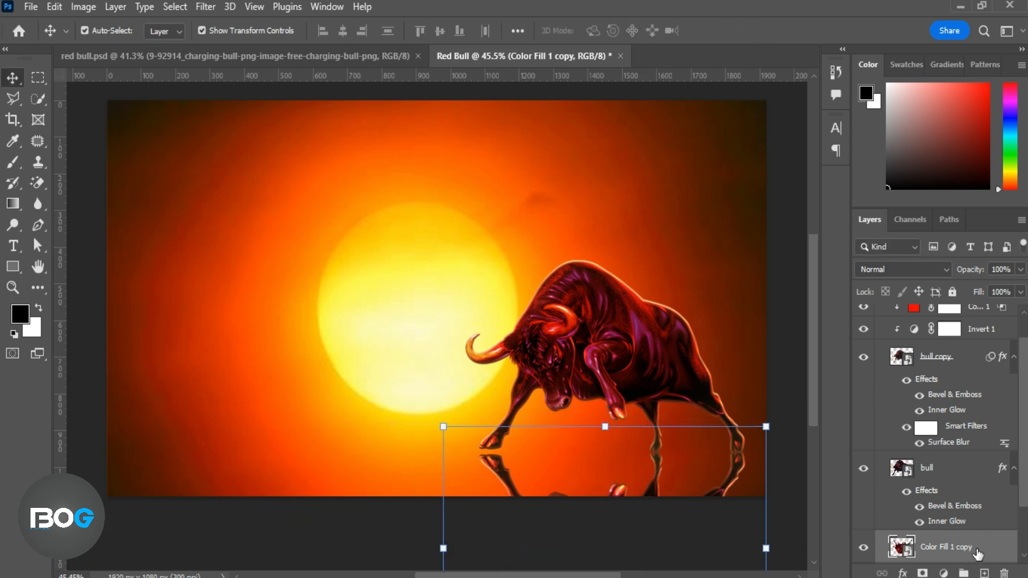
Set the reflection layer's blend mode to Multiply and add a layer mask to it.
scroll(958, 439, "down", 1)
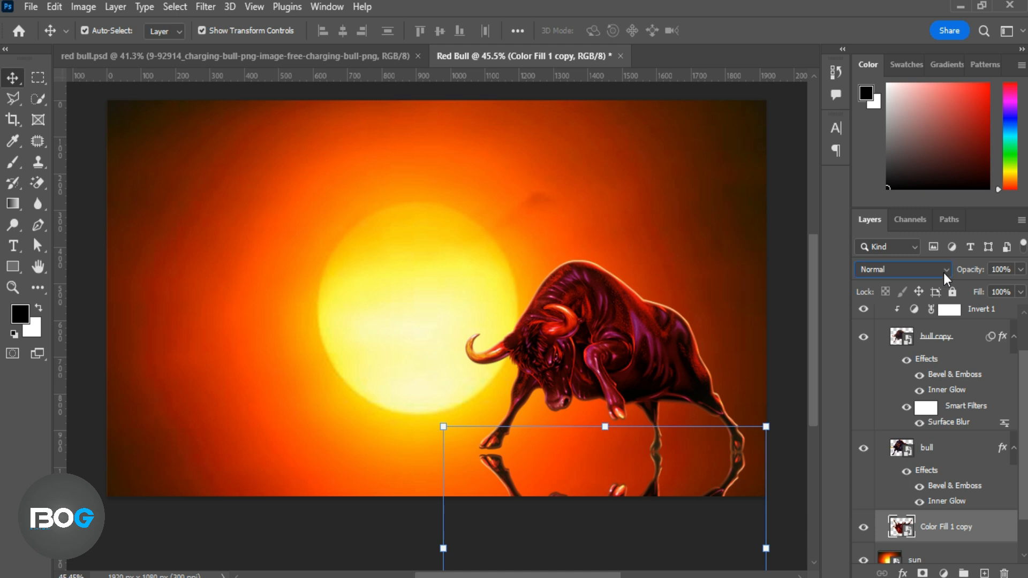
left_click(943, 271)
left_click(902, 247)
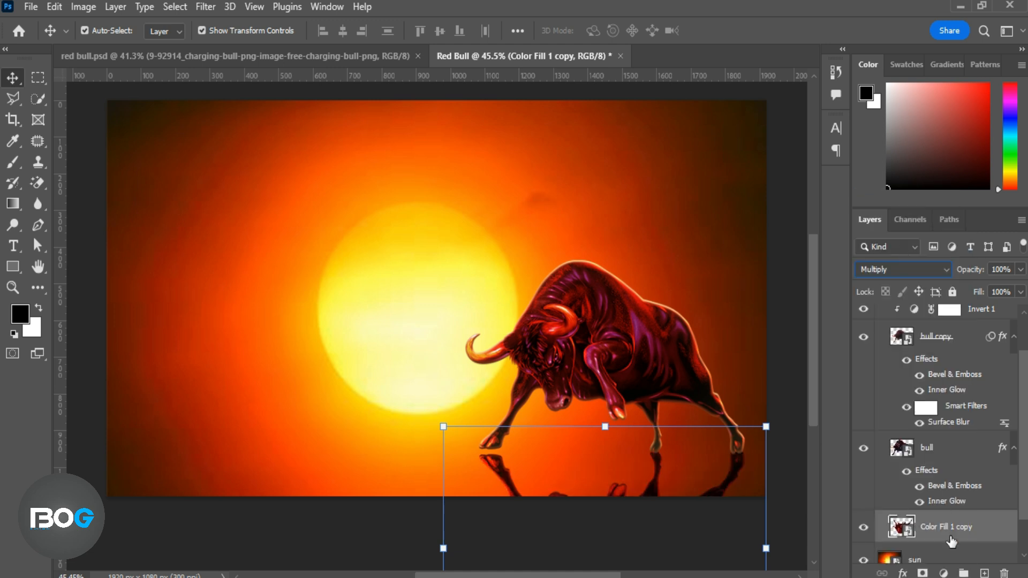
left_click(936, 528)
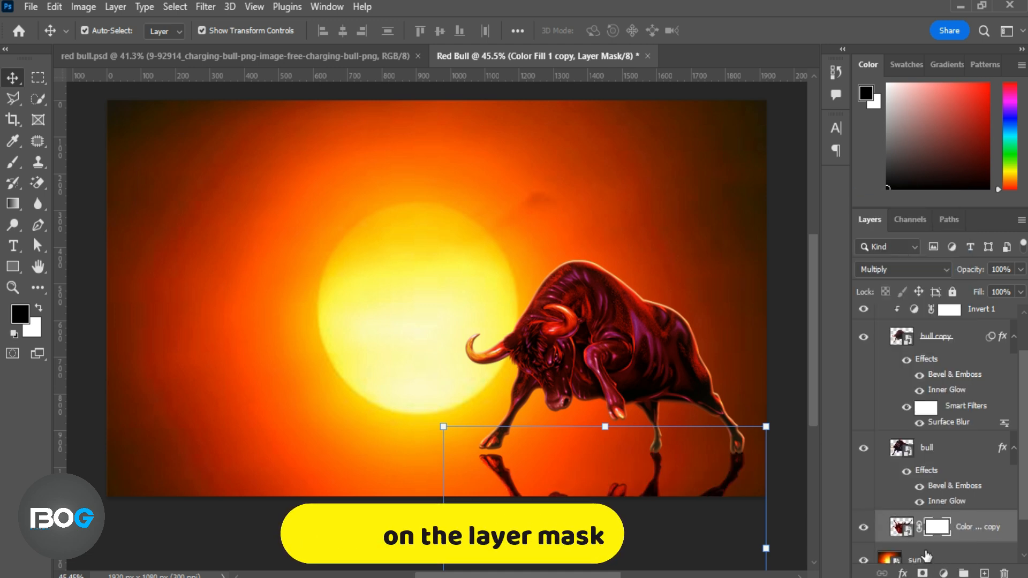
Paint on the reflection's mask with a black 400 px brush at 29% opacity to fade the reflection.
left_click(24, 167)
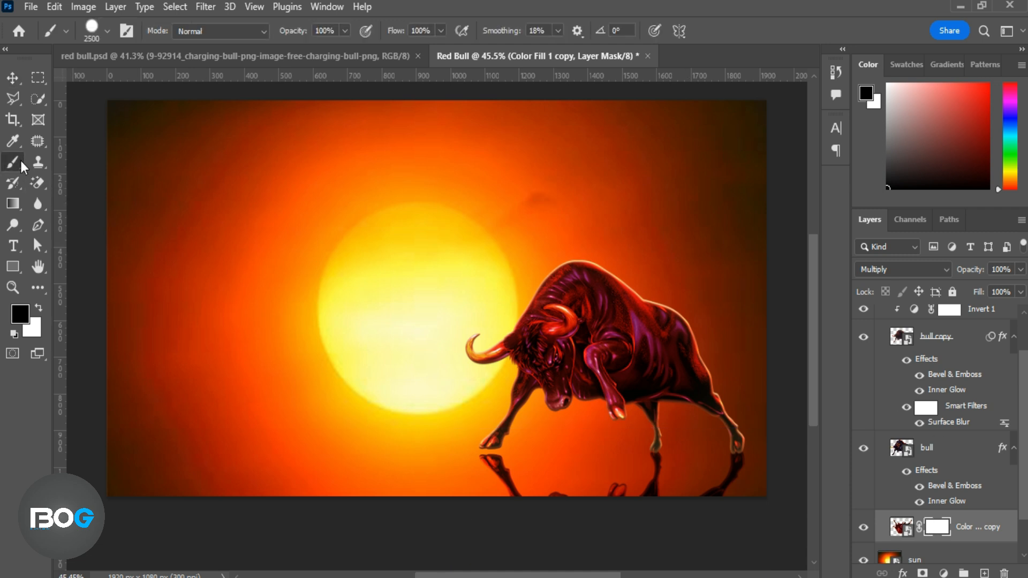
left_click(16, 320)
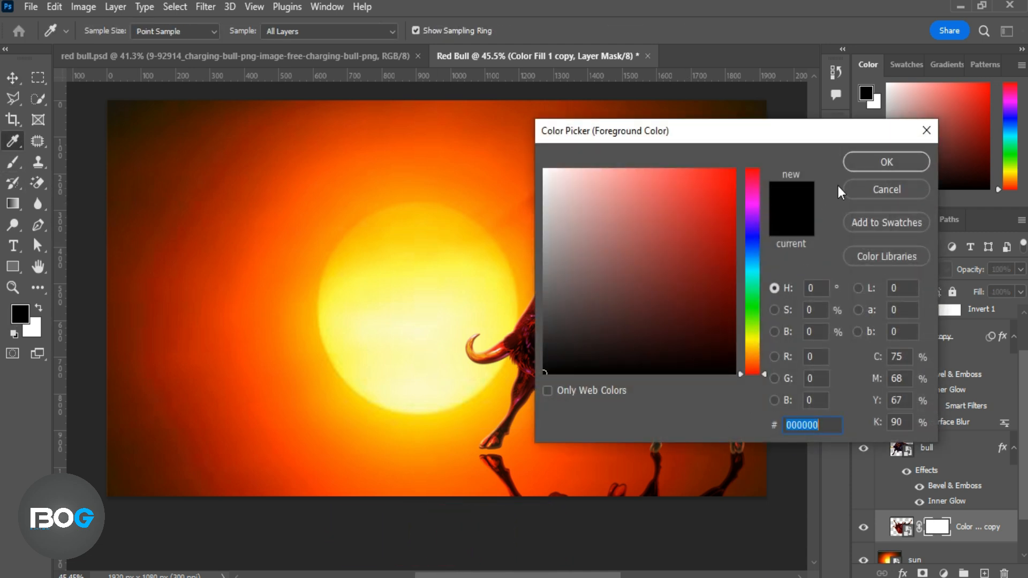
left_click(860, 162)
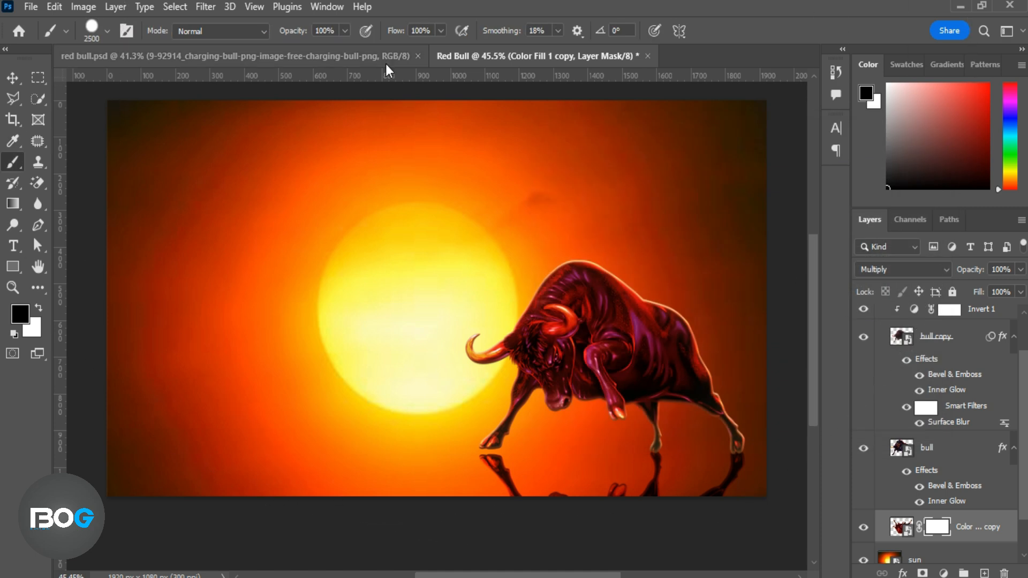
key("bracketleft")
key("bracketleft")
key("bracketleft")
key("bracketleft")
key("bracketleft")
key("bracketleft")
key("bracketleft")
key("bracketleft")
key("bracketleft")
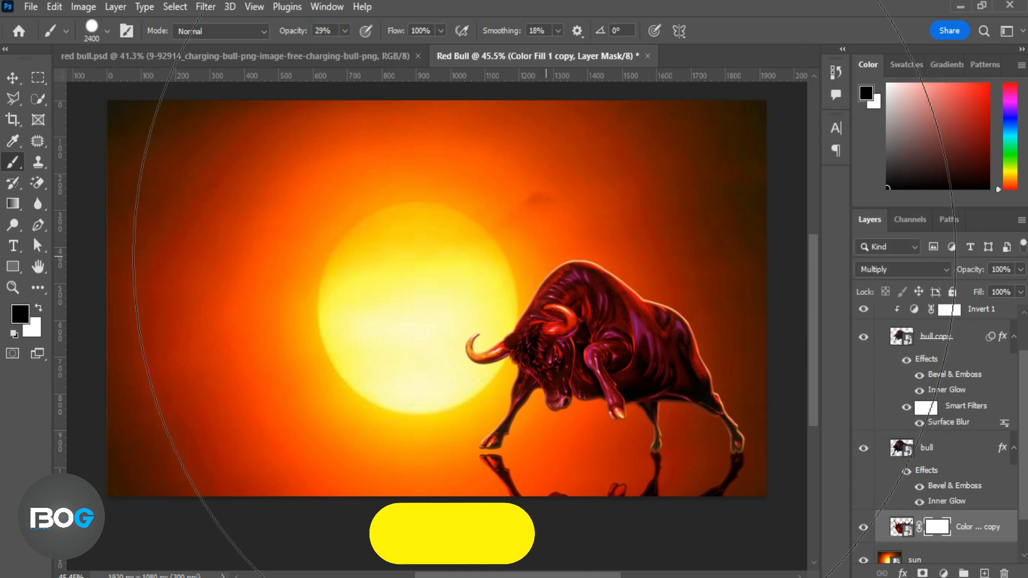
key("bracketleft")
key("bracketleft")
key("bracketleft")
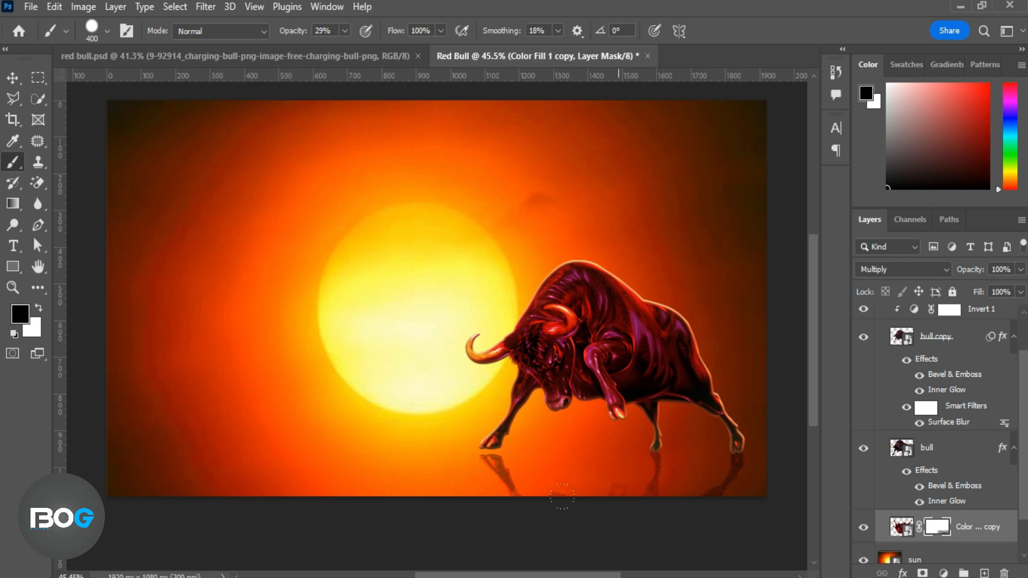
Nudge the reflection up to meet the bull's hooves and set its layer opacity to 76%.
key("x")
key("v")
key("Up")
key("Up")
key("Up")
key("Up")
key("Up")
key("Up")
key("Up")
key("Up")
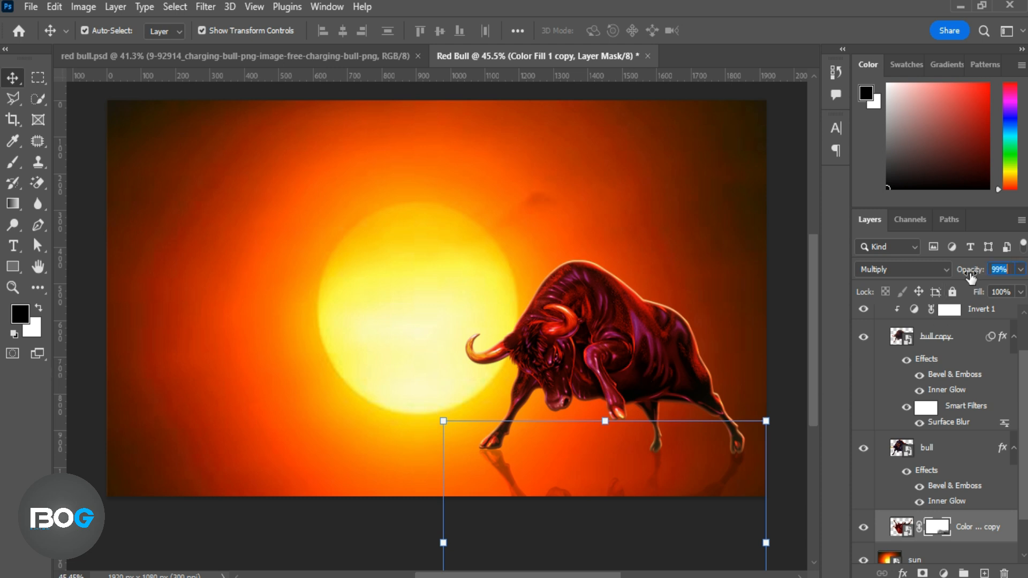
left_click(236, 274)
Duplicate the reflection layer, delete the copy's layer mask, and set the copy to Normal blending at 100% opacity.
left_click(972, 519)
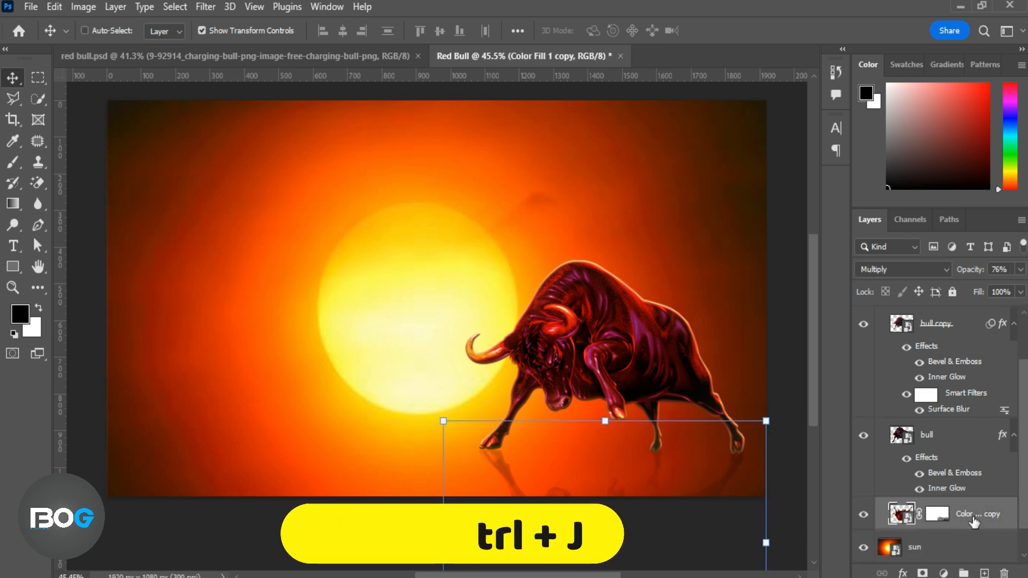
key("ctrl+j")
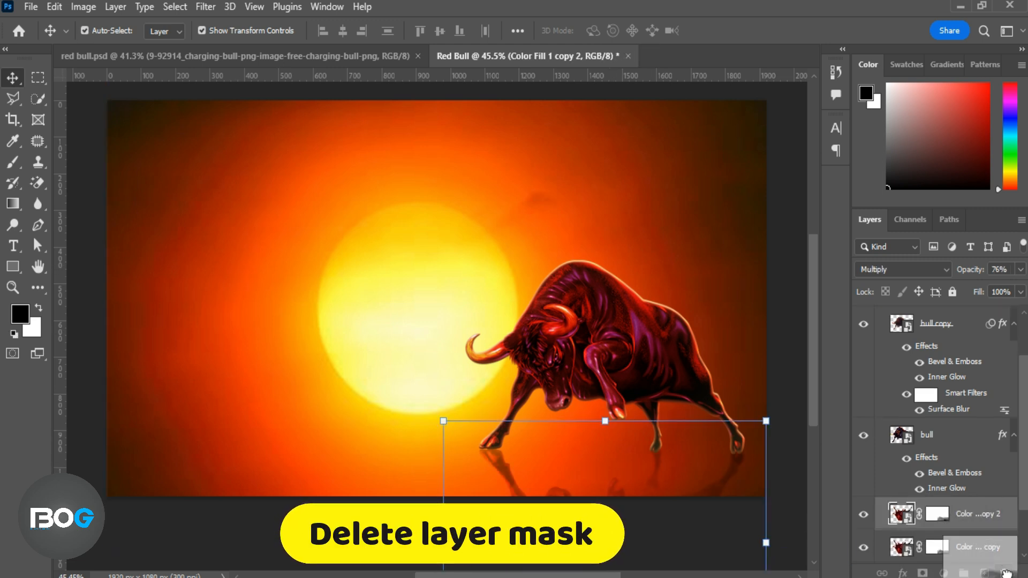
left_click_drag(1006, 573, 1005, 572)
left_click(946, 270)
left_click(896, 193)
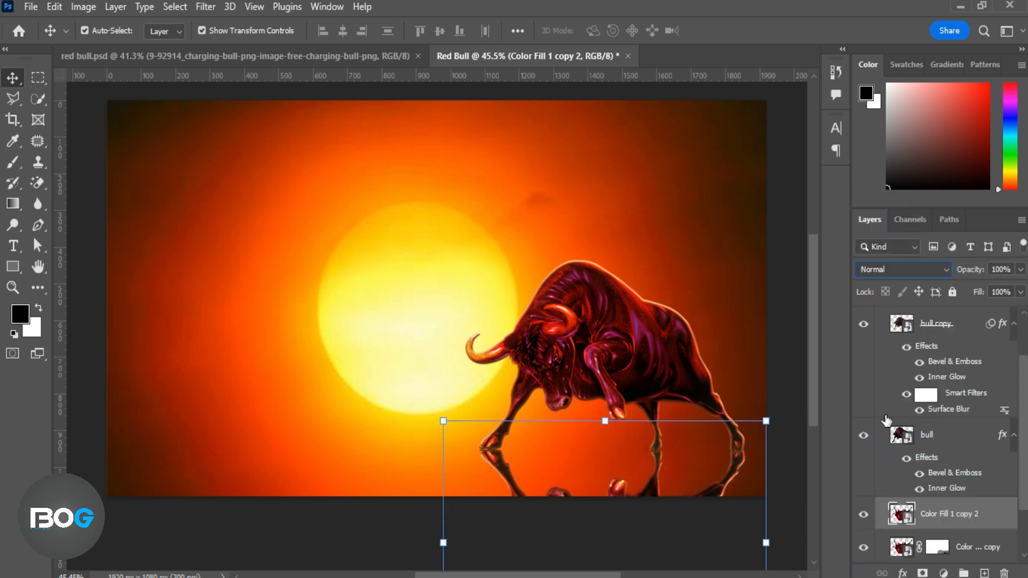
Flip the bull copy vertically and horizontally and place it opposite the original, level with it and facing it.
left_click_drag(655, 496, 315, 286)
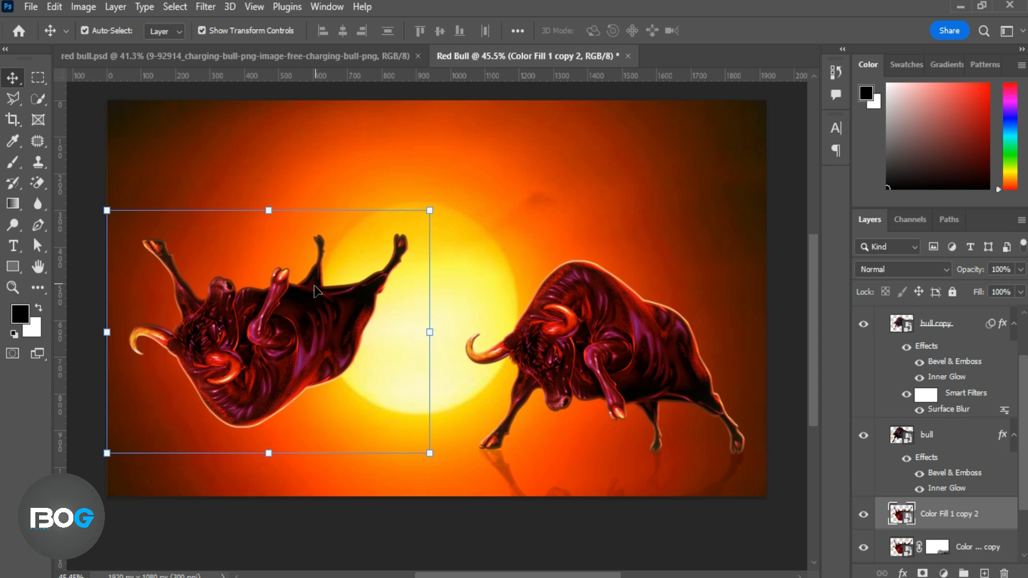
key("ctrl+t")
right_click(313, 313)
left_click(348, 568)
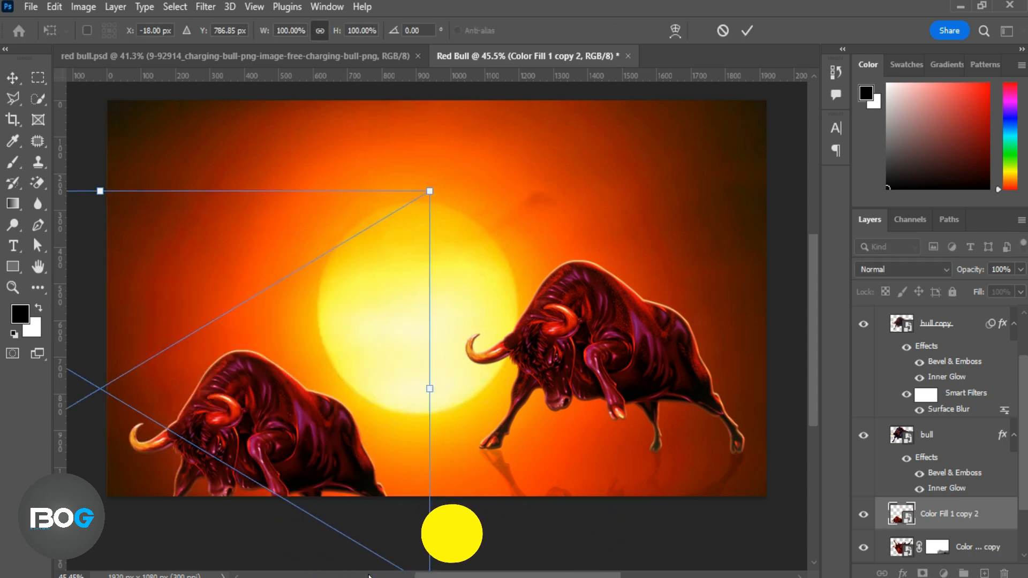
right_click(290, 383)
left_click(317, 361)
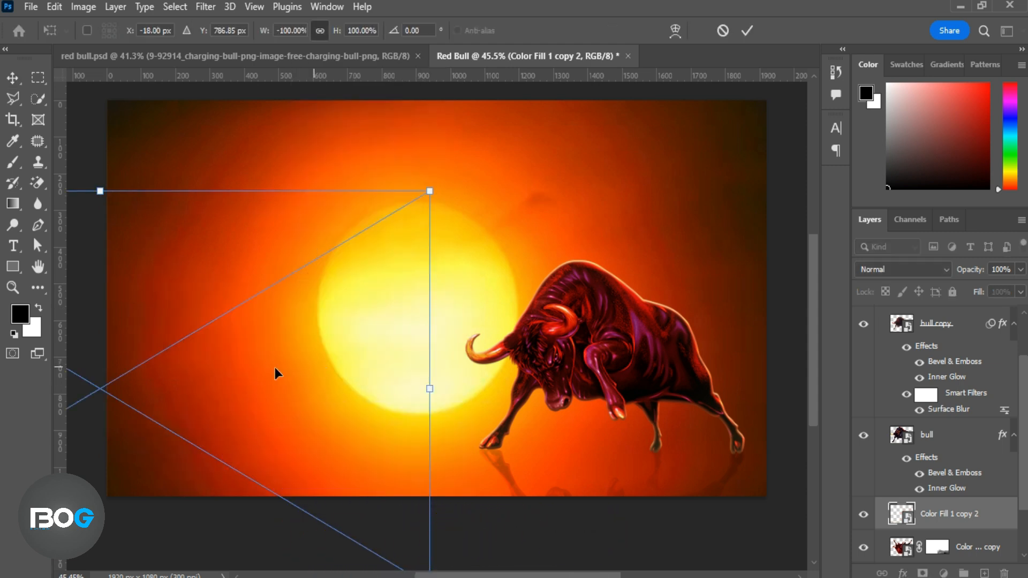
left_click_drag(143, 367, 469, 276)
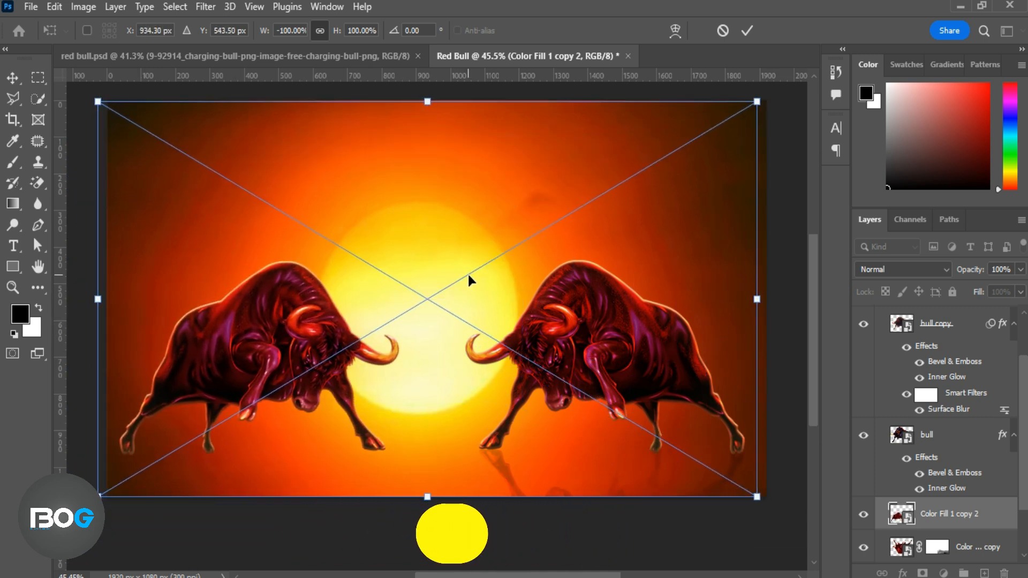
left_click(747, 30)
Move the sun layer up slightly so the sun sits higher between the two bulls.
scroll(942, 474, "down", 2)
left_click(941, 517)
left_click_drag(512, 224, 511, 189)
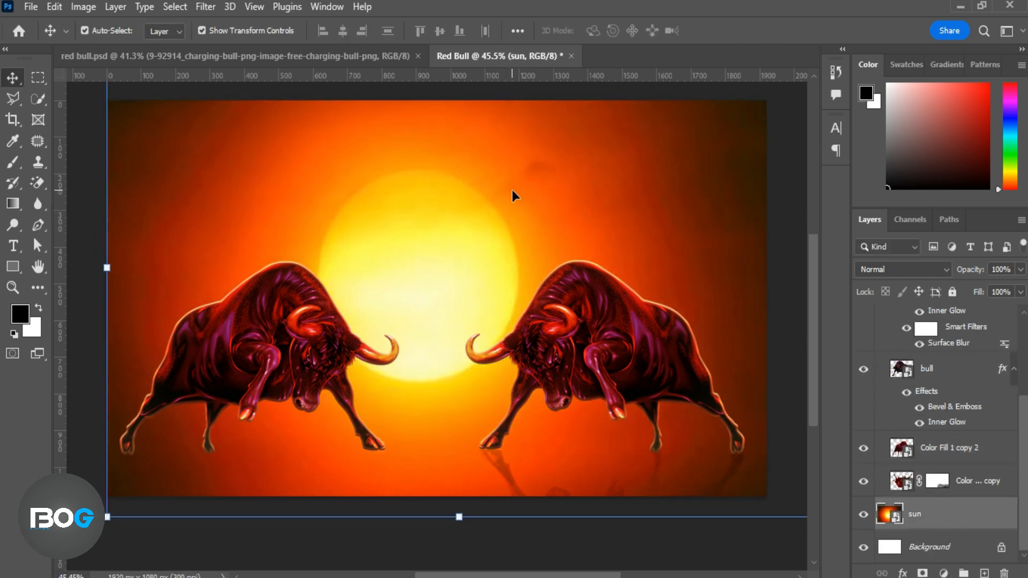
left_click(537, 542)
left_click(944, 519)
left_click_drag(496, 336, 493, 337)
left_click(511, 542)
scroll(508, 442, "up", 1)
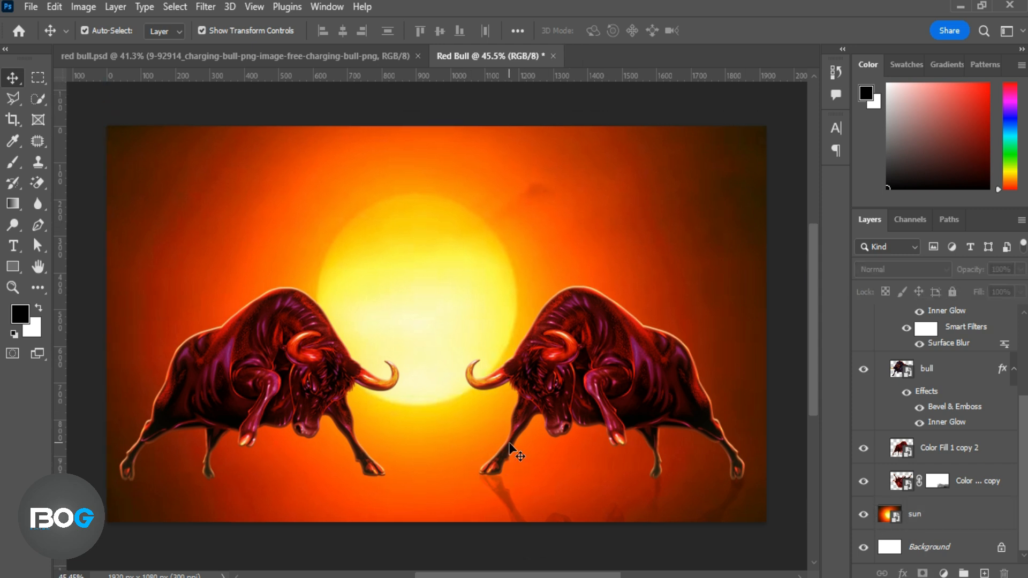
Duplicate the bull layer Color Fill 1 copy 2, move the copy beneath it, flip it vertically and place it below the hooves as a reflection.
left_click(285, 348)
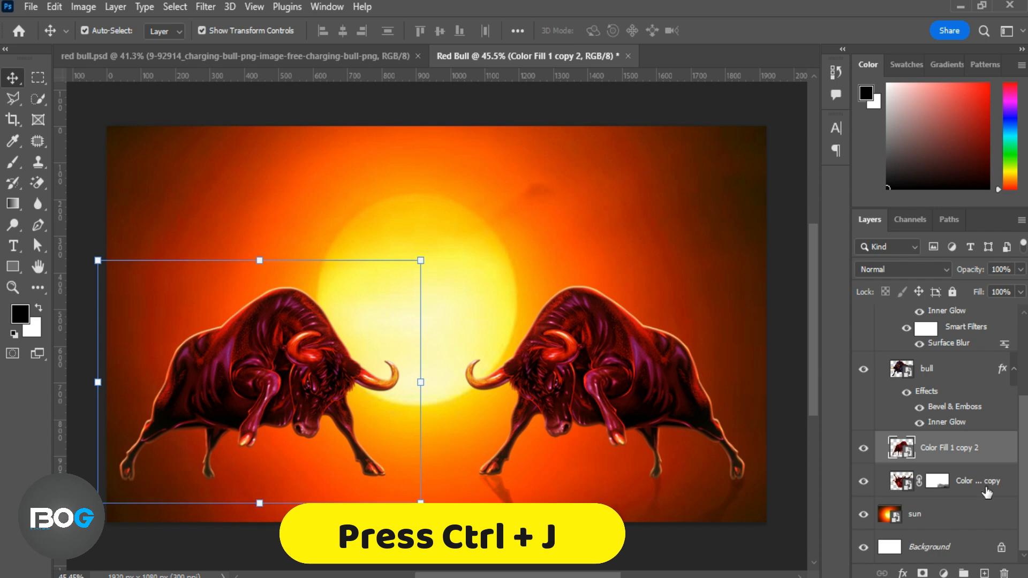
key("ctrl+j")
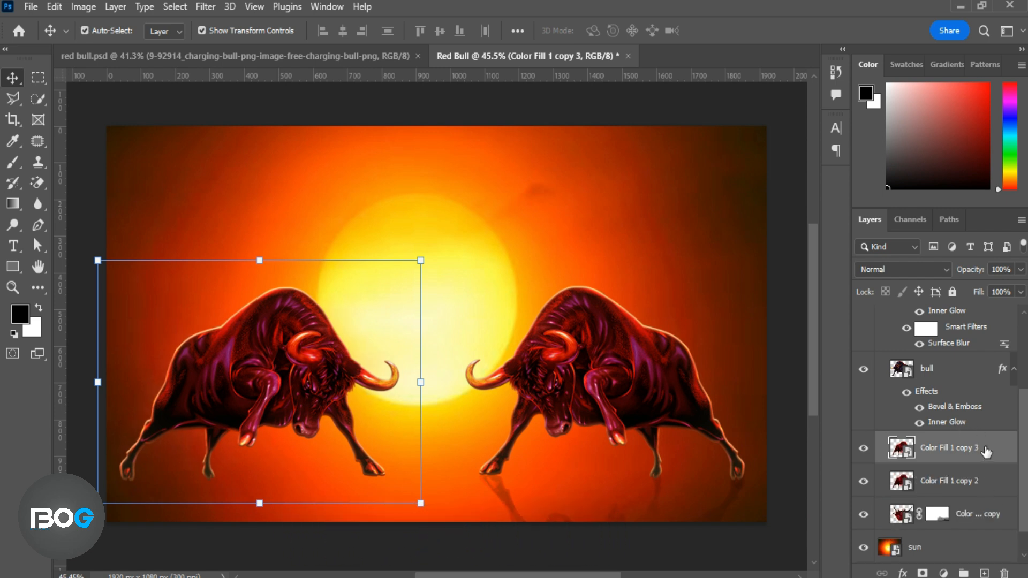
left_click_drag(985, 452, 981, 502)
key("ctrl+t")
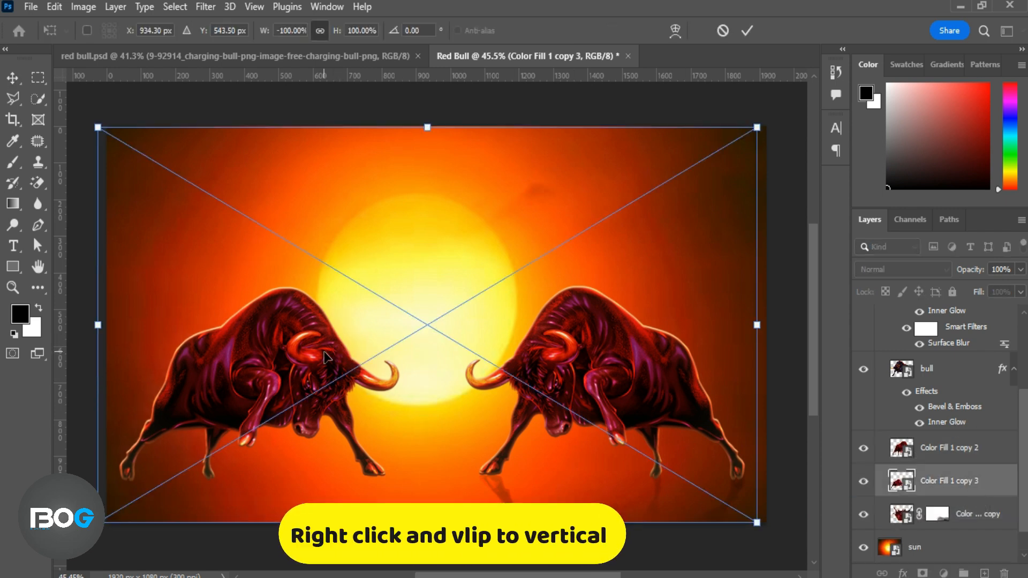
right_click(325, 350)
left_click(351, 349)
left_click_drag(305, 278, 318, 565)
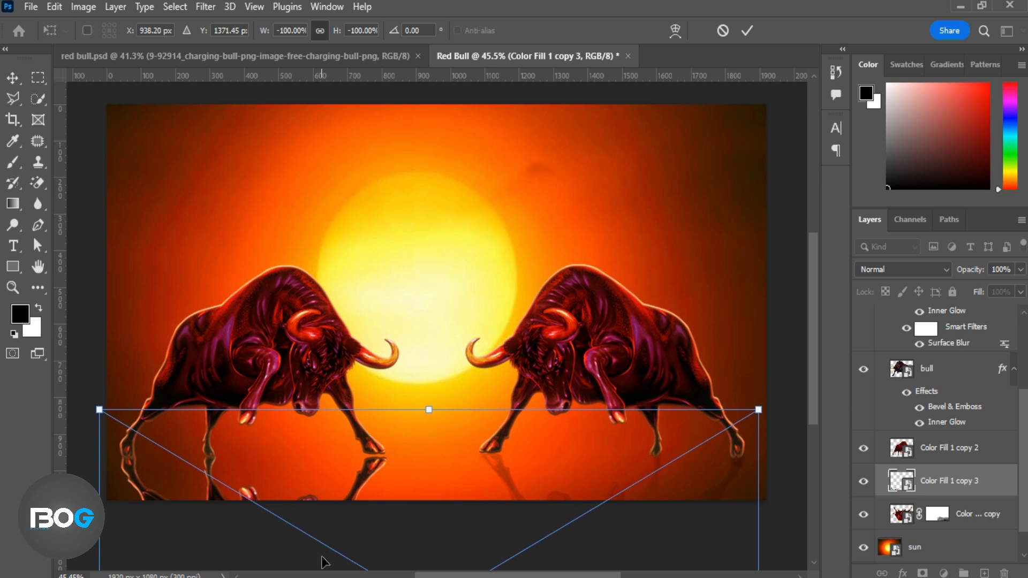
left_click(746, 31)
Set the new reflection to Multiply at 93% opacity and fade it on a new layer mask with a soft black brush at 29% opacity.
left_click(932, 269)
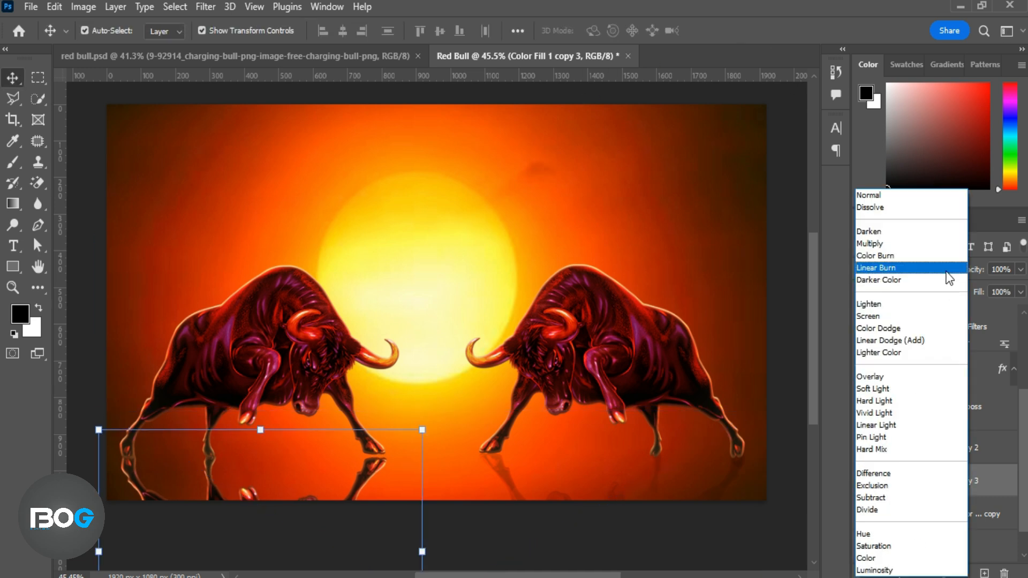
left_click(907, 249)
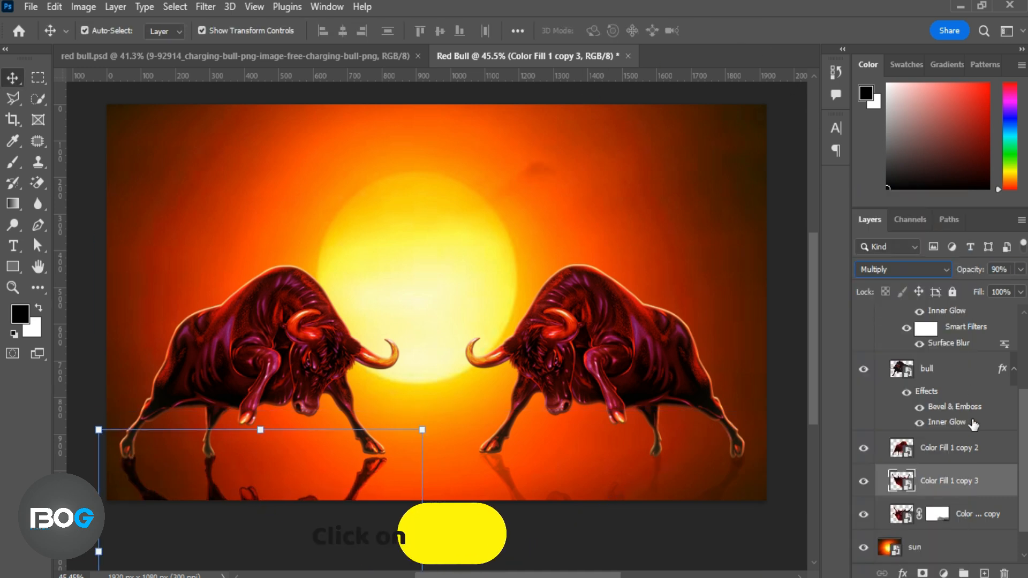
left_click(922, 572)
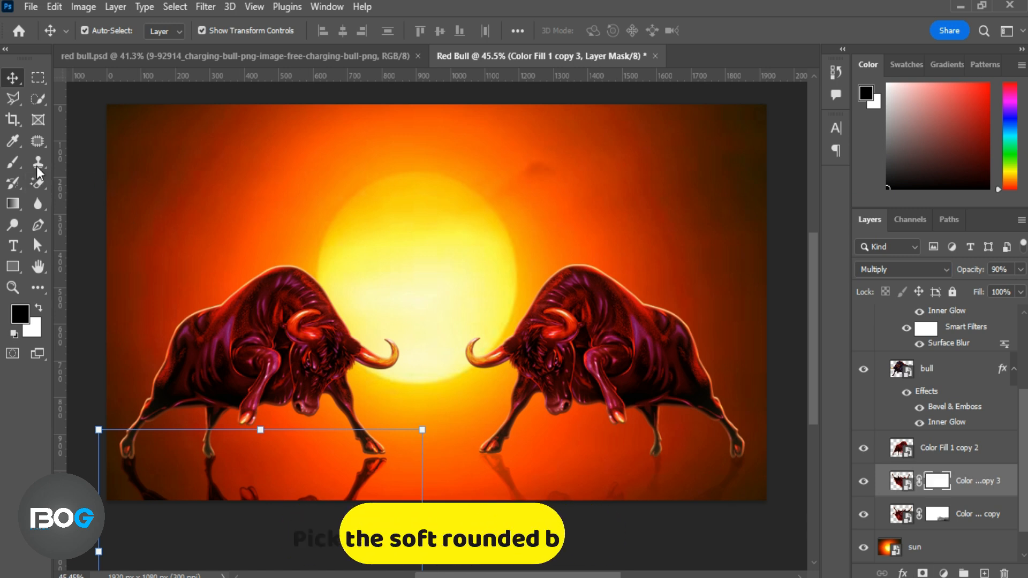
left_click(13, 161)
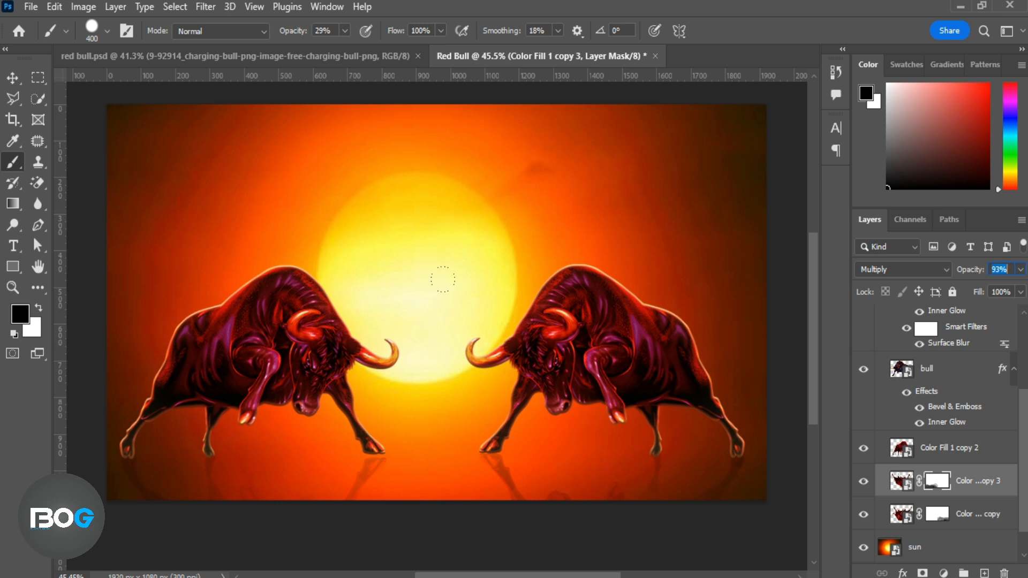
Return to the Move tool and collapse the bull layer group.
left_click(13, 78)
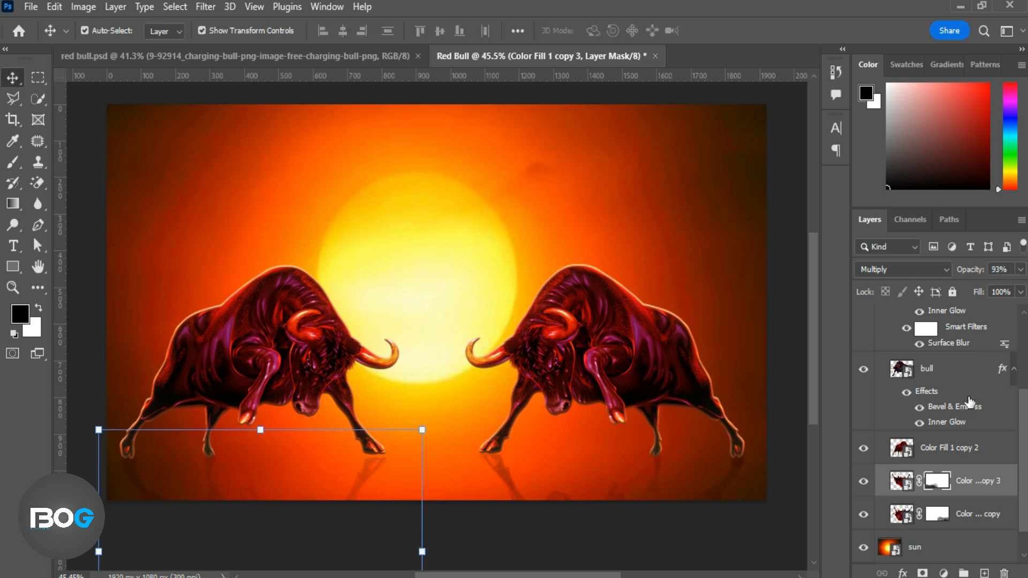
scroll(969, 401, "up", 4)
left_click(879, 315)
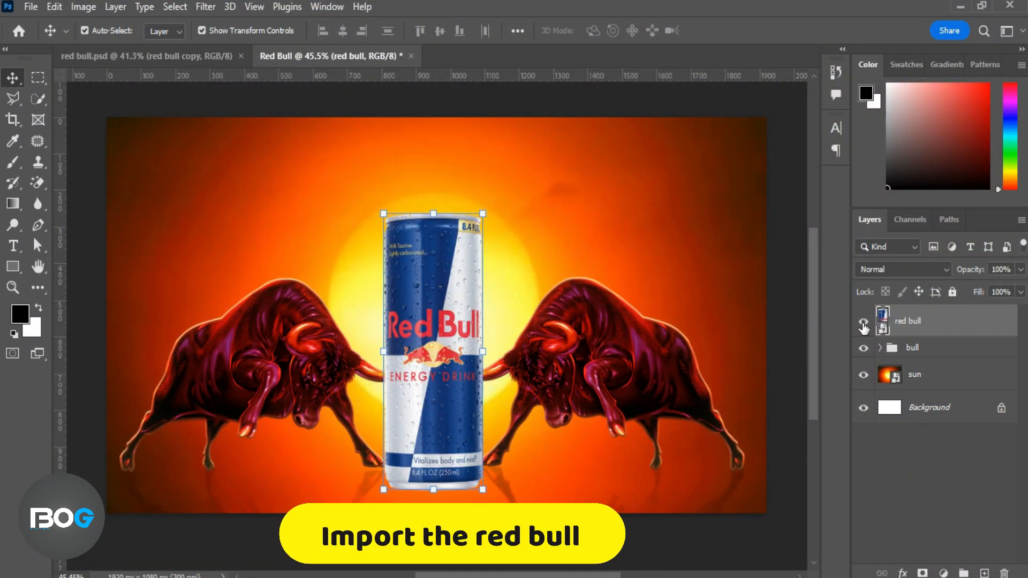
Add a Curves adjustment clipped to the red bull can layer and move its RGB black point slightly inward.
left_click(943, 573)
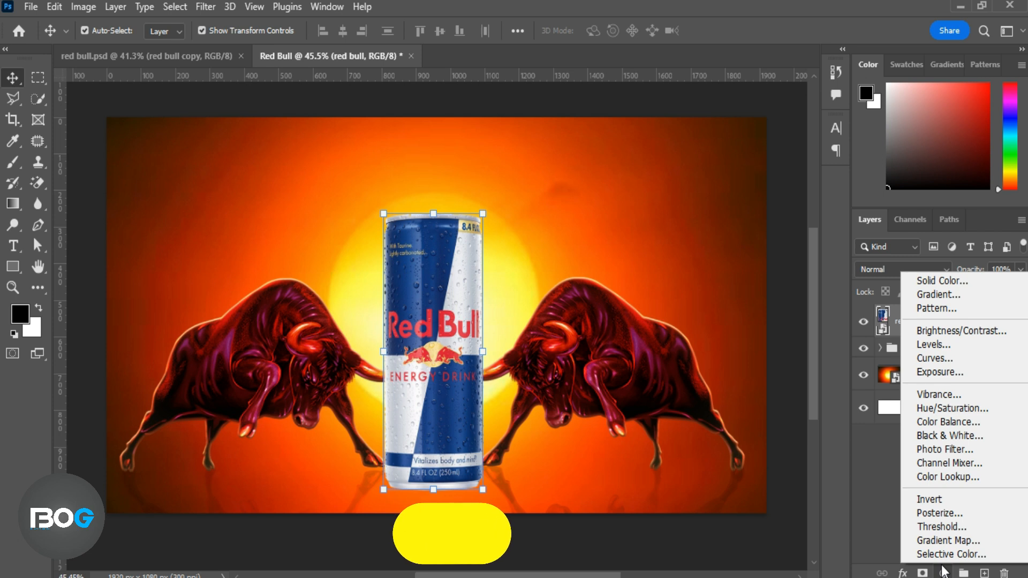
left_click(936, 362)
left_click_drag(678, 324, 690, 325)
key("ctrl+alt+g")
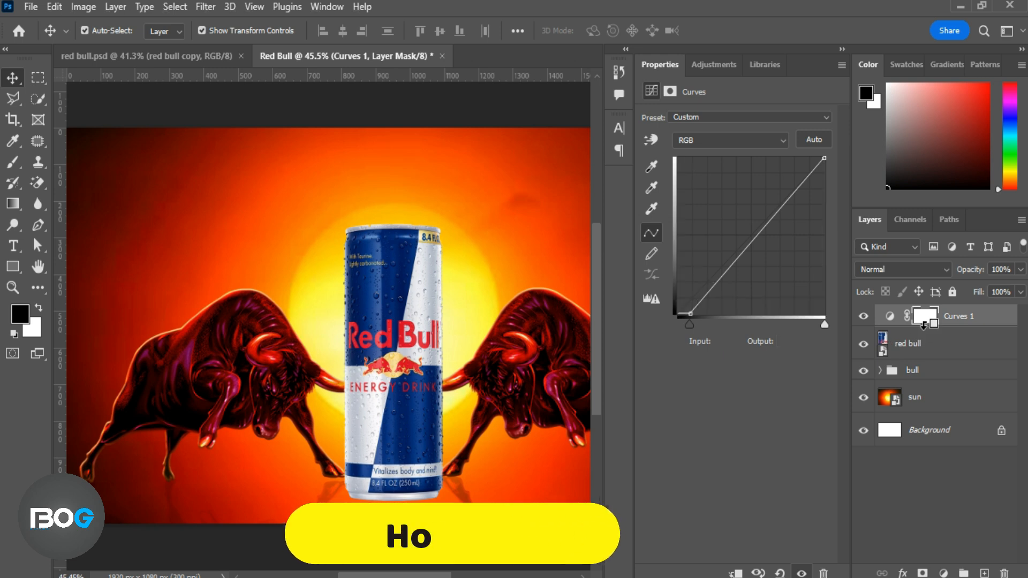
Pull in the end points of the Red and Green curves, with white-point inputs of 245 for Red and 247 for Green.
left_click_drag(824, 324, 818, 324)
left_click(782, 141)
left_click(695, 154)
left_click(781, 140)
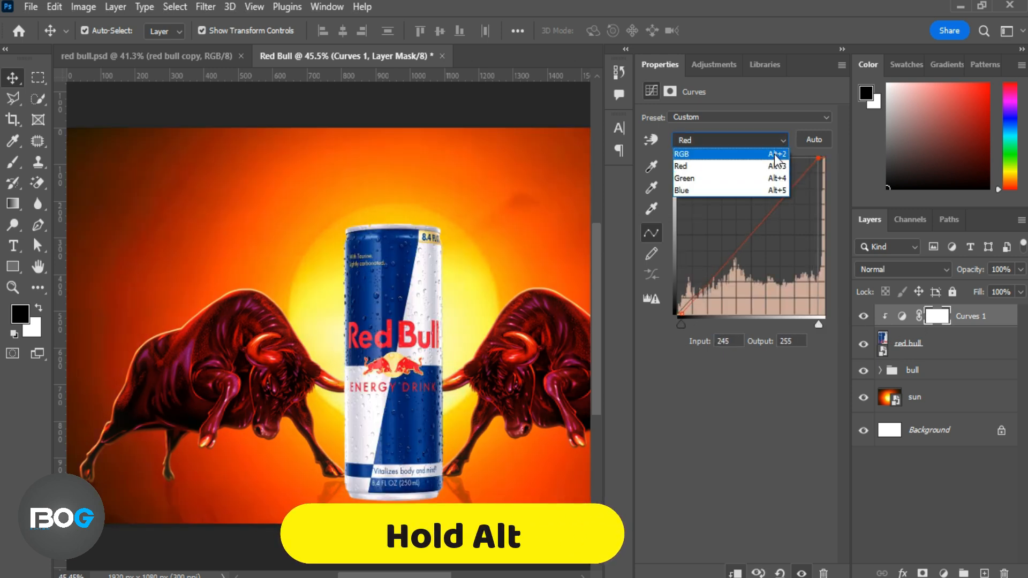
left_click(695, 163)
mouse_move(681, 323)
left_mouse_down()
mouse_move(695, 325)
mouse_move(683, 325)
left_mouse_up()
left_click_drag(825, 325, 820, 329)
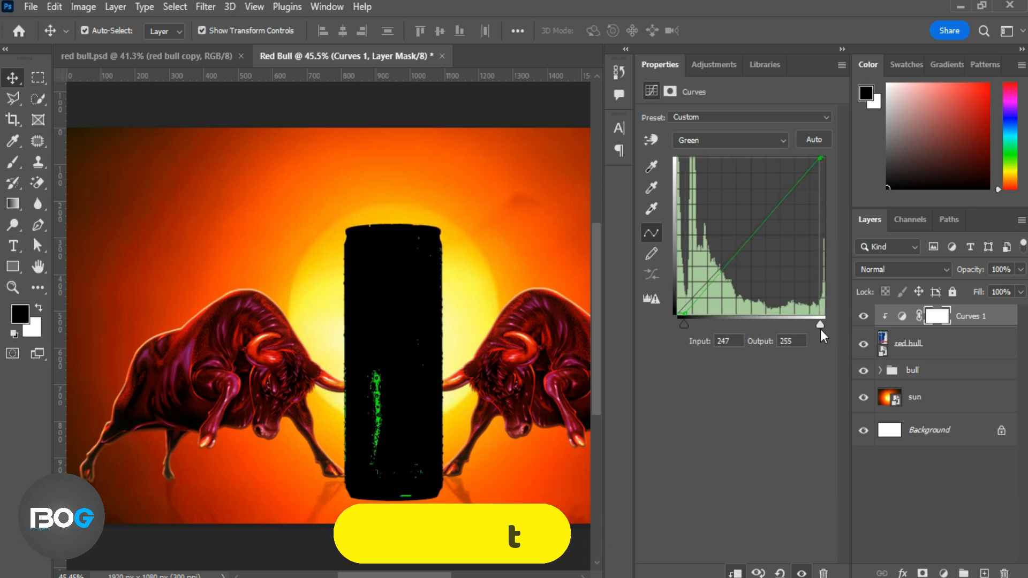
Pull in the end points of the Blue curve, with a white-point input of 239, and close the curve settings.
left_click(783, 144)
left_click(756, 197)
left_click_drag(683, 326, 684, 327)
left_click(782, 143)
left_click(737, 193)
left_click_drag(822, 325, 816, 326)
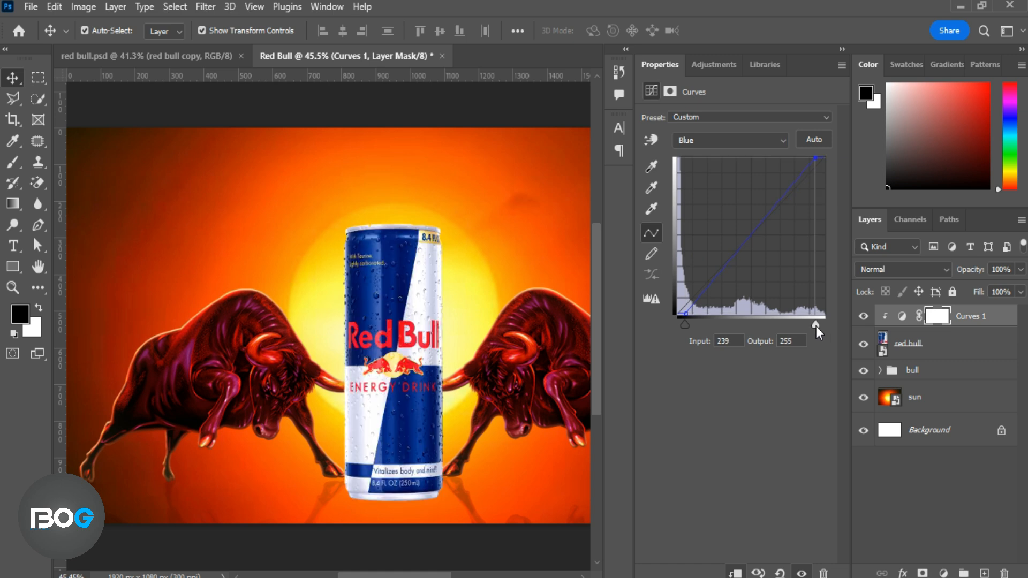
left_click(841, 65)
left_click(848, 266)
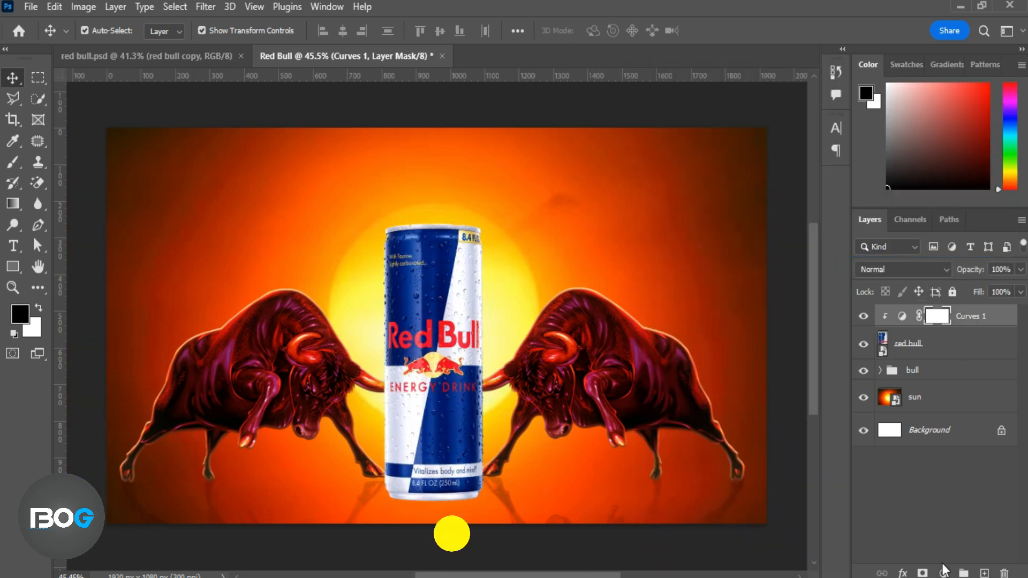
Add a Vibrance adjustment clipped to the can, boost the color slightly, and close its settings.
left_click(958, 482)
left_click(943, 573)
left_click(932, 404)
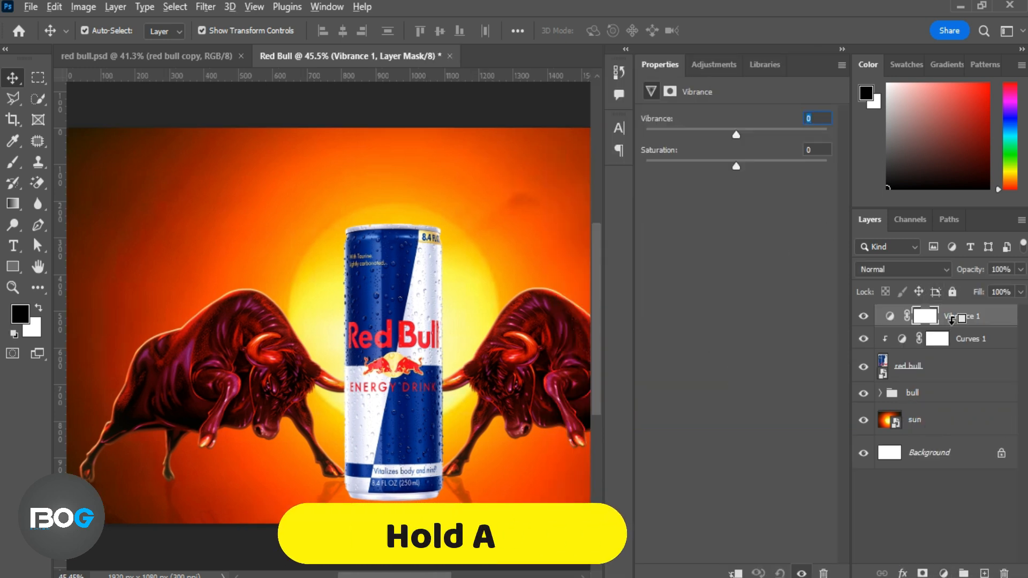
left_click(889, 327, "alt")
left_click_drag(739, 168, 747, 136)
left_click(841, 66)
left_click(851, 141)
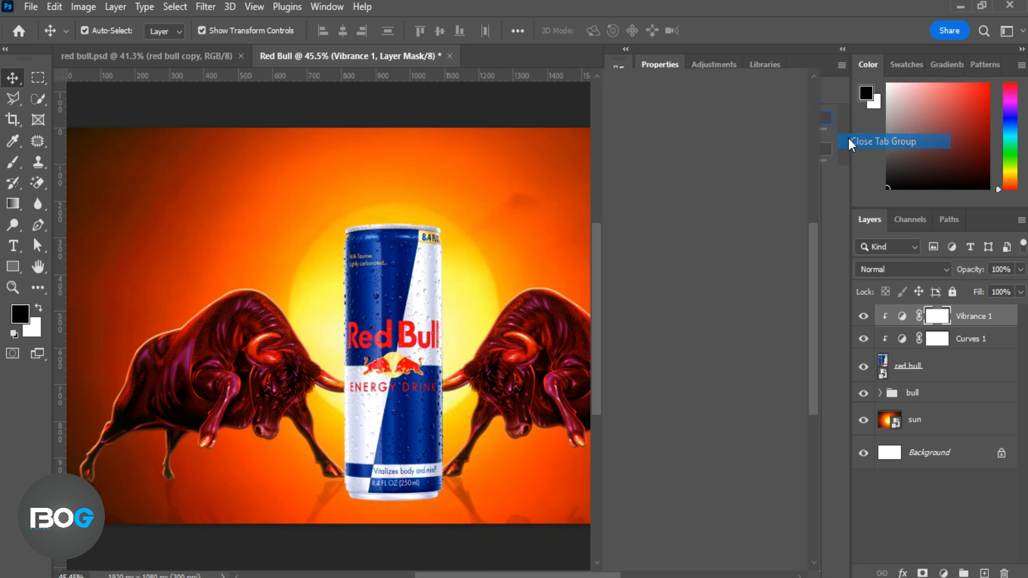
Add a pale yellow Solid Color fill above the Vibrance adjustment and clip it to the can.
left_click(1005, 319)
left_click(943, 572)
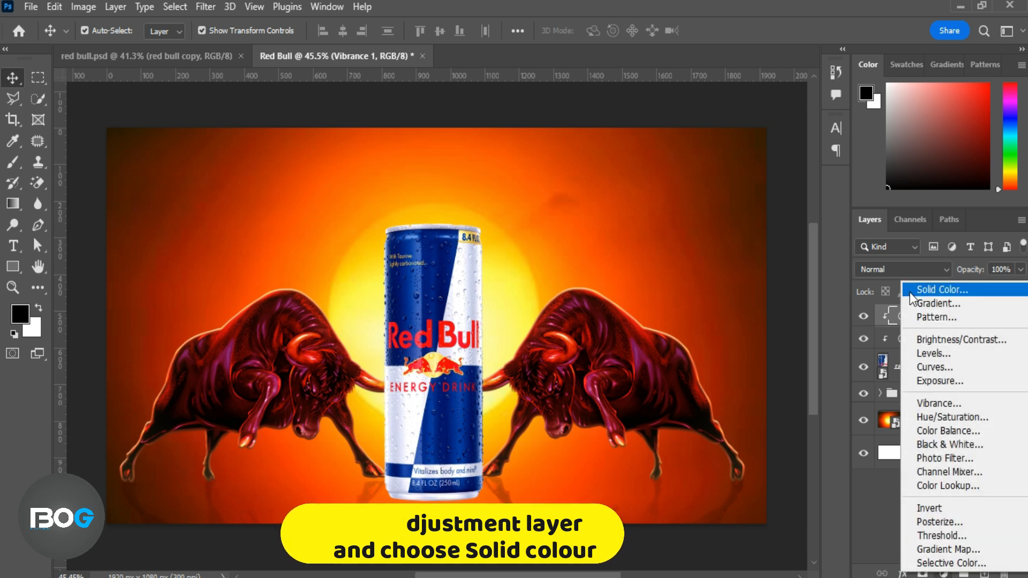
left_click(910, 292)
type("f2cfcf")
left_click_drag(553, 173, 529, 160)
left_click_drag(753, 364, 756, 339)
mouse_move(684, 189)
left_mouse_down()
mouse_move(675, 177)
mouse_move(614, 165)
left_mouse_up()
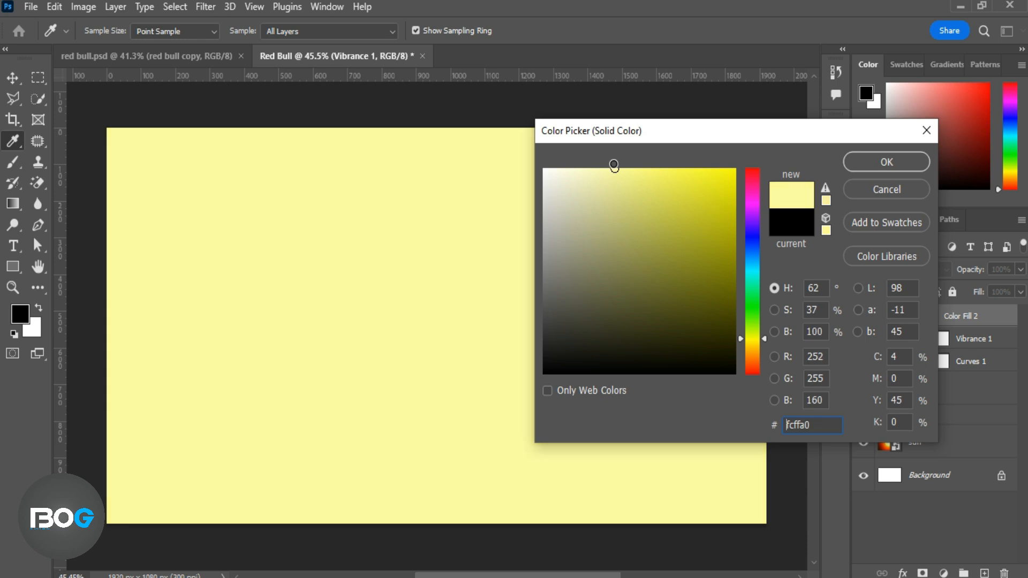
left_click(883, 161)
key("v")
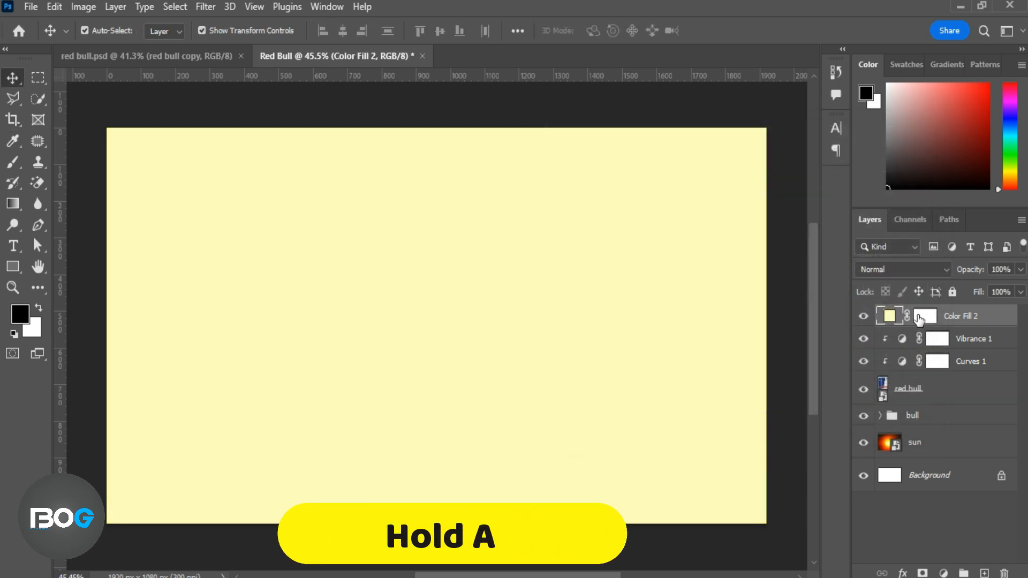
left_click(944, 320, "alt")
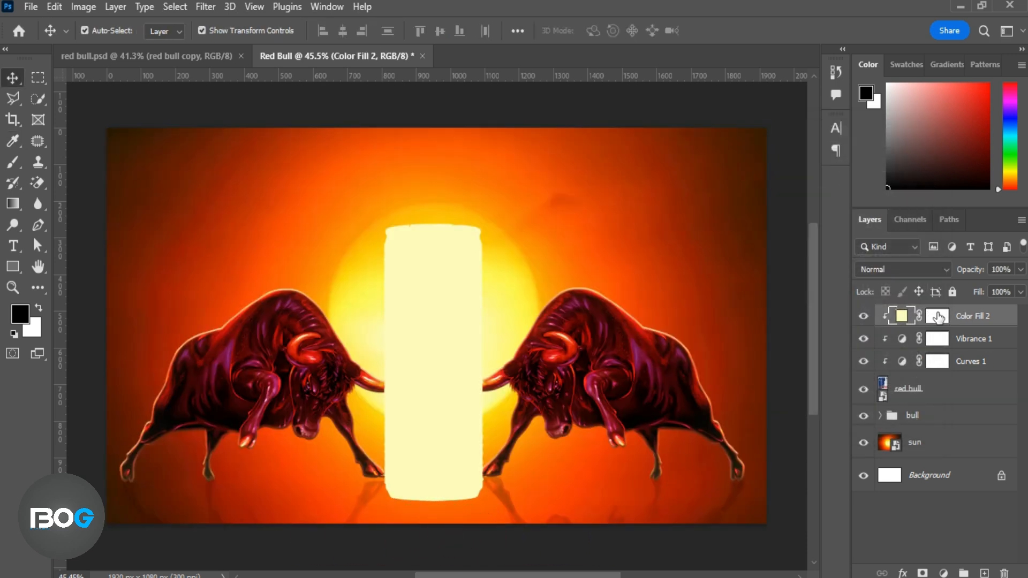
Invert the yellow fill's mask, reveal it along both can edges with a soft 50 px white brush, and set its blending to Color Dodge.
left_click(931, 316)
key("ctrl+i")
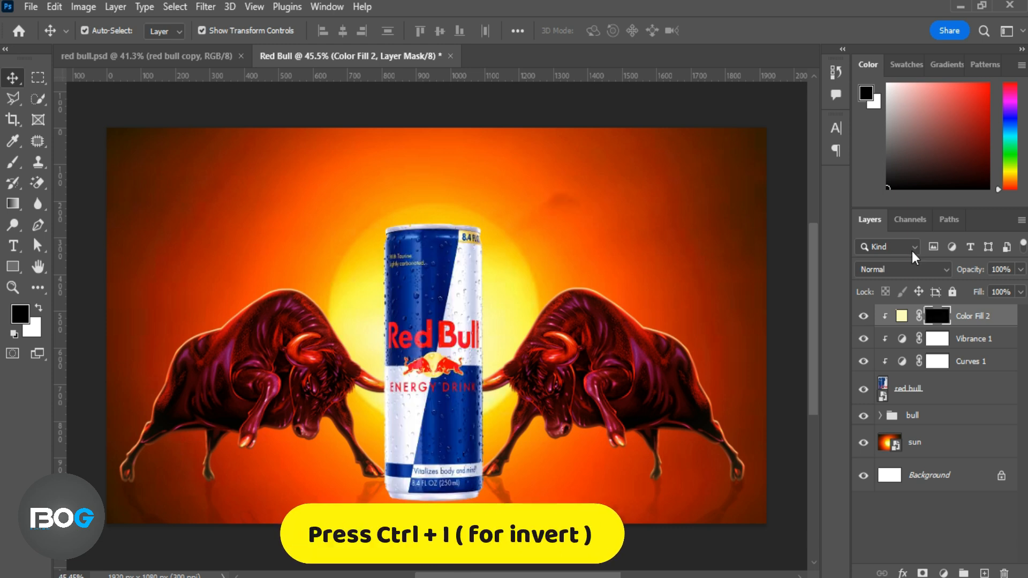
left_click(13, 163)
key("x")
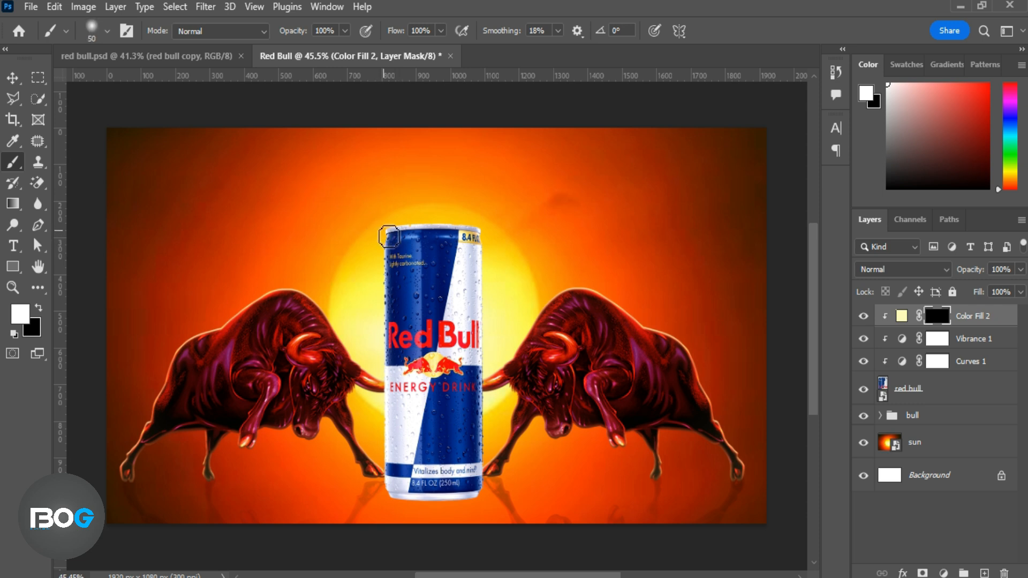
left_click(392, 237)
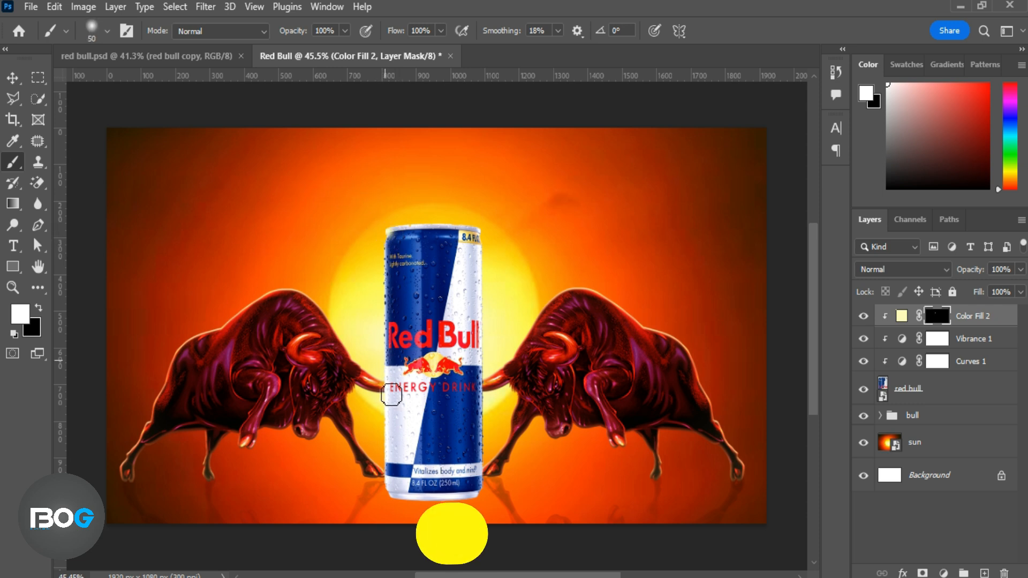
left_click(389, 488, "shift")
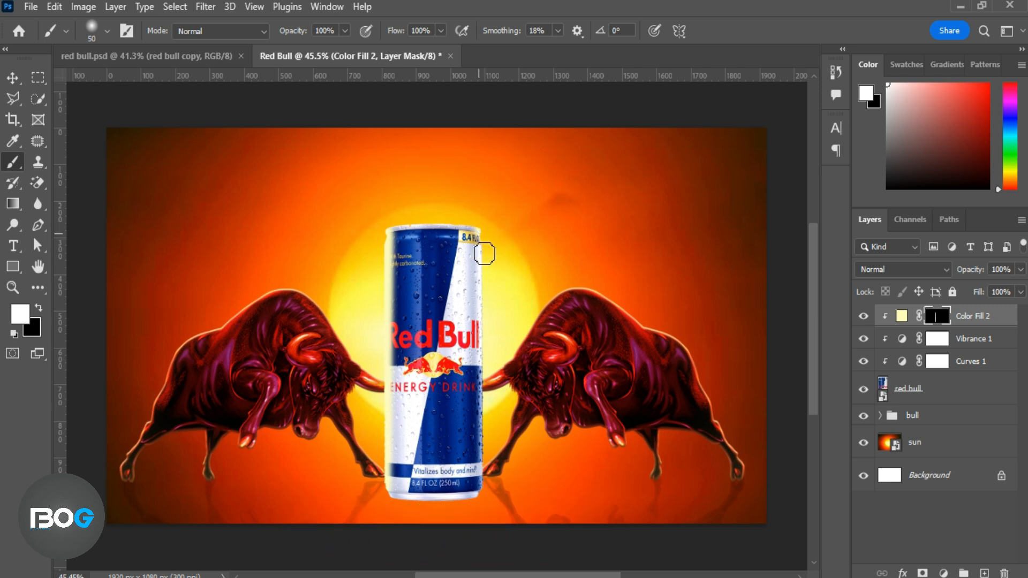
left_click(488, 494, "shift")
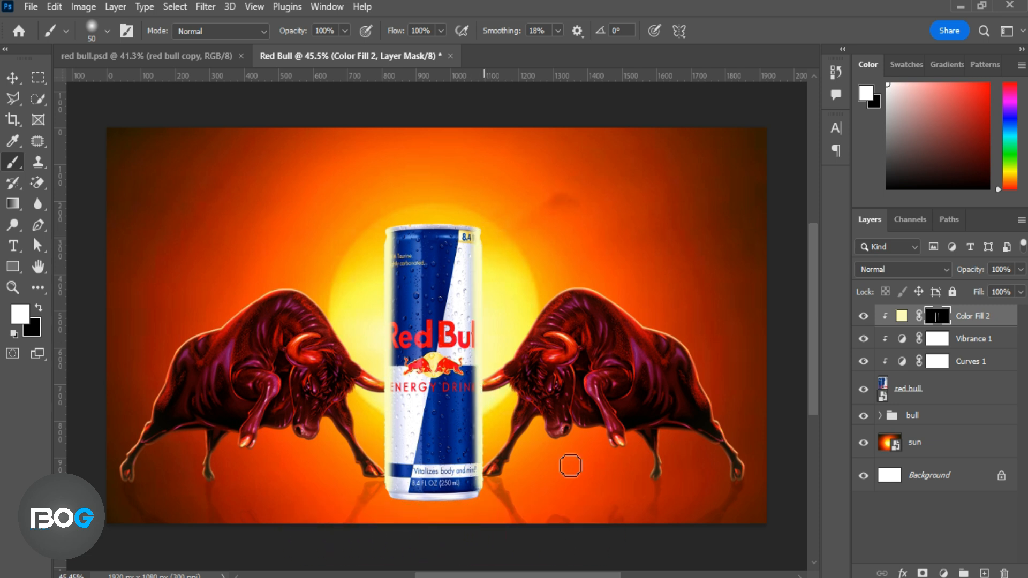
left_click(945, 265)
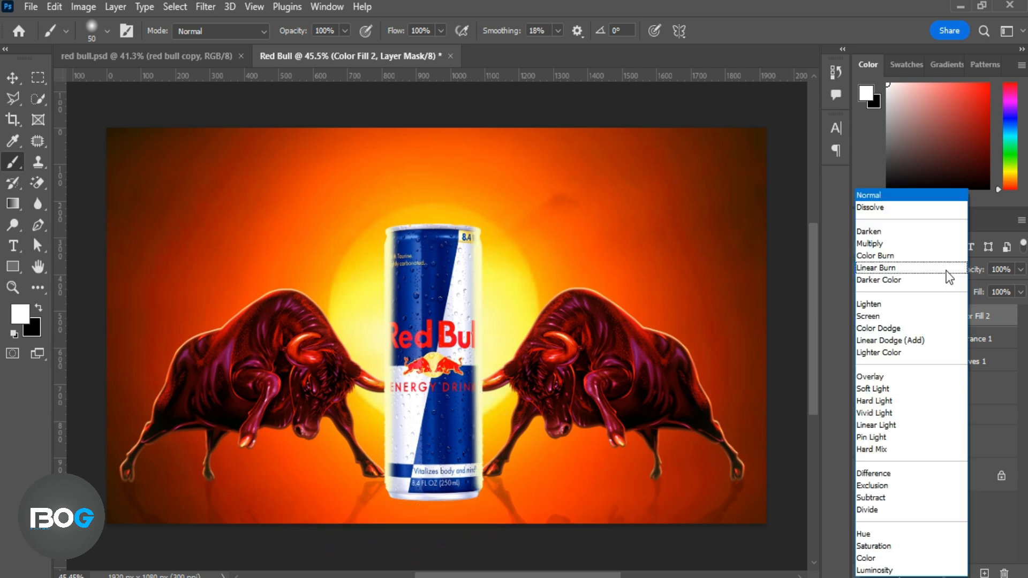
left_click(923, 327)
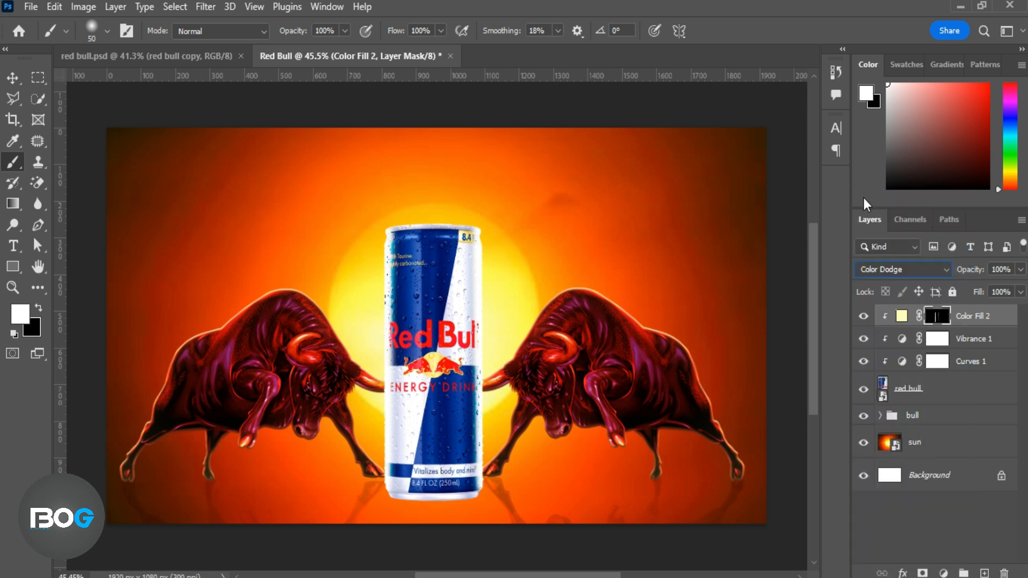
Soften the glow on both can edges by painting the fill's mask black with a 64 px brush at 56% opacity, and compare with the fill hidden.
left_click(37, 309)
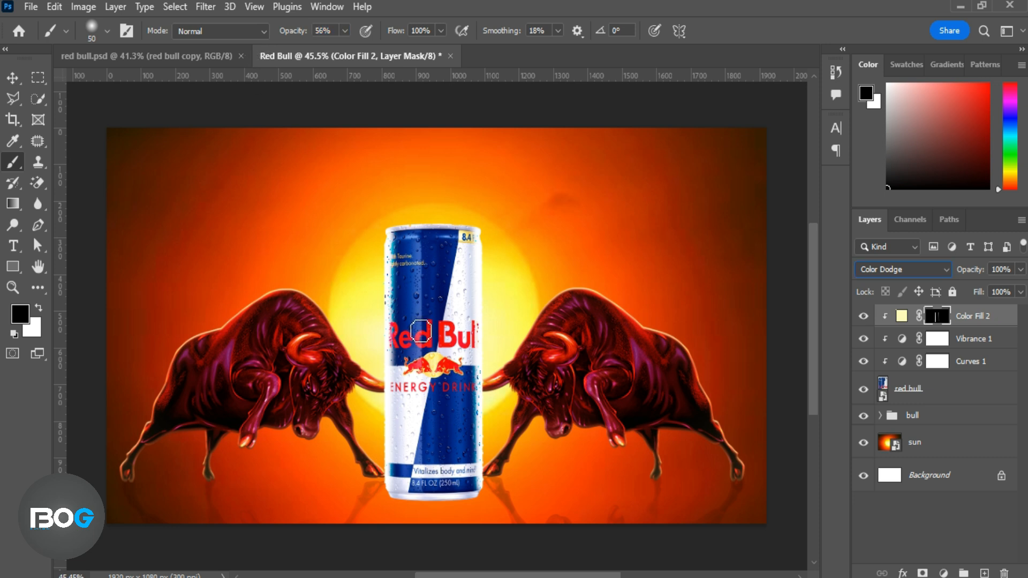
right_click(422, 332)
left_click(322, 30)
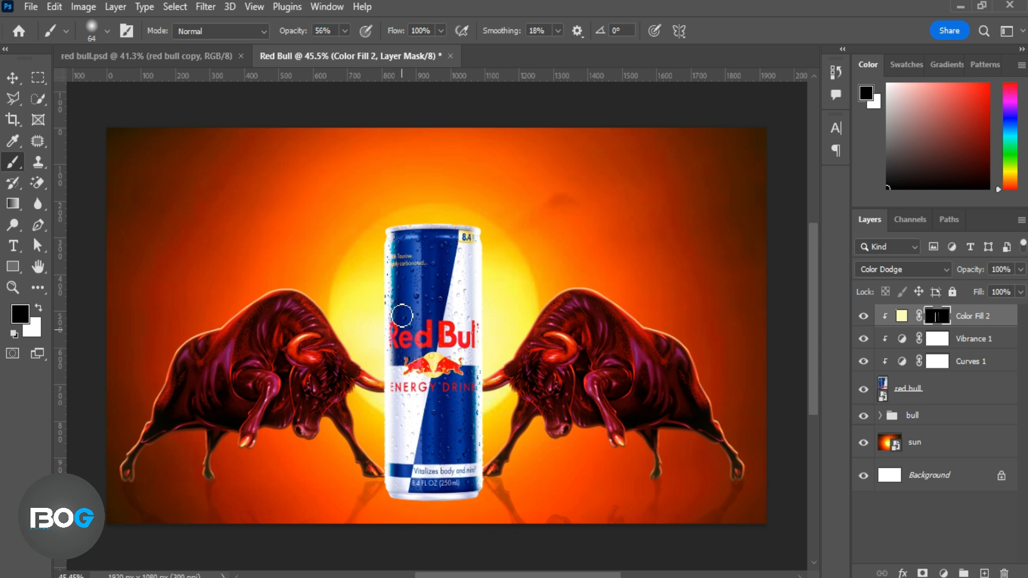
mouse_move(402, 328)
left_mouse_down()
mouse_move(401, 239)
mouse_move(397, 424)
left_mouse_up()
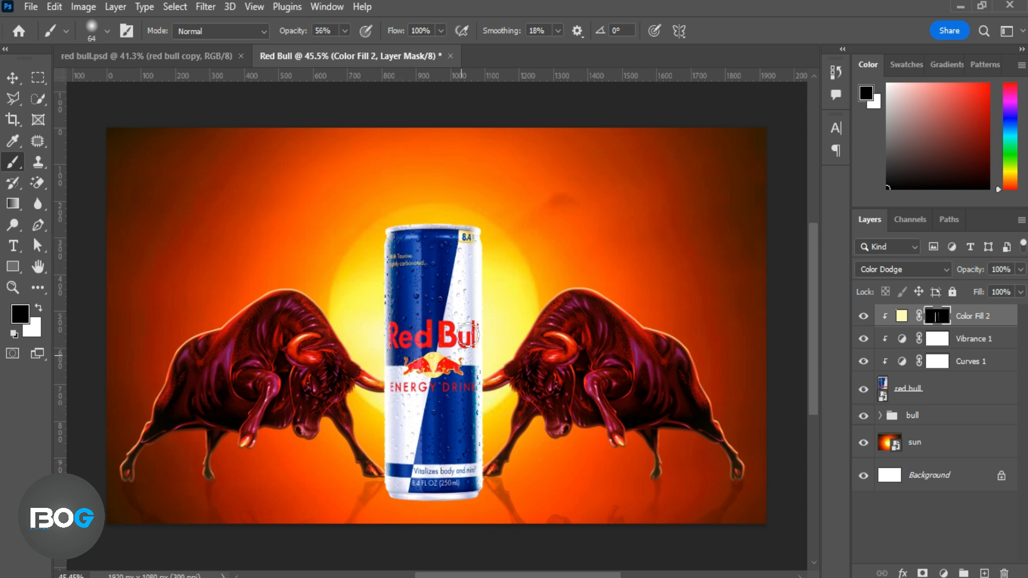
left_click_drag(469, 301, 470, 480)
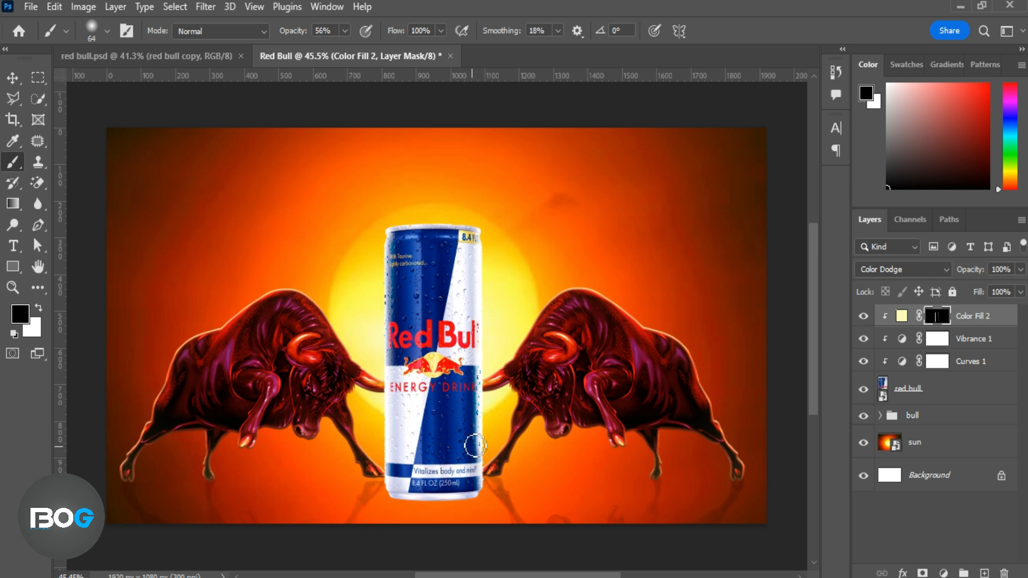
left_click_drag(474, 445, 478, 366)
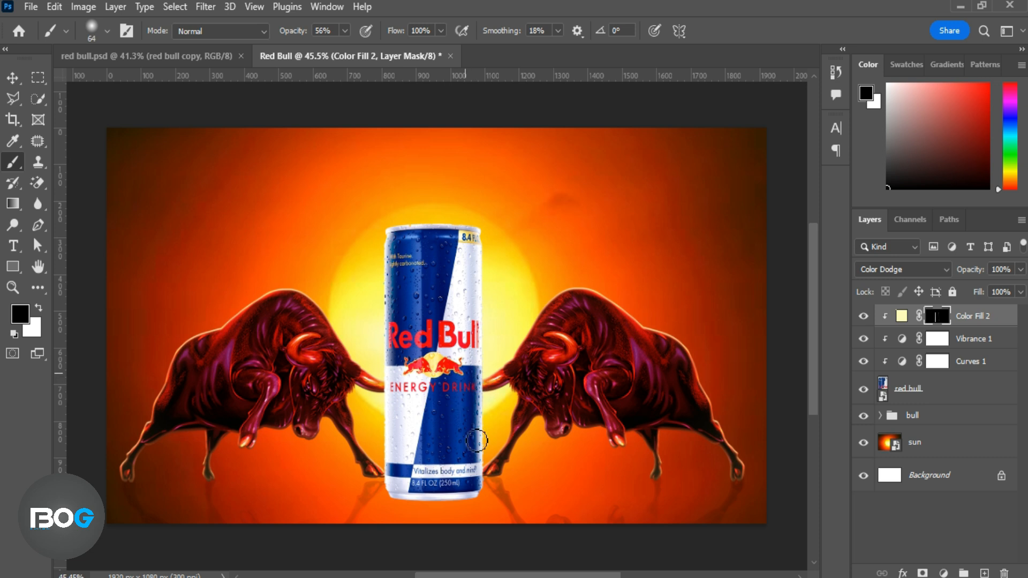
left_click(863, 317)
left_click(863, 317)
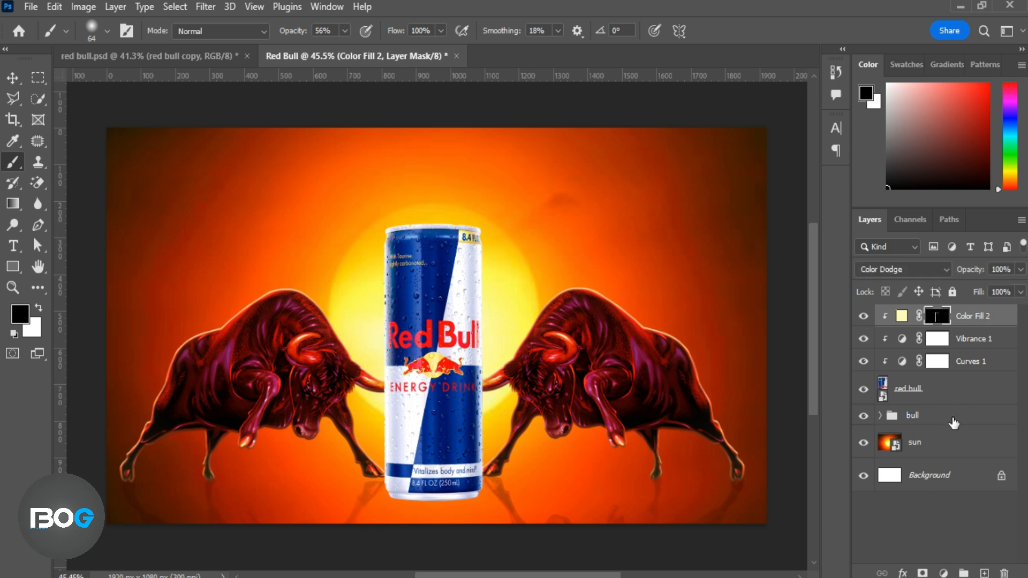
Add a new empty layer between the bull group and the can, and name it shadow.
left_click(953, 422)
key("ctrl+shift+alt+n")
double_click(929, 423)
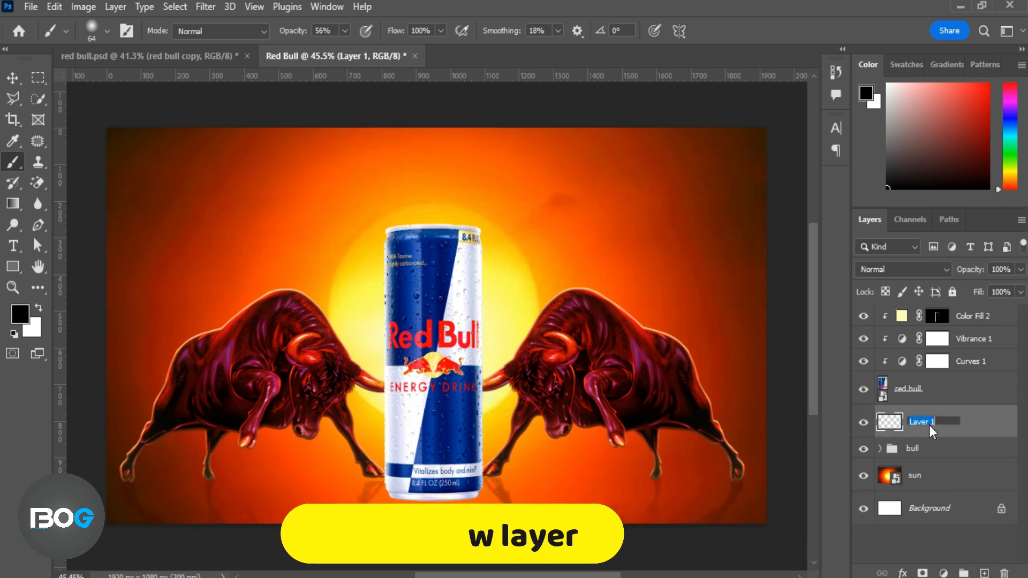
type("shadow")
key("Return")
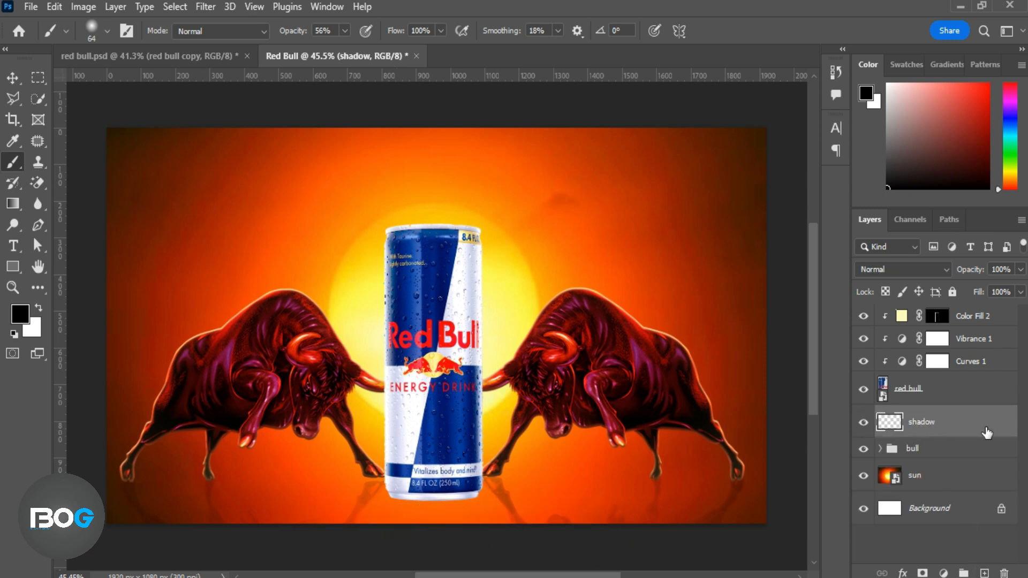
Duplicate the can layer and flip the lower copy vertically.
left_click(940, 399)
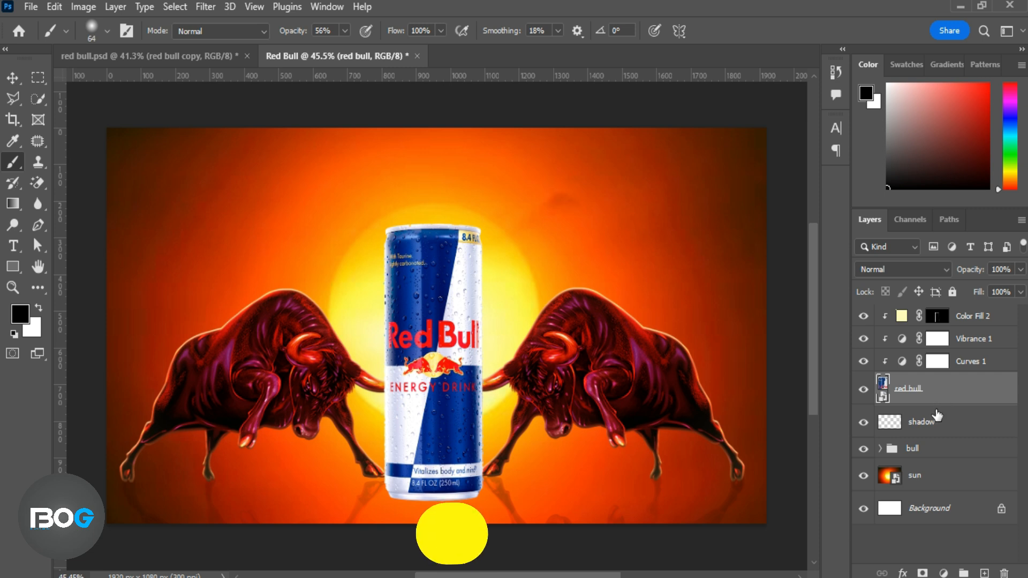
key("ctrl+j")
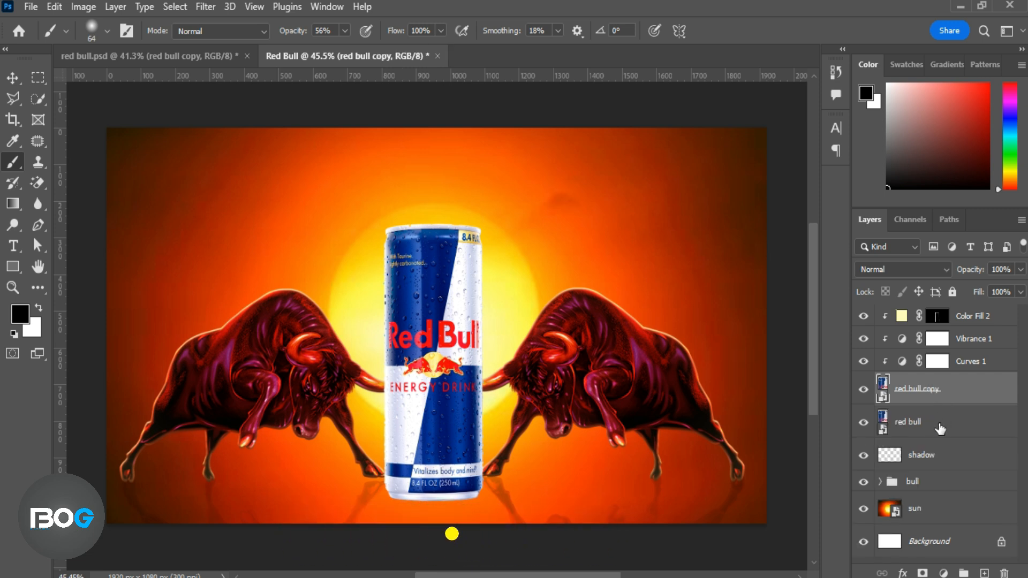
left_click(941, 427)
left_click(10, 84)
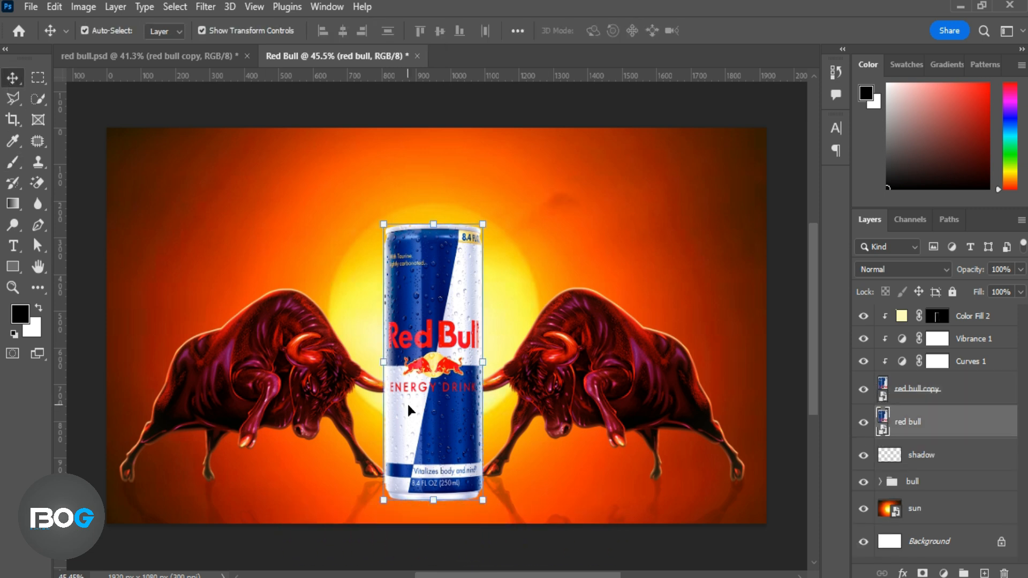
key("ctrl+t")
right_click(409, 409)
left_click(428, 402)
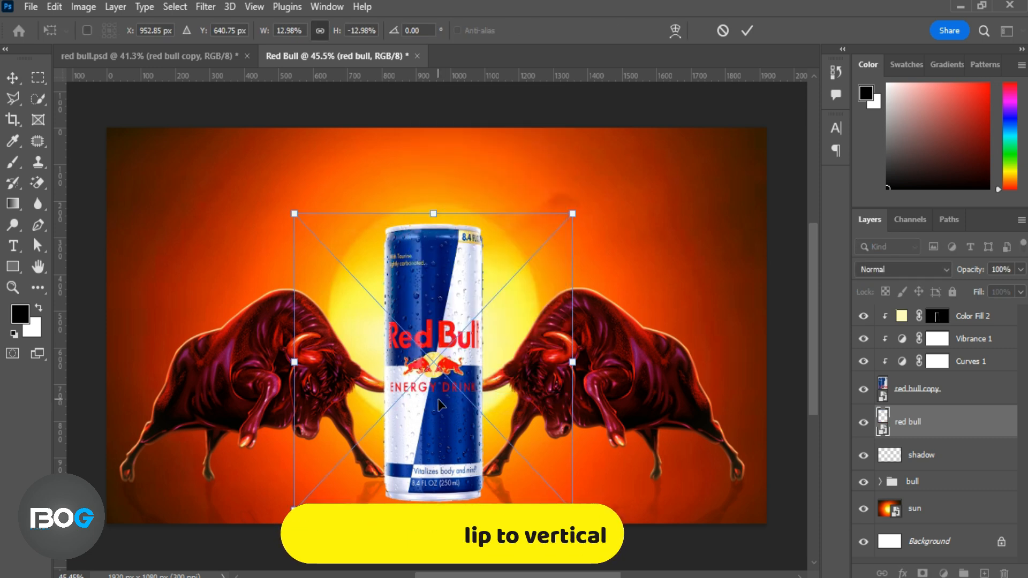
Move the flipped can directly beneath the upright can so their bases meet, and apply the transform.
left_click_drag(473, 321, 468, 479)
left_click_drag(465, 482, 442, 405)
left_click_drag(435, 416, 443, 516)
left_click_drag(447, 458, 447, 465)
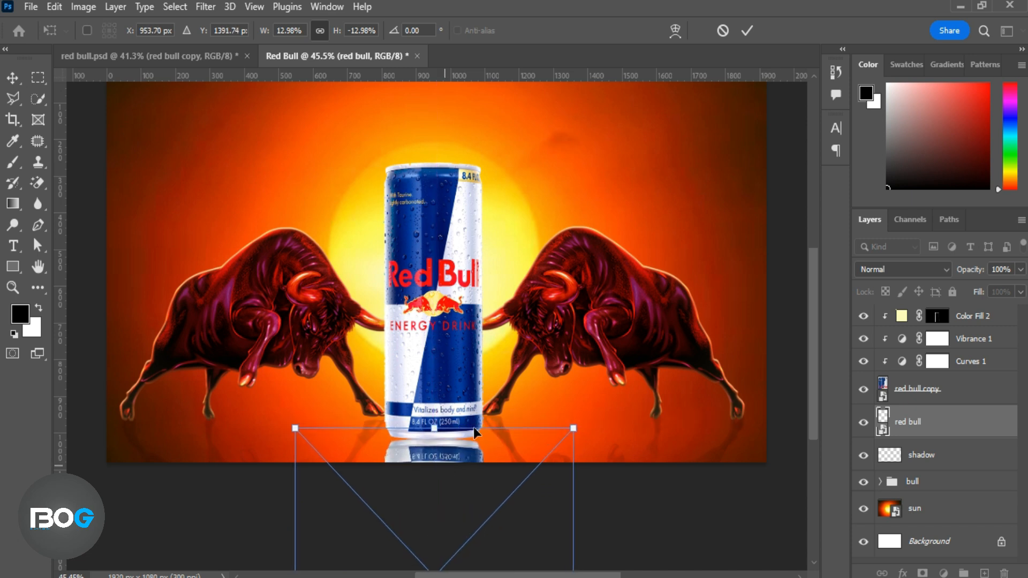
left_click(748, 31)
Set the blending of the can's reflection to Multiply.
scroll(588, 310, "up", 1)
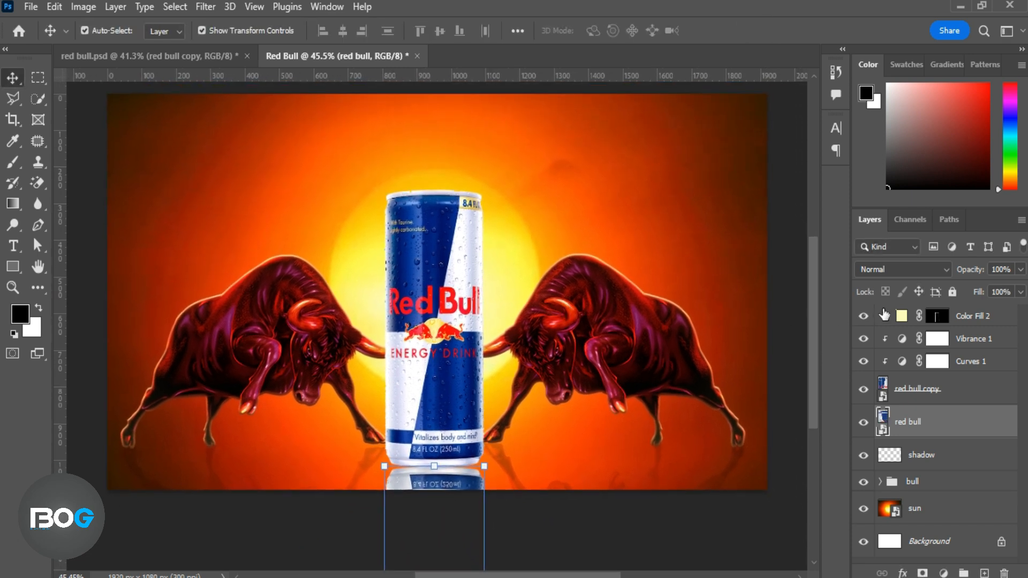
left_click(904, 269)
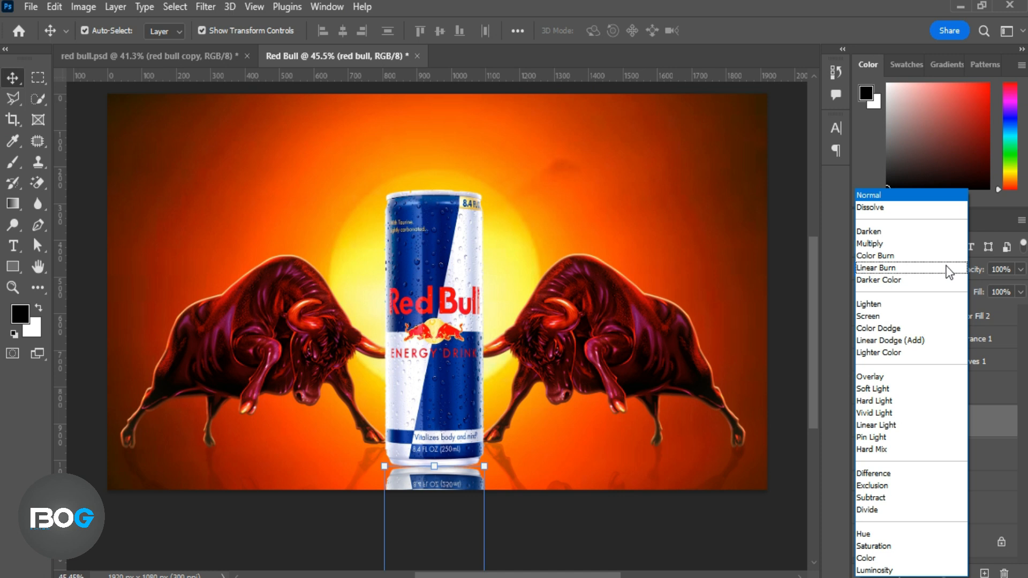
left_click(906, 245)
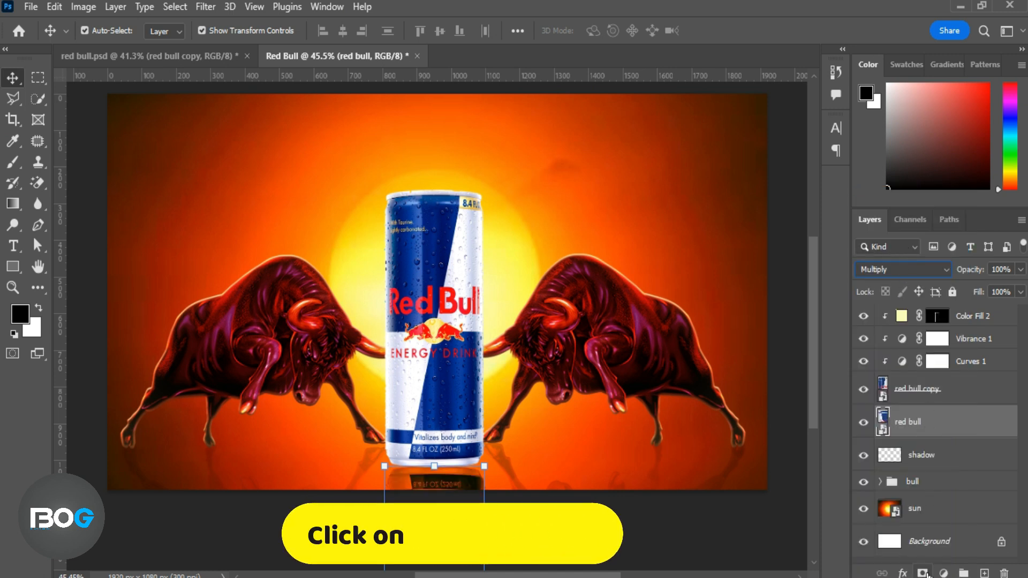
Add a layer mask to the reflection, fade it from below with a 43% opacity gradient, and set the layer opacity to 73%.
left_click(925, 421)
left_click(13, 203)
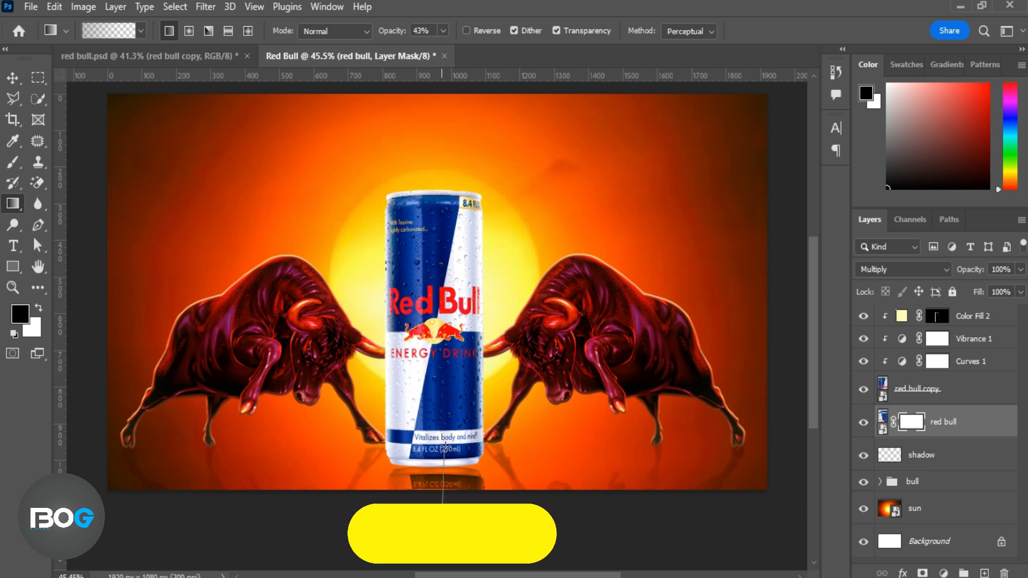
left_click_drag(451, 534, 438, 448)
left_click_drag(977, 271, 955, 279)
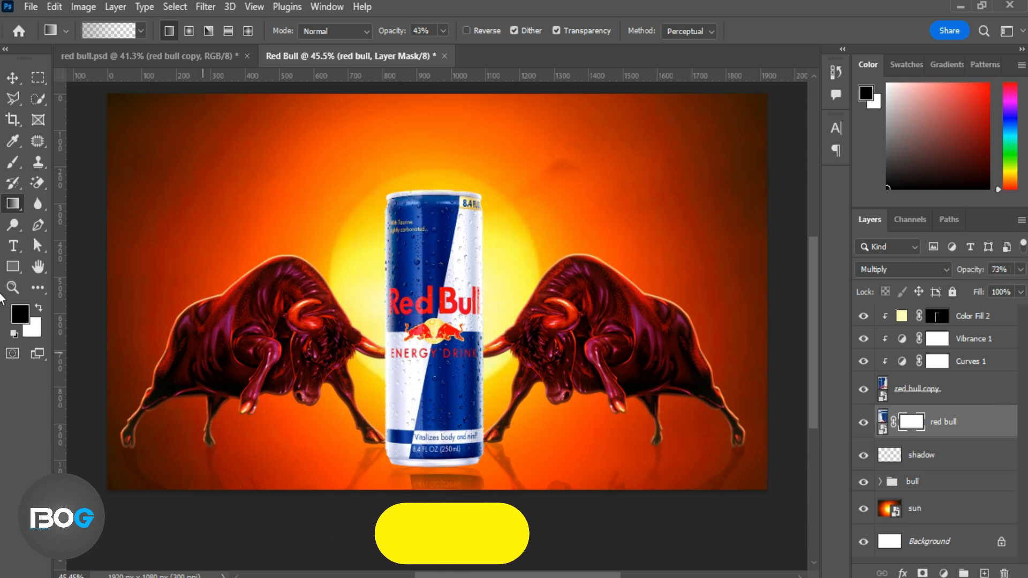
Move the shadow layer above the can's reflection layer.
left_click(984, 574)
key("ctrl+z")
left_click_drag(944, 461, 953, 418)
Set up a flattened soft brush of 130 px at 100% opacity with the dark brown foreground color 1c0601.
key("b")
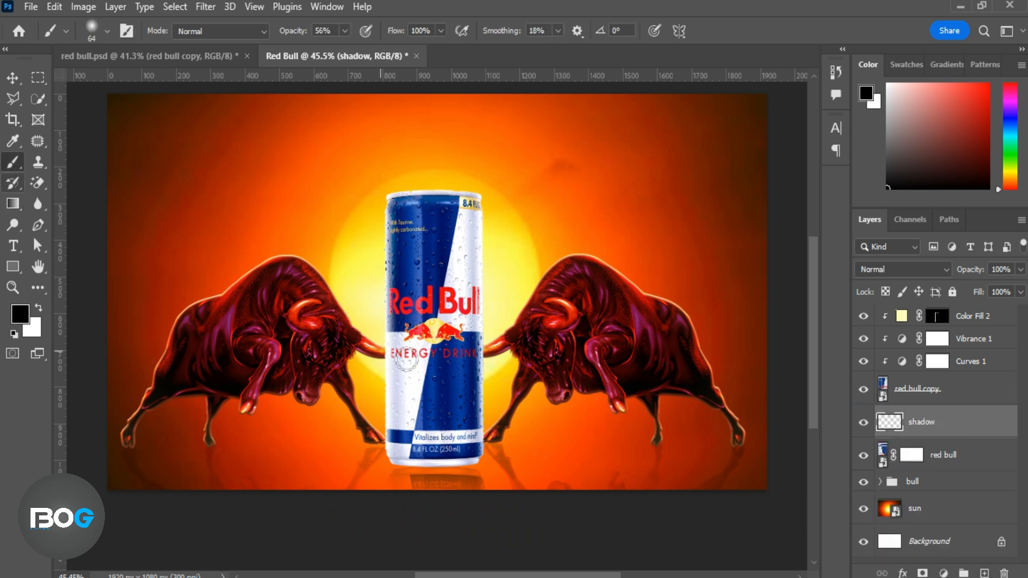
right_click(442, 350)
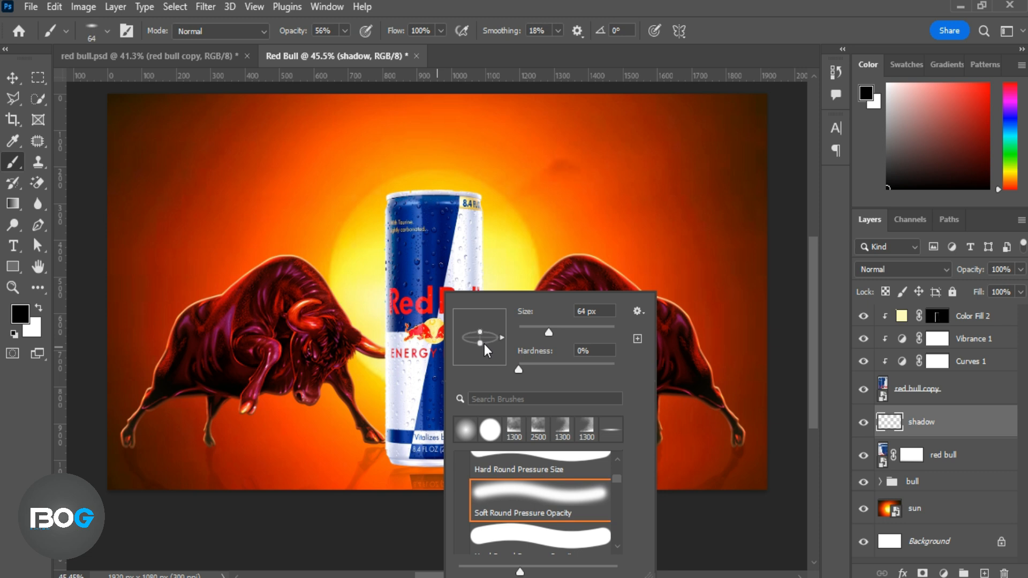
left_click_drag(576, 329, 574, 330)
left_click_drag(289, 30, 291, 30)
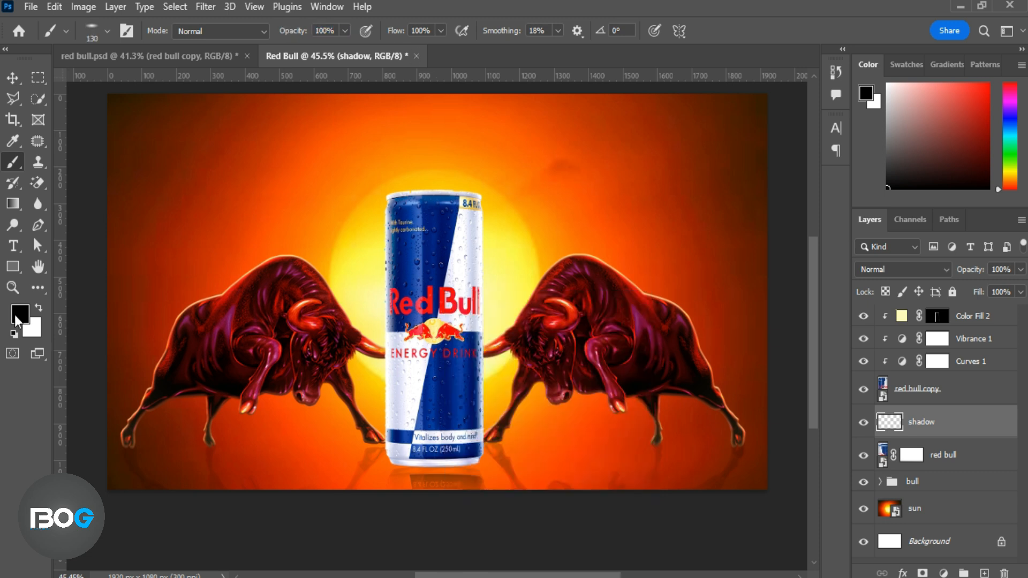
left_click(20, 314)
left_click(733, 273)
left_click(751, 368)
type("1c0601")
left_click(886, 162)
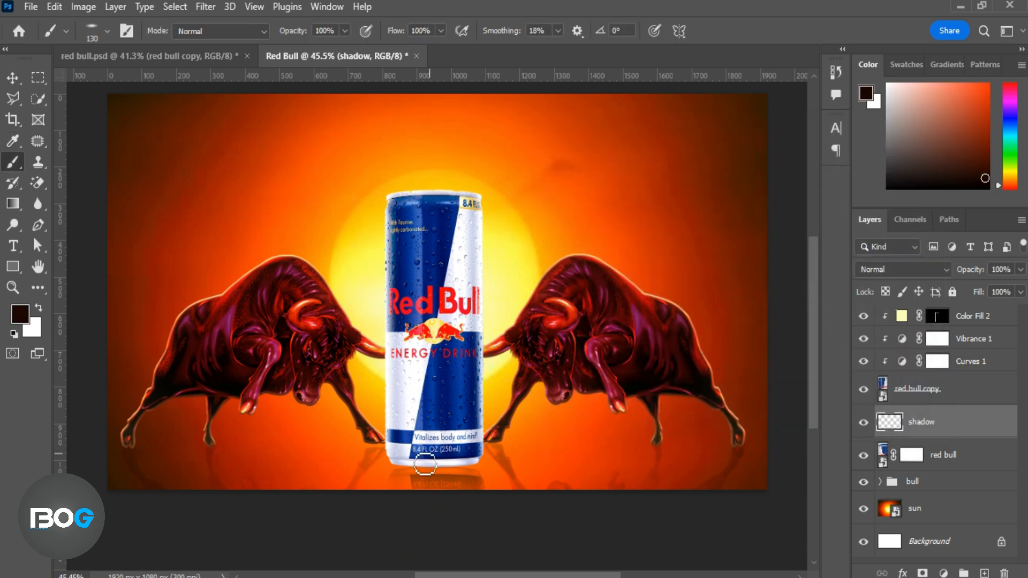
Paint a contact shadow under the can's base on the shadow layer with an enlarged flattened soft brush at 95% opacity.
right_click(396, 444)
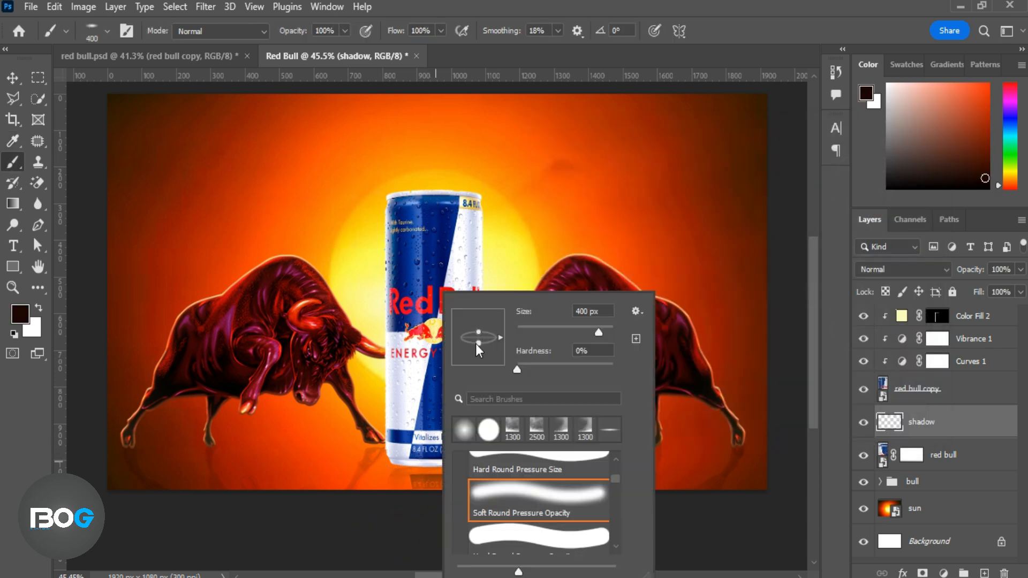
left_click_drag(299, 33, 294, 35)
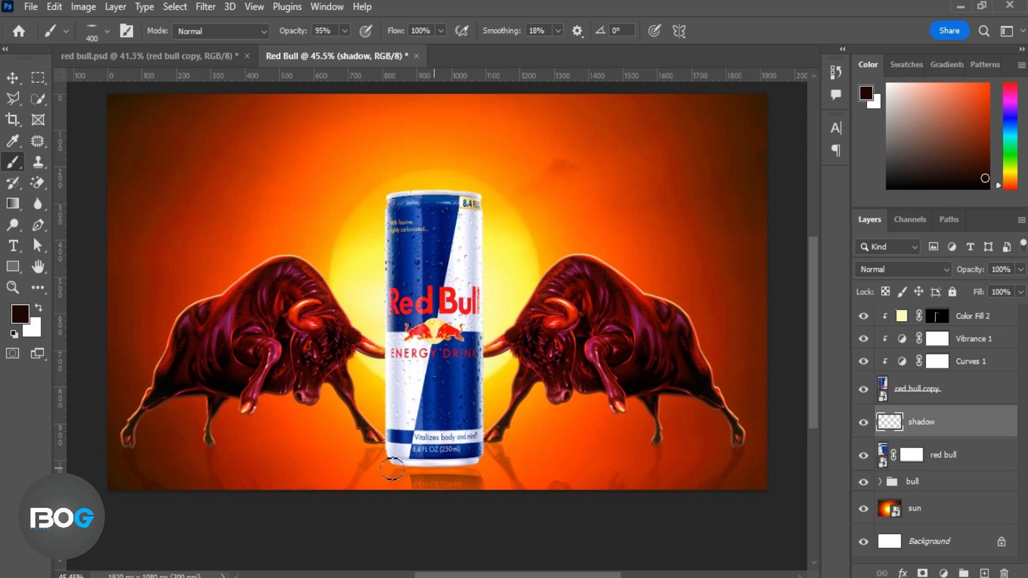
left_click_drag(391, 469, 392, 466)
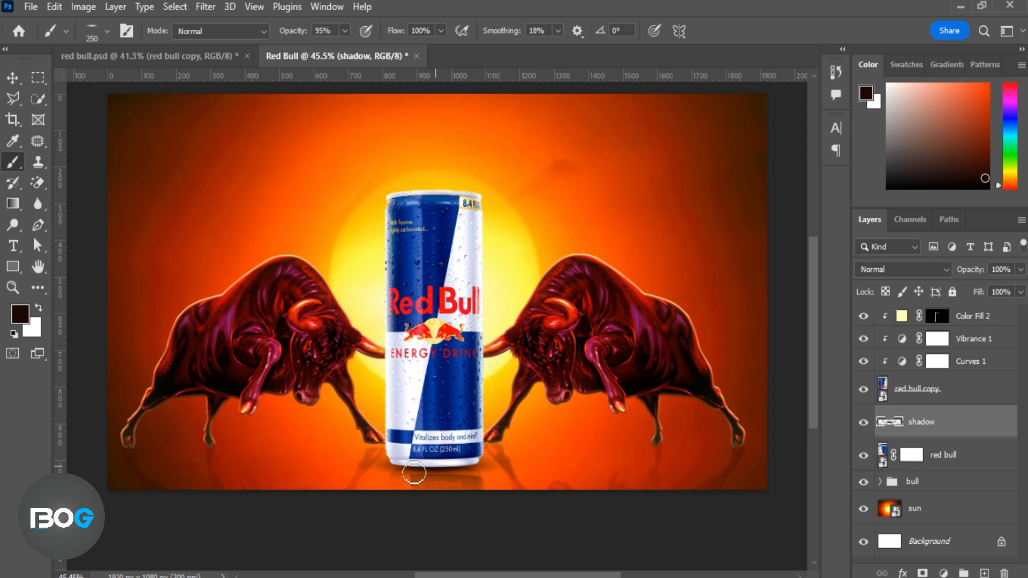
Set the shadow layer's blending to Multiply and soften it with a Gaussian Blur of 5 pixels.
left_click(945, 268)
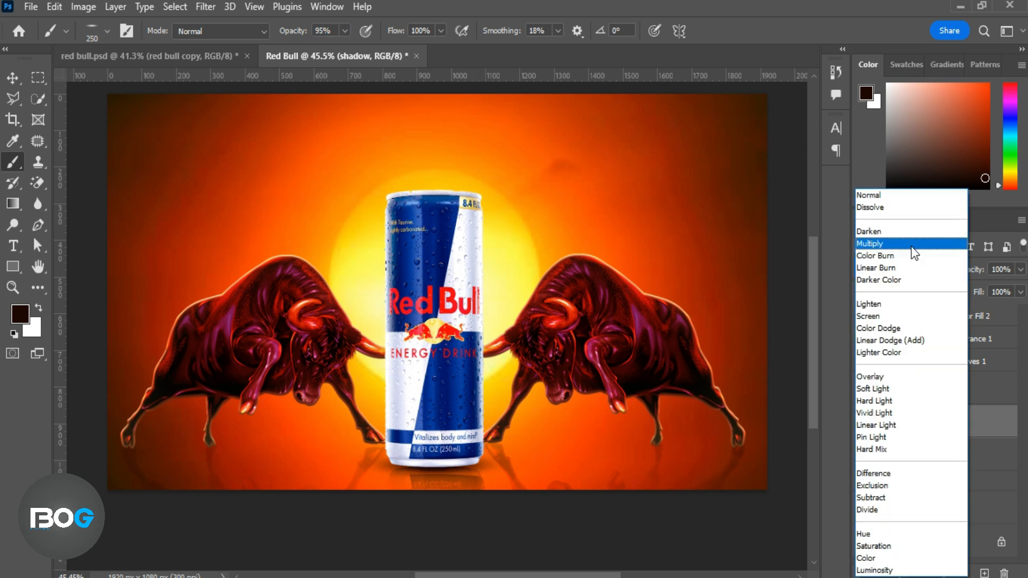
left_click(911, 255)
left_click(205, 6)
mouse_move(232, 211)
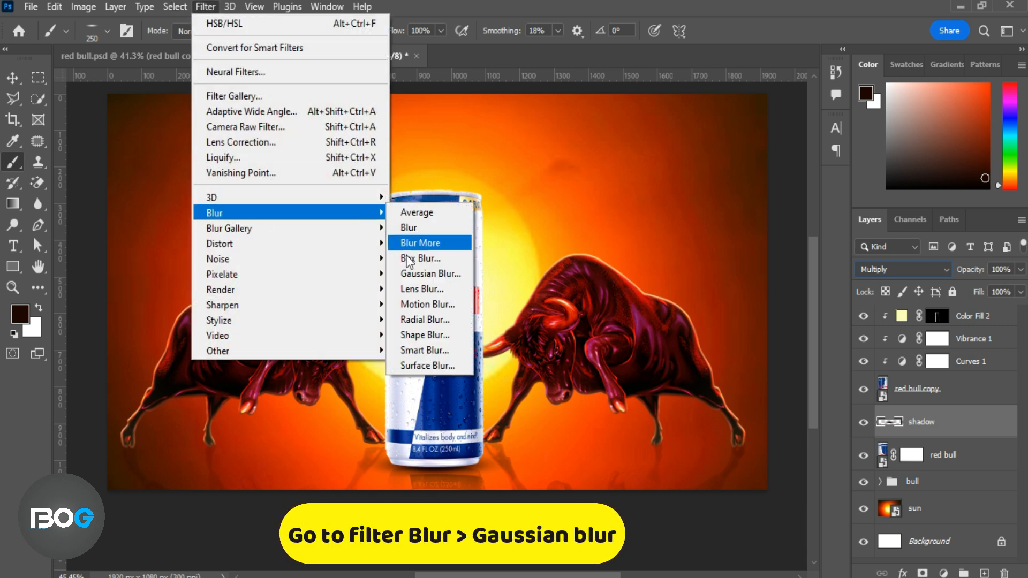
left_click(407, 272)
left_click_drag(734, 329, 718, 332)
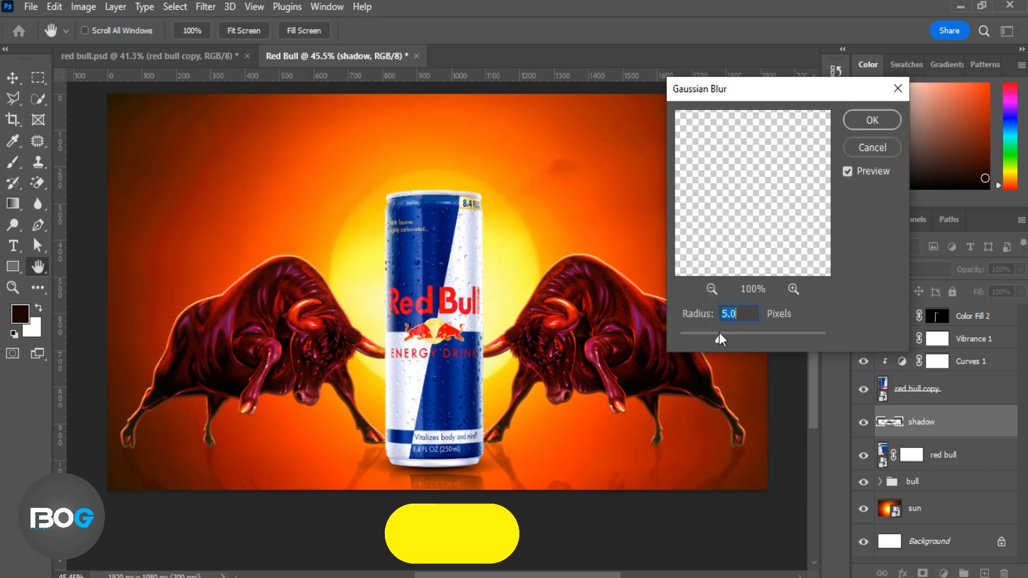
left_click(869, 120)
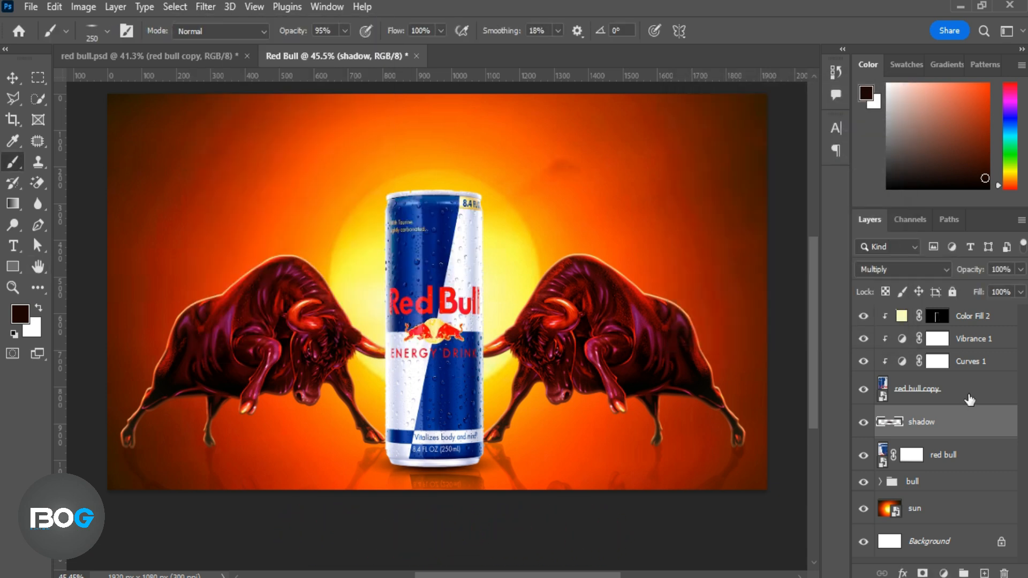
Nudge the can's reflection slightly downward and deselect all layers.
left_click(956, 455)
key("v")
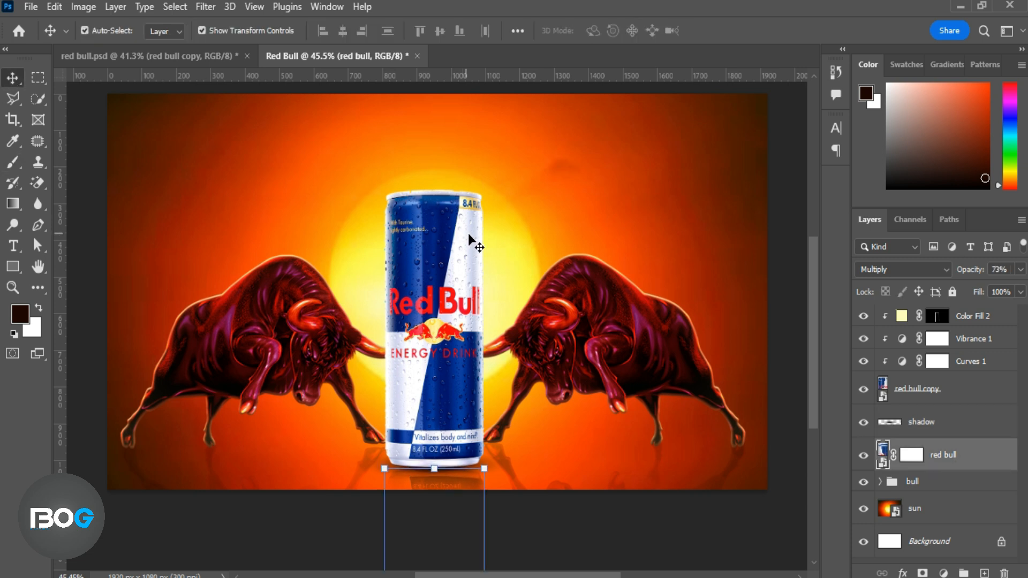
left_click(795, 369)
left_click(984, 451)
left_click(576, 517)
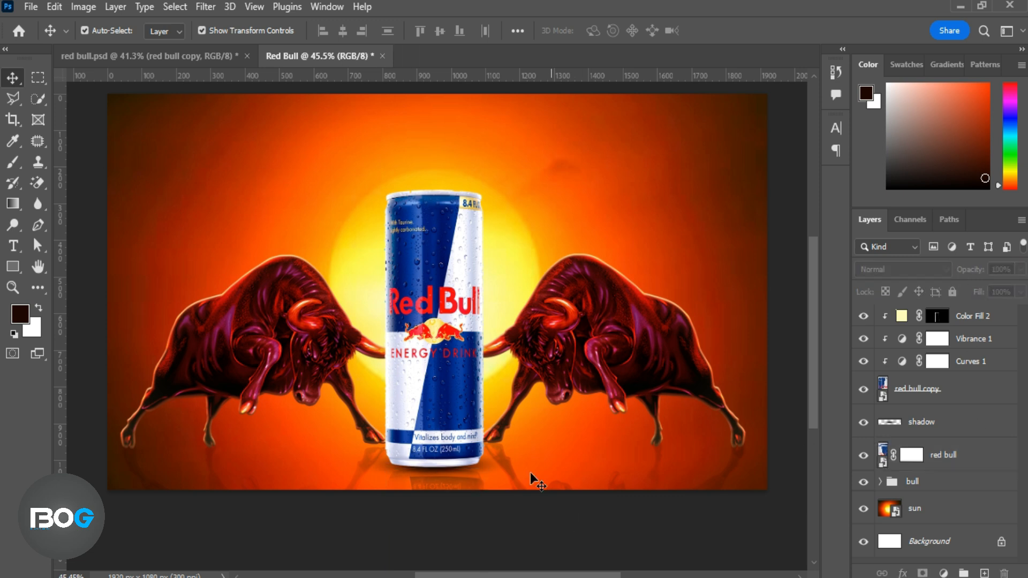
Group the can, its adjustments, shadow and reflection layers, and name the group red bull.
scroll(530, 471, "up", 1)
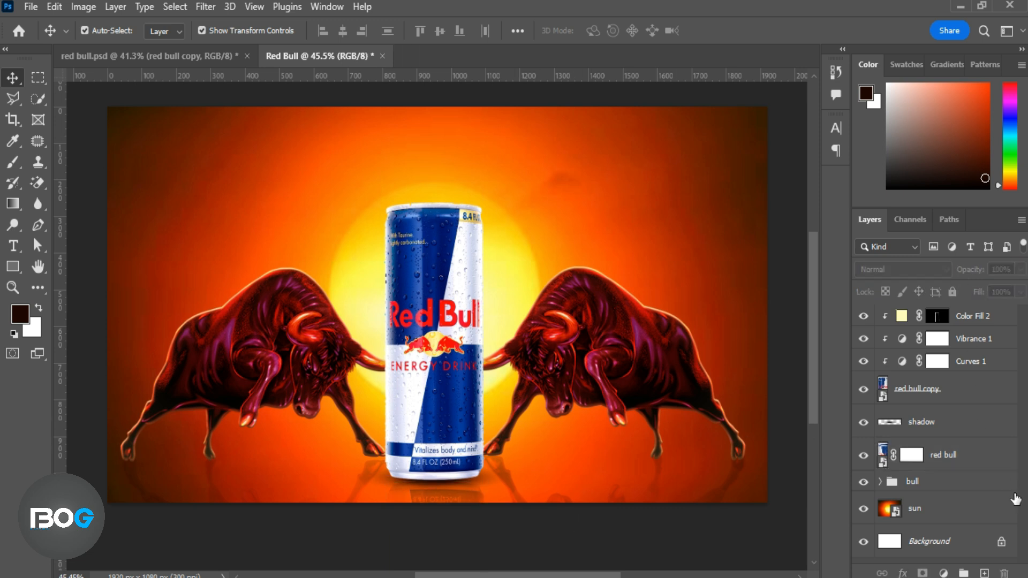
left_click(983, 326)
left_click(971, 460, "shift")
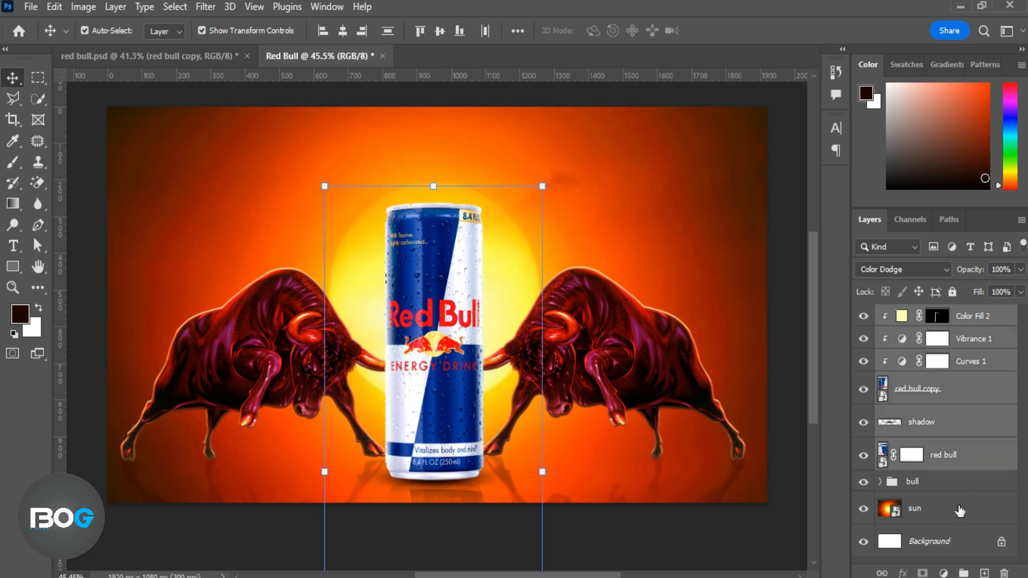
left_click(963, 572)
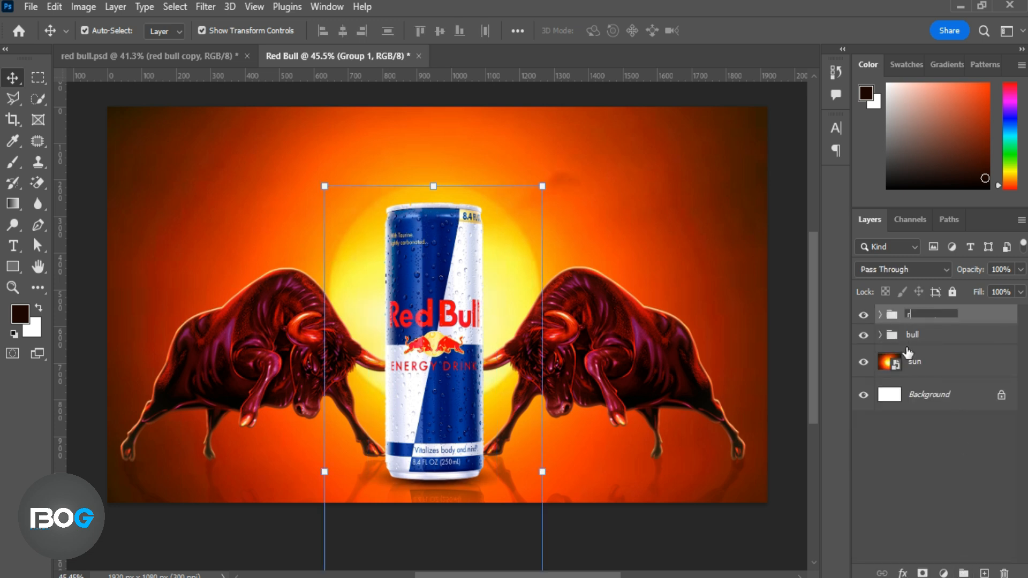
key("Return")
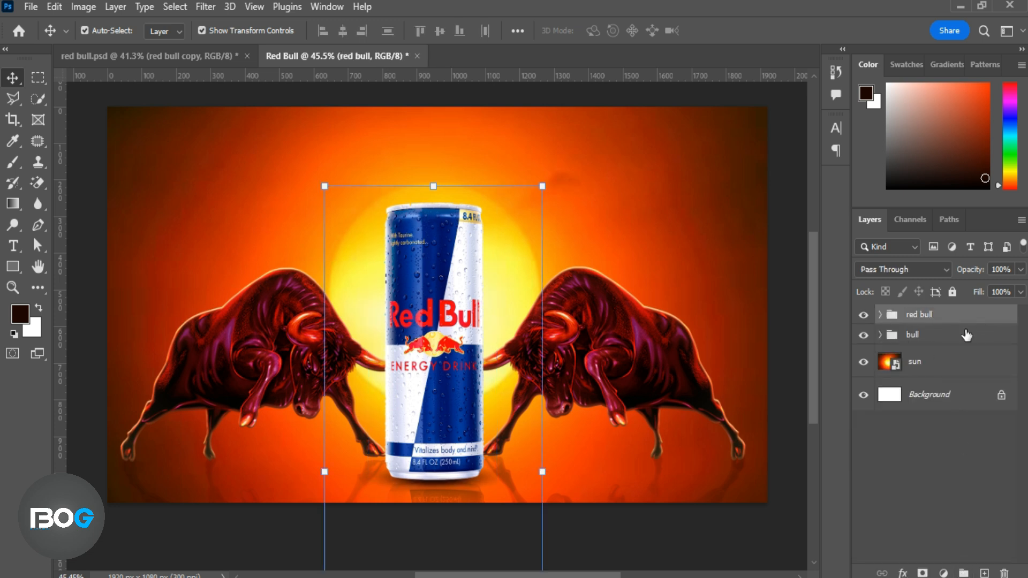
Show the Bird layer above the sun, scale the flock down, and place it in the sky above the right-hand bull.
left_click(938, 368)
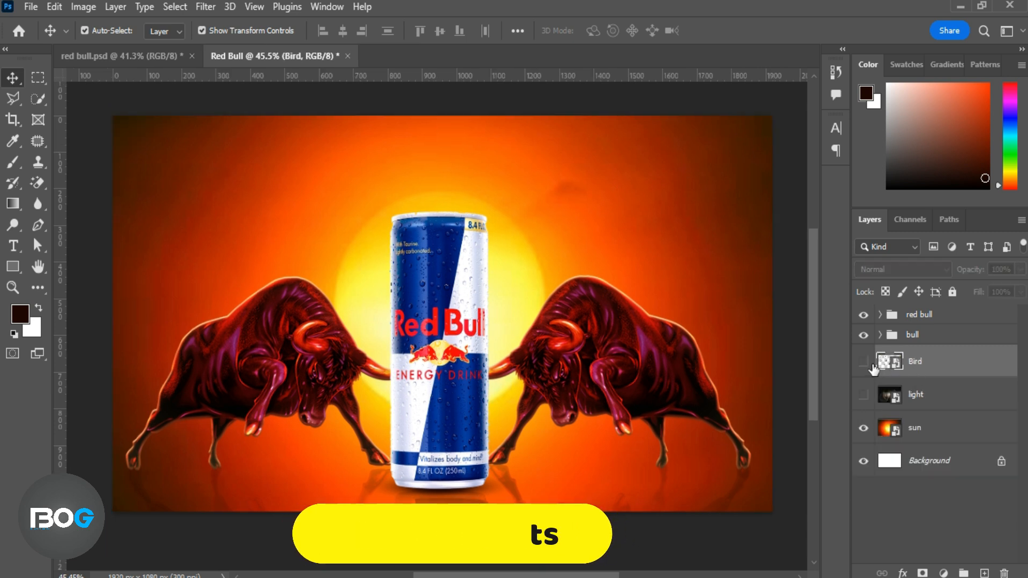
left_click(864, 363)
left_click_drag(689, 279, 603, 231)
left_click_drag(514, 169, 627, 195)
left_click_drag(671, 230, 663, 223)
left_click(747, 32)
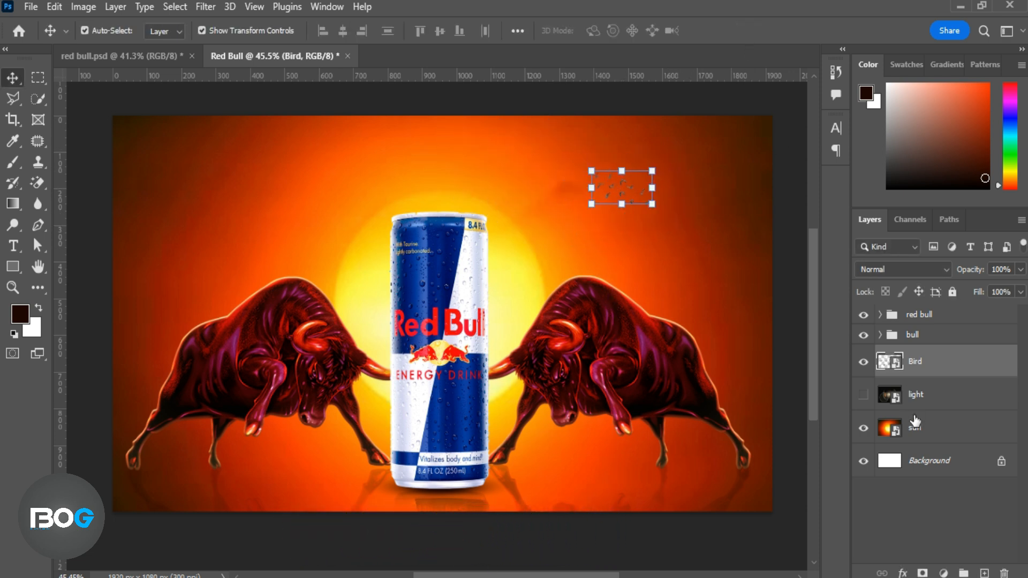
Show the light layer, move the flare into the upper-left sky, and set its blending to Screen.
left_click(941, 399)
left_click(862, 395)
left_click_drag(295, 246, 257, 160)
left_click(945, 269)
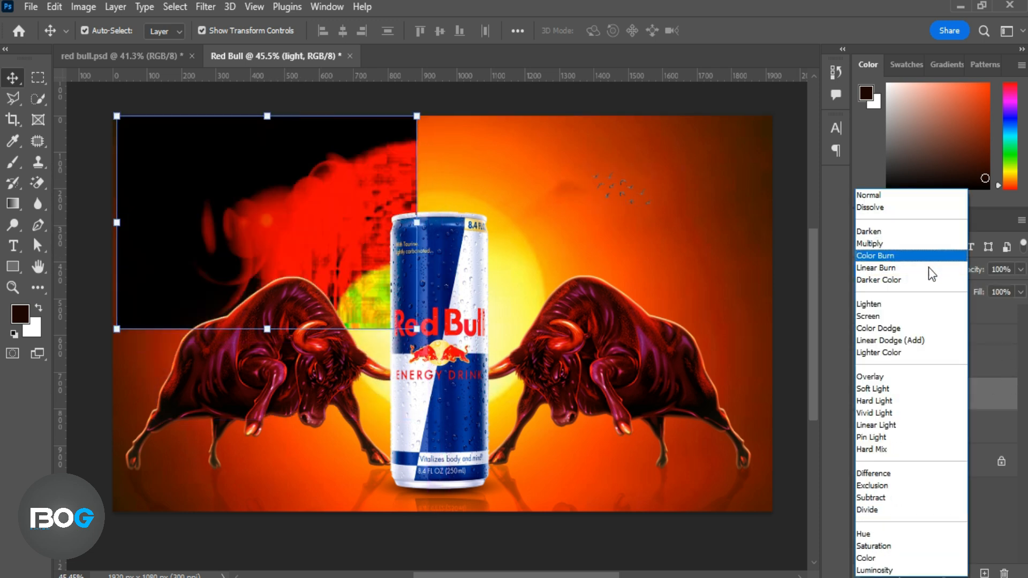
left_click(920, 325)
Scale the light flare to about 27% and position it above the left-hand bull.
left_click_drag(417, 328, 367, 273)
mouse_move(251, 211)
left_mouse_down()
mouse_move(261, 237)
mouse_move(256, 230)
left_mouse_up()
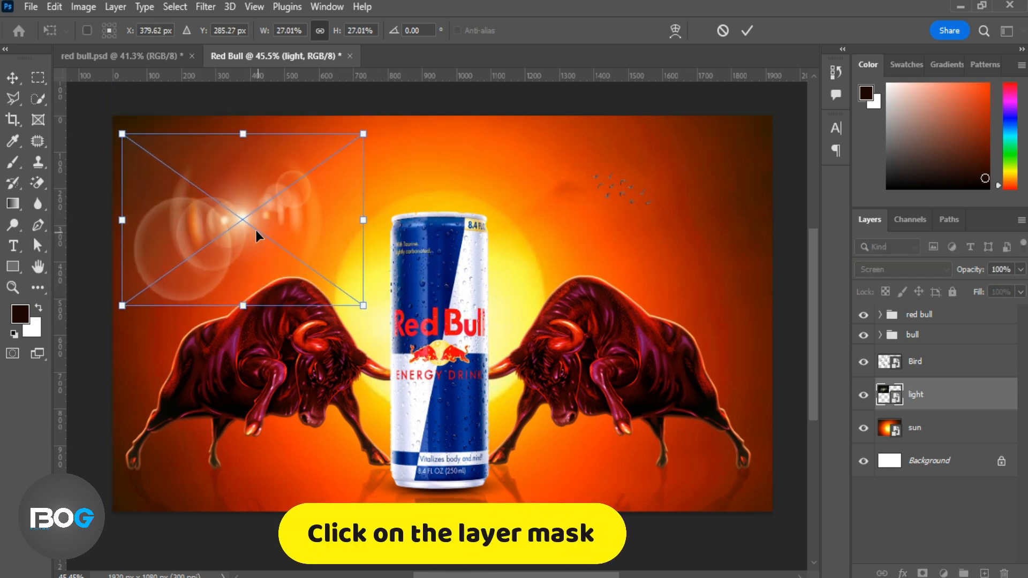
left_click(746, 31)
Add a layer mask to the light flare and fade its outer side with a 43% opacity gradient.
left_click(921, 572)
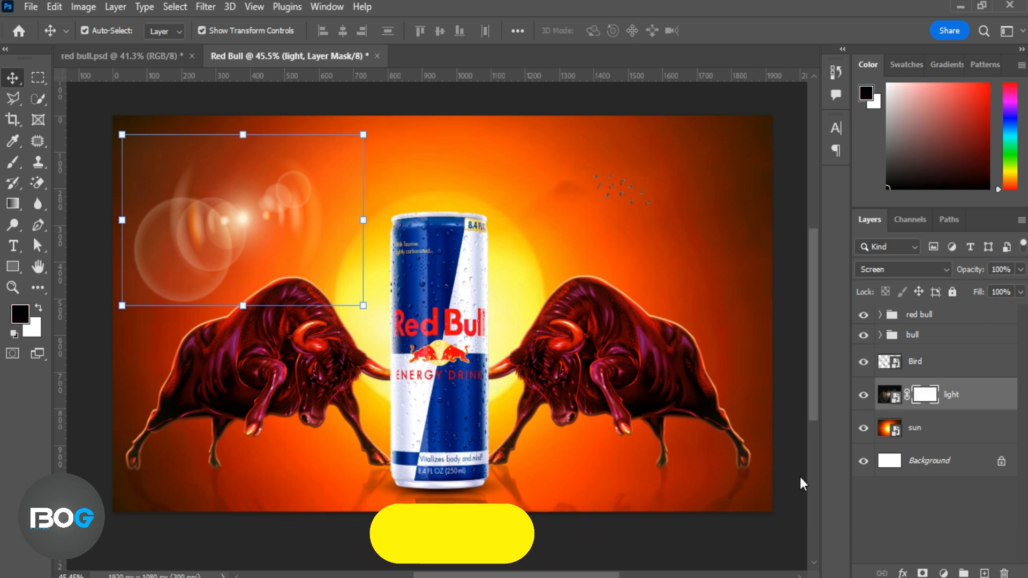
left_click(13, 204)
left_click_drag(87, 174, 209, 160)
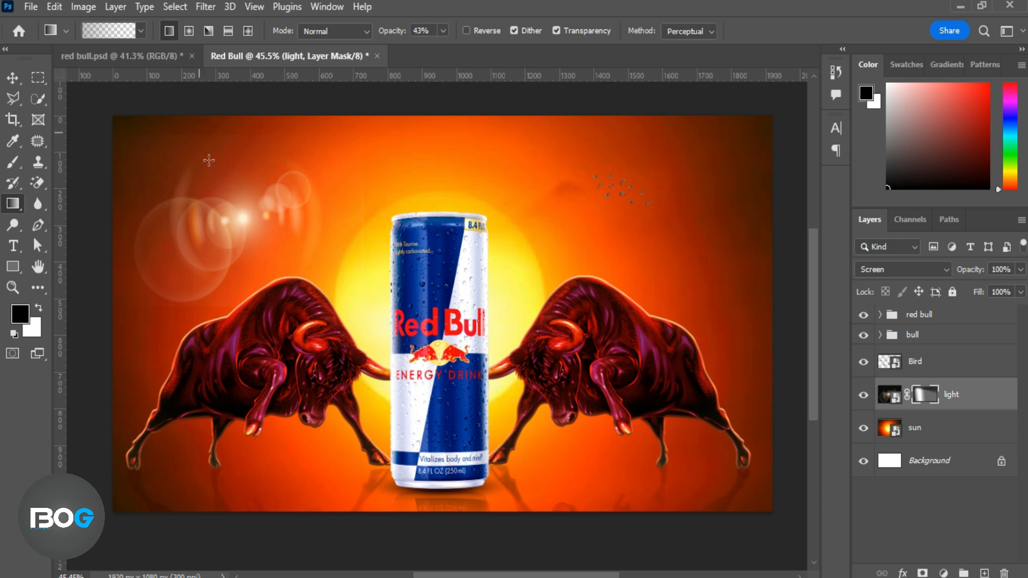
Fade the lower-left rings of the light flare with another 43% opacity gradient on its layer mask.
left_click_drag(215, 217, 255, 145)
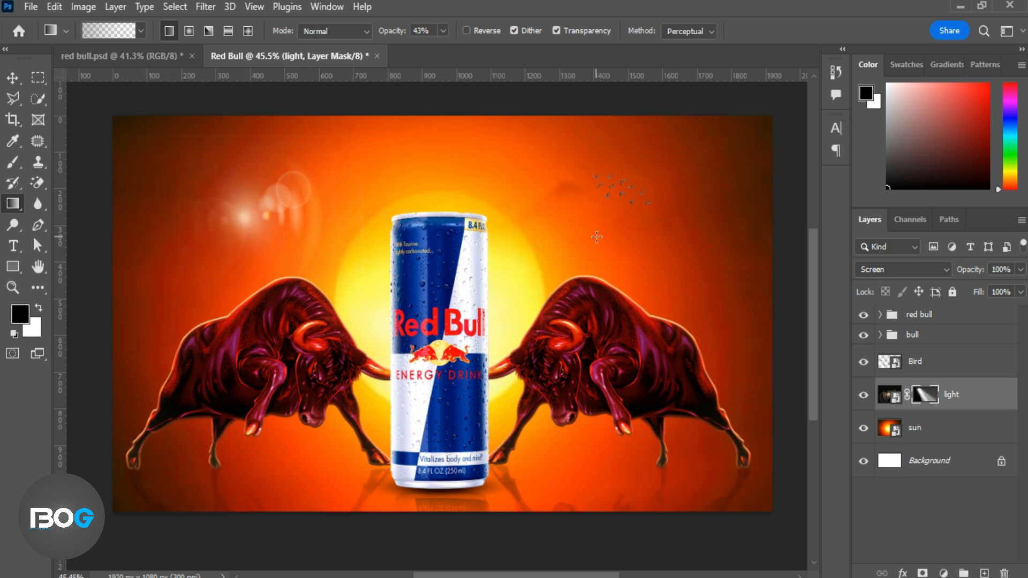
Duplicate the Bird layer, flip the copy horizontally at about 1.44% scale, and place it against the can's upper-left edge.
left_click(886, 363)
key("ctrl+j")
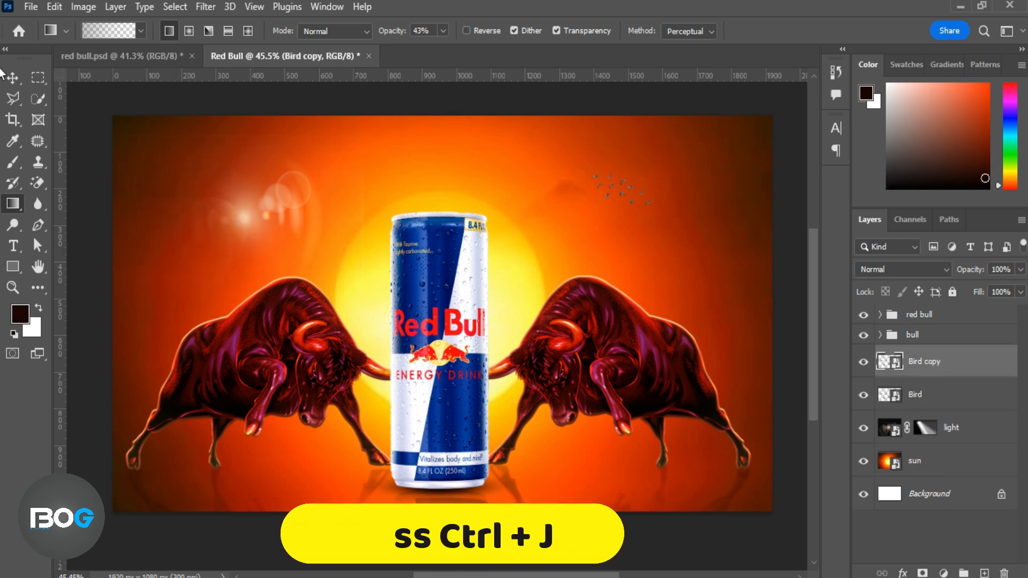
left_click(13, 79)
key("ctrl+t")
left_click_drag(628, 212, 764, 341)
left_click_drag(674, 262, 284, 195)
left_click_drag(290, 208, 382, 236)
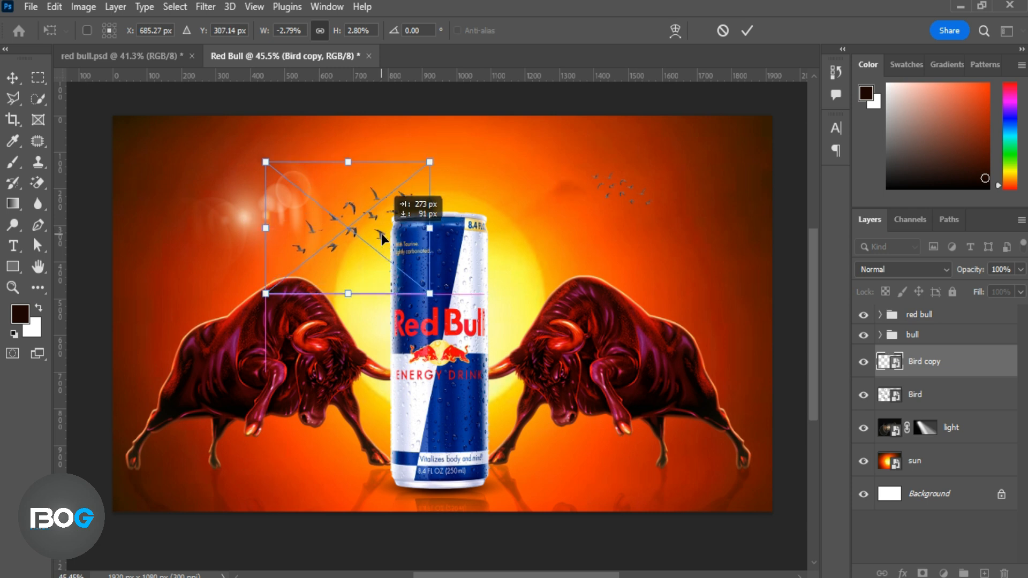
left_click_drag(429, 294, 350, 229)
left_click_drag(312, 194, 368, 253)
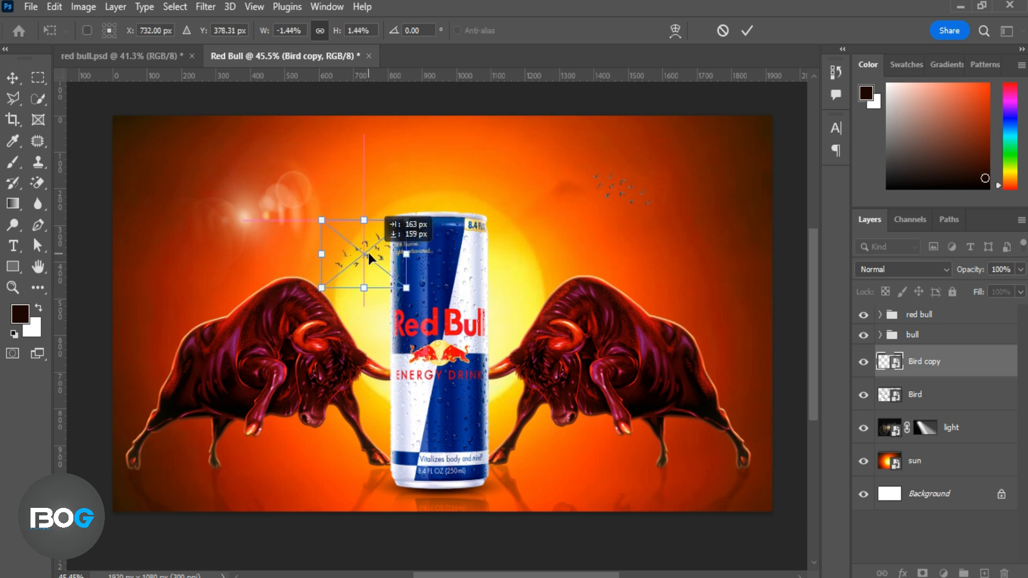
left_click(748, 33)
Add a layer mask to Bird copy and paint out its outer birds with a soft 60 px black brush at 100% opacity.
left_click(922, 573)
key("b")
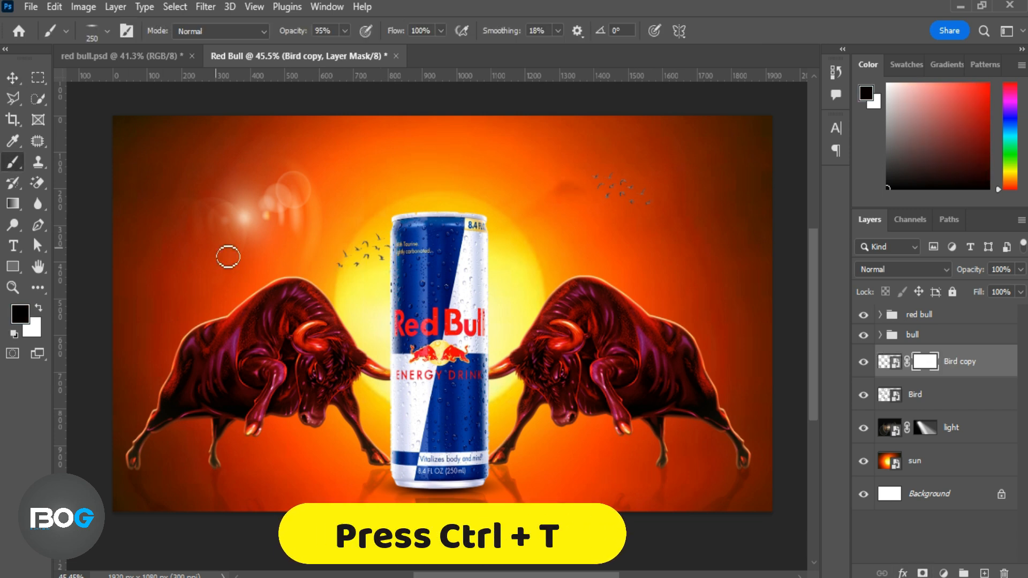
right_click(331, 240)
mouse_move(369, 283)
left_mouse_down()
mouse_move(378, 313)
mouse_move(395, 287)
mouse_move(372, 324)
left_mouse_up()
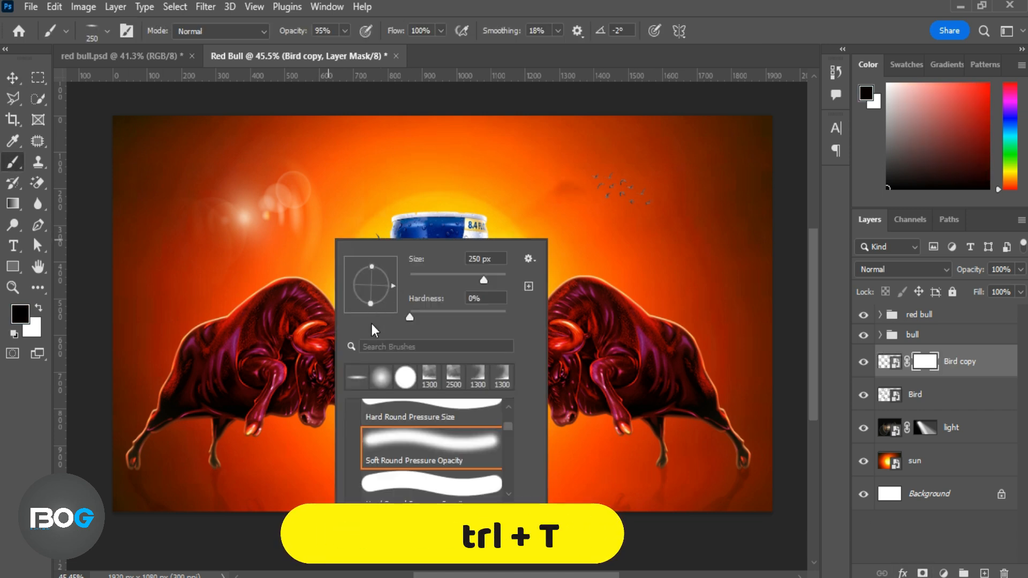
left_click_drag(293, 31, 434, 51)
key("bracketleft")
key("bracketleft")
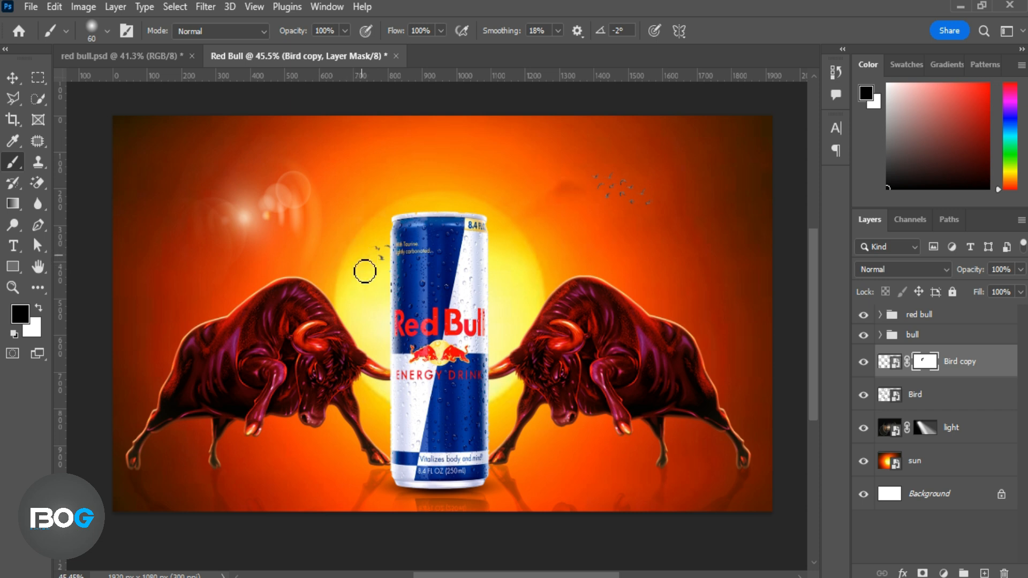
Scale the masked Bird copy slightly down and reposition the remaining birds beside the can's upper-left edge.
left_click(14, 77)
left_click_drag(366, 236, 365, 244)
left_click(745, 31)
left_click(357, 180)
left_click(538, 307)
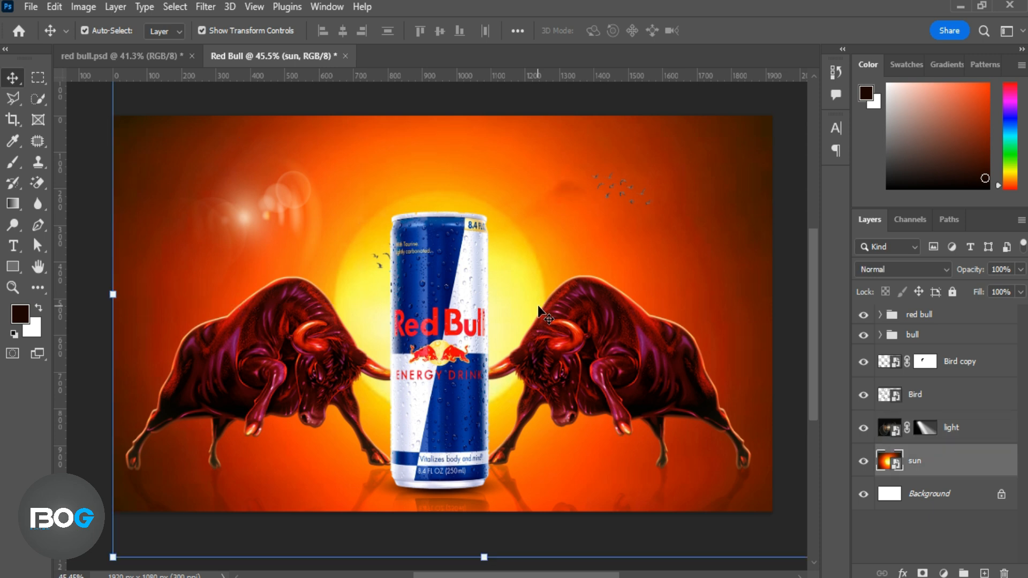
left_click(956, 398)
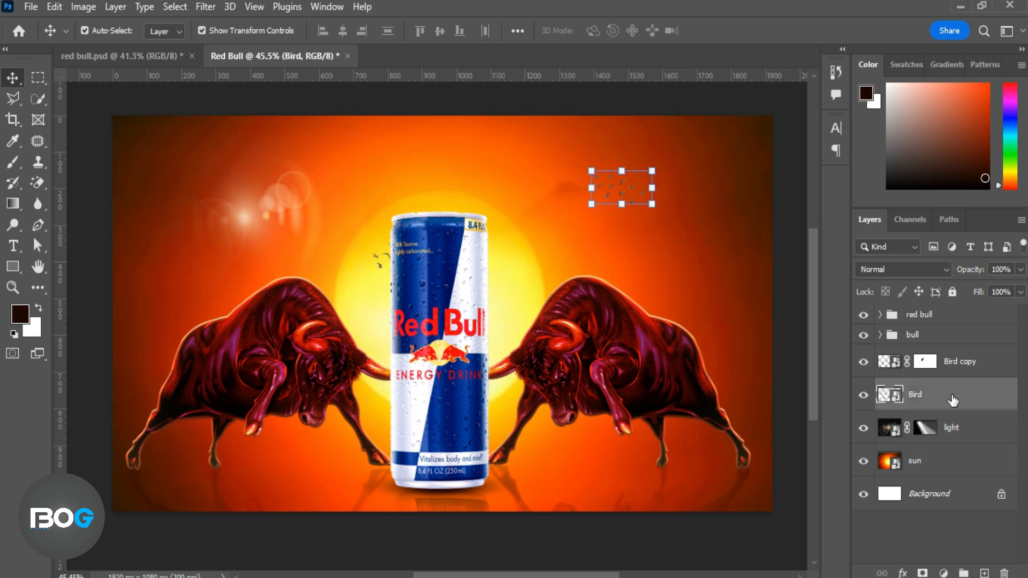
left_click(955, 364)
key("ctrl+t")
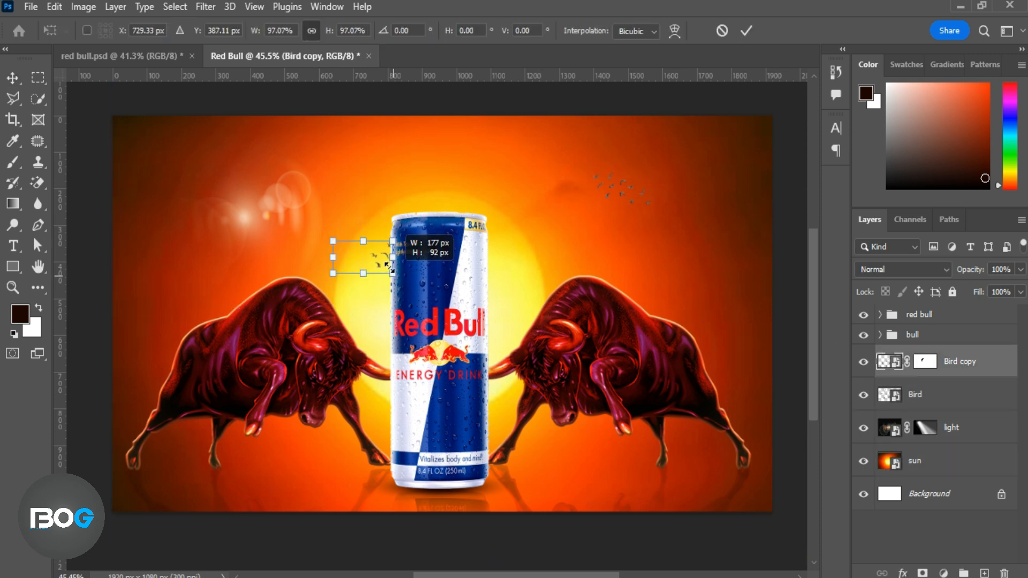
key("Return")
Create a layer above the sun and paint an orange glow behind the right-hand bull with a soft 700 px brush.
left_click(507, 132)
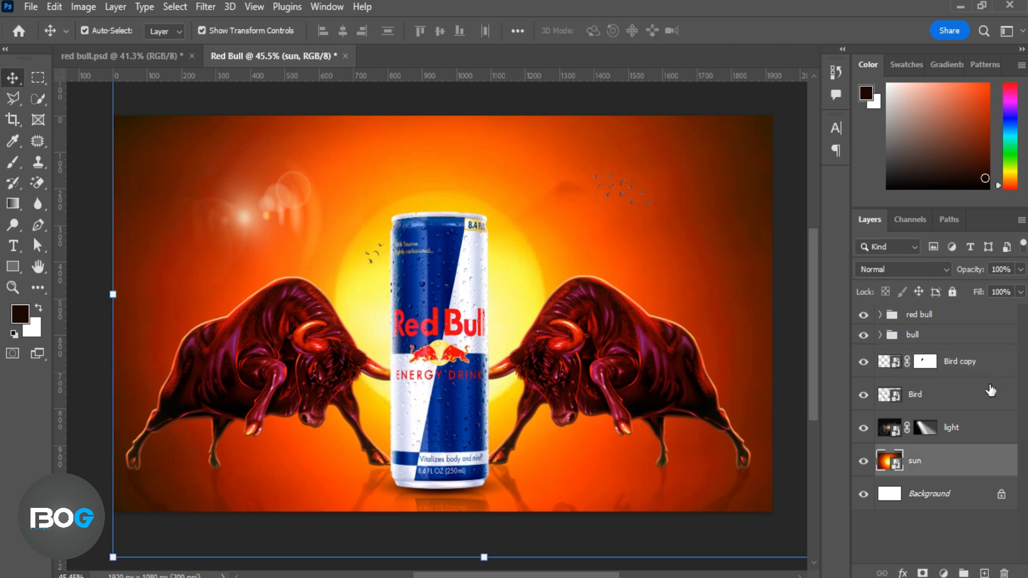
left_click(983, 573)
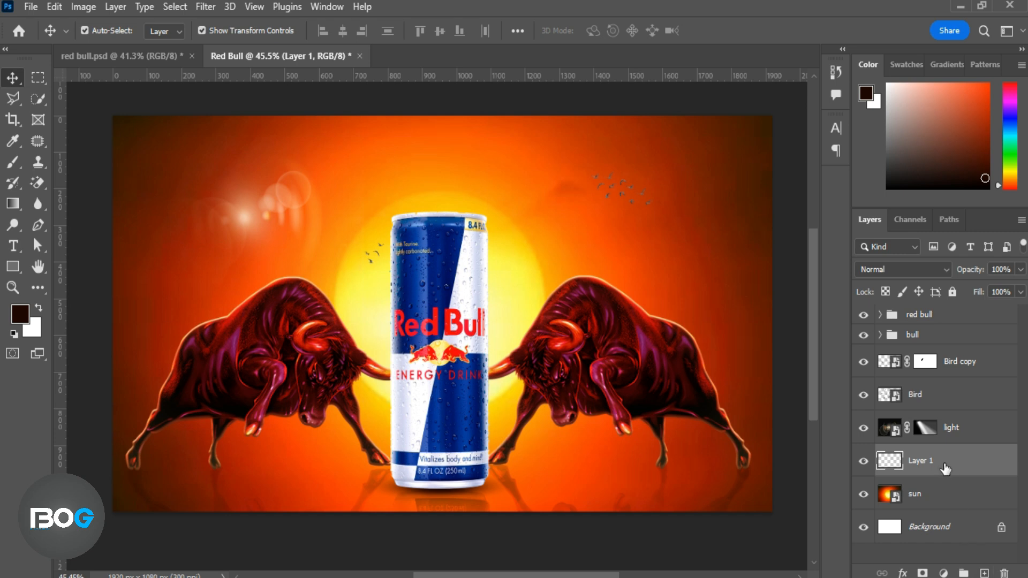
left_click(13, 162)
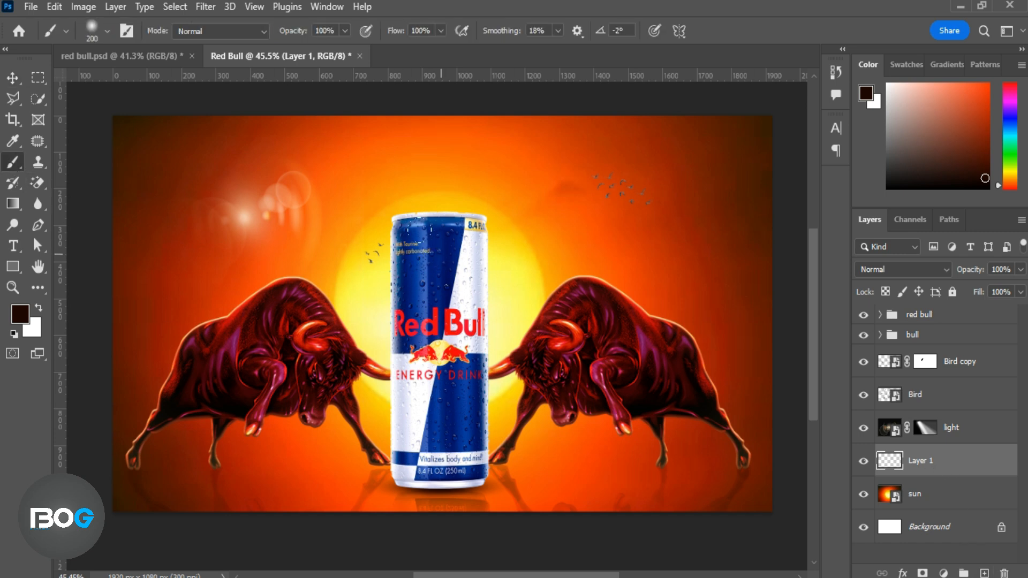
left_click(19, 314)
left_click(354, 201)
left_click(886, 161)
key("bracketleft")
key("bracketleft")
key("bracketleft")
left_click(639, 332)
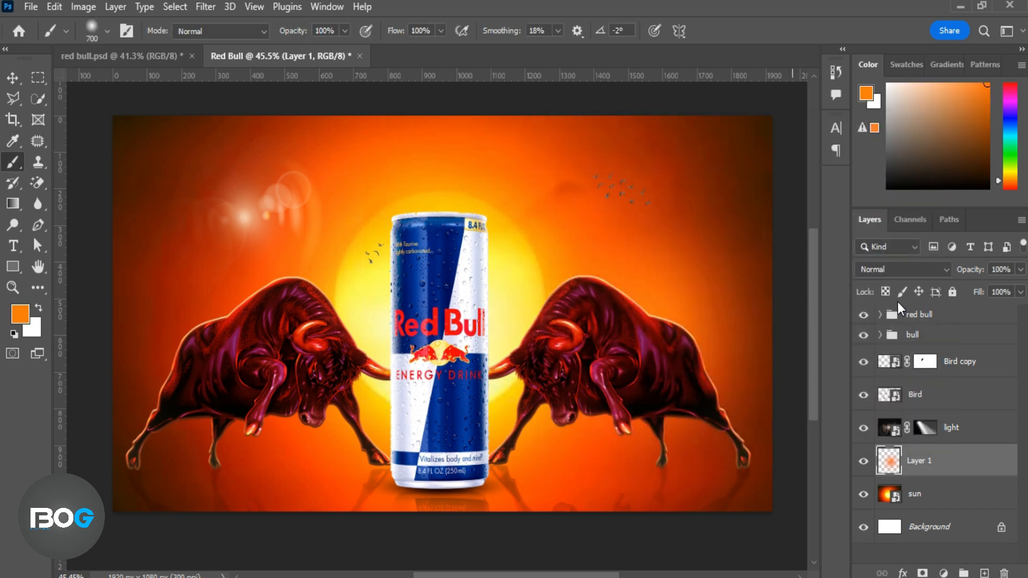
Set the orange glow layer's blending to Overlay and compare the image with the glow hidden and shown.
left_click(900, 269)
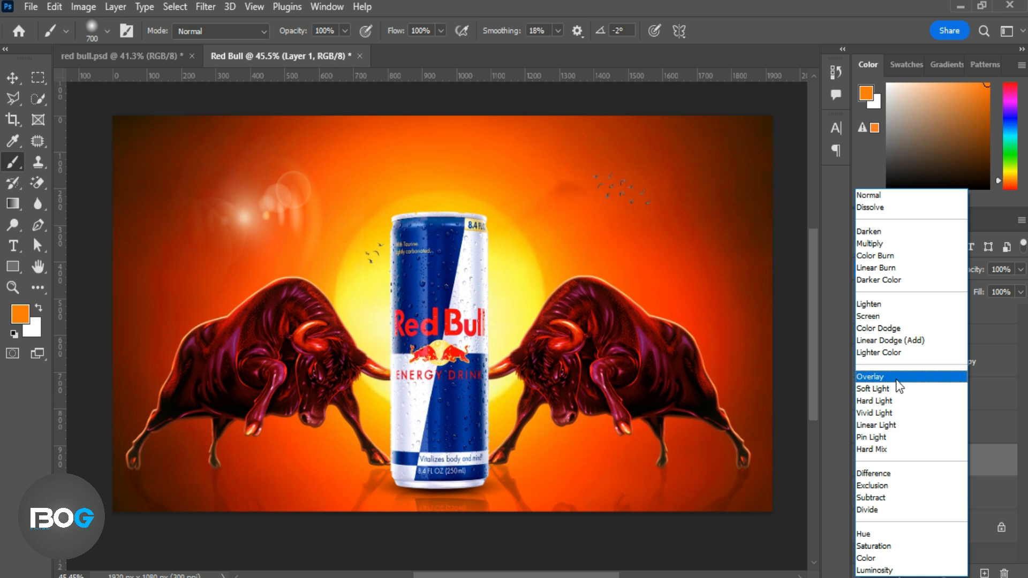
left_click(882, 376)
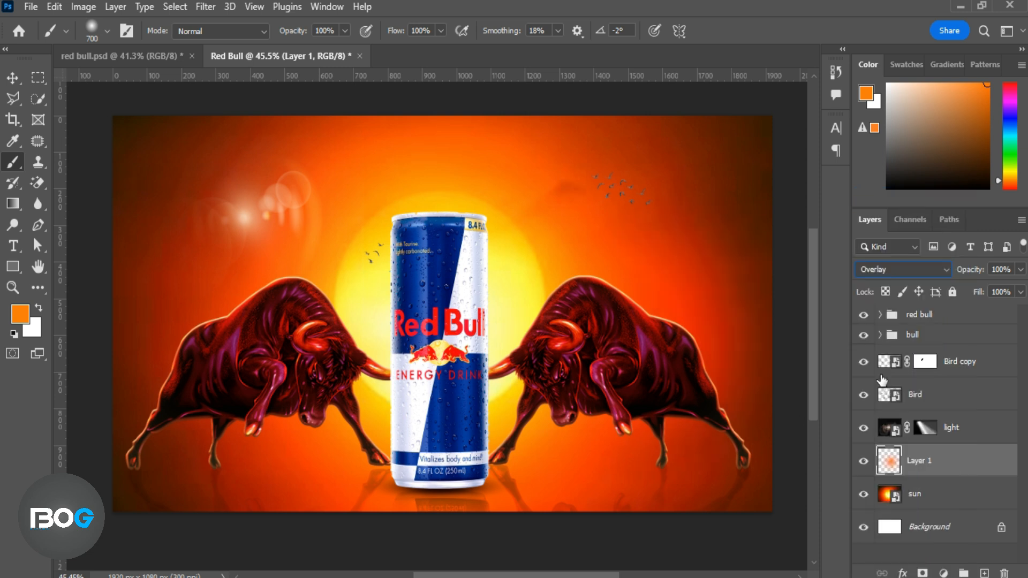
left_click(863, 462)
left_click(864, 462)
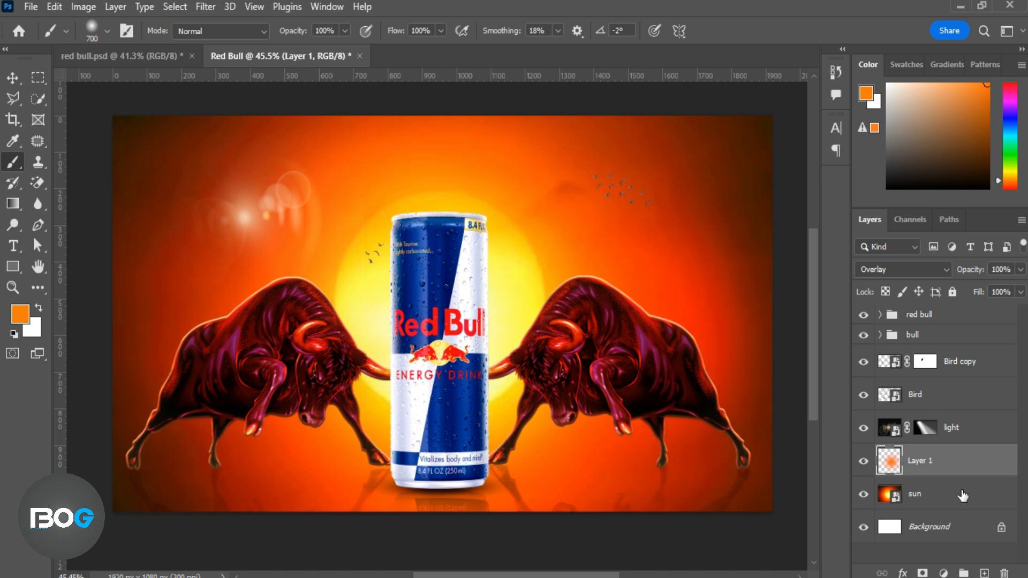
Paint a matching orange glow behind the left-hand bull and rename the glow layer as light.
left_click_drag(172, 264, 167, 259)
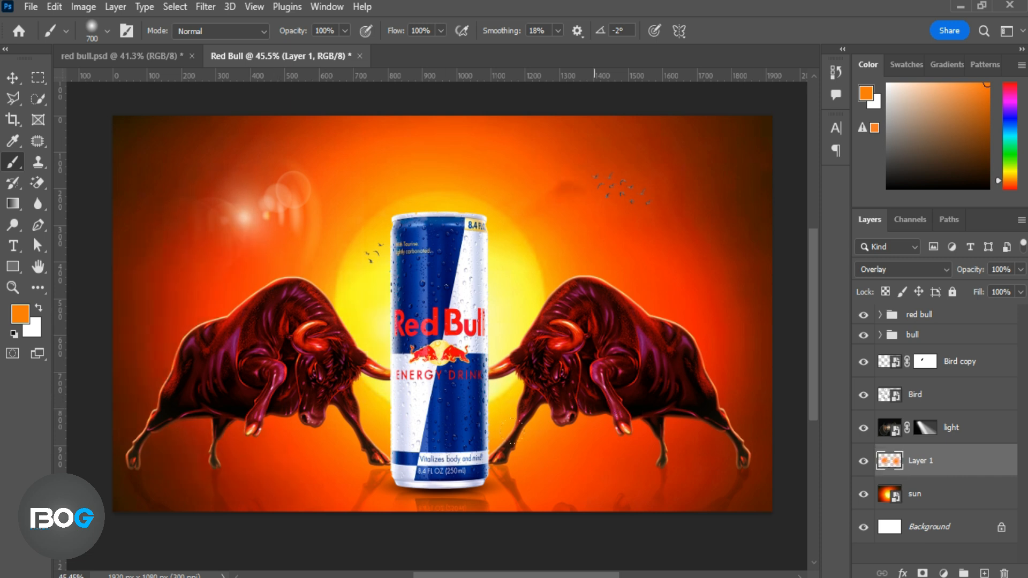
left_click(864, 463)
left_click(864, 463)
key("Return")
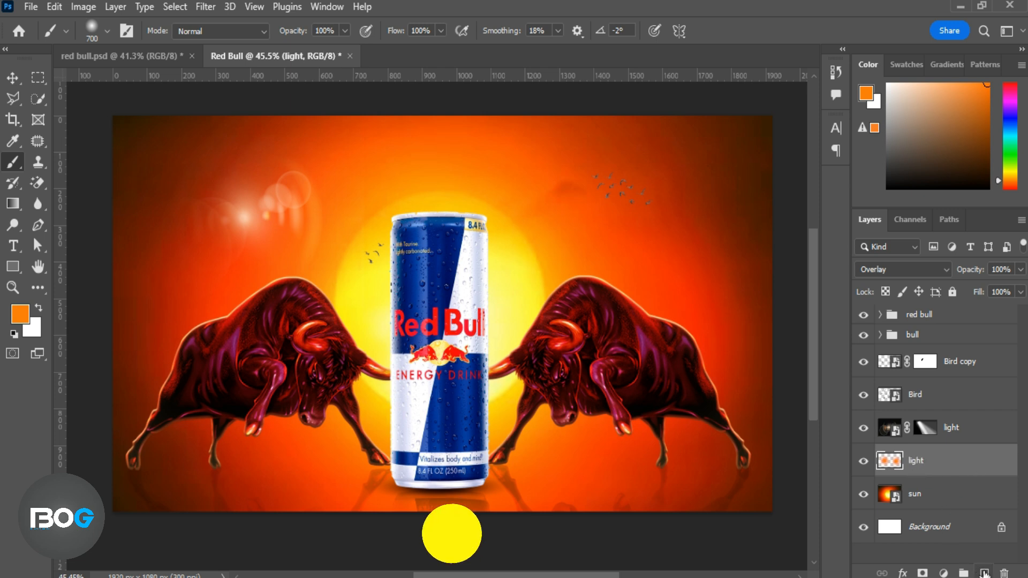
Create a new layer above the sun and choose fog brush 62 from Free Fog Photoshop Brushes 8 at 149 px.
left_click(956, 504)
left_click(983, 571)
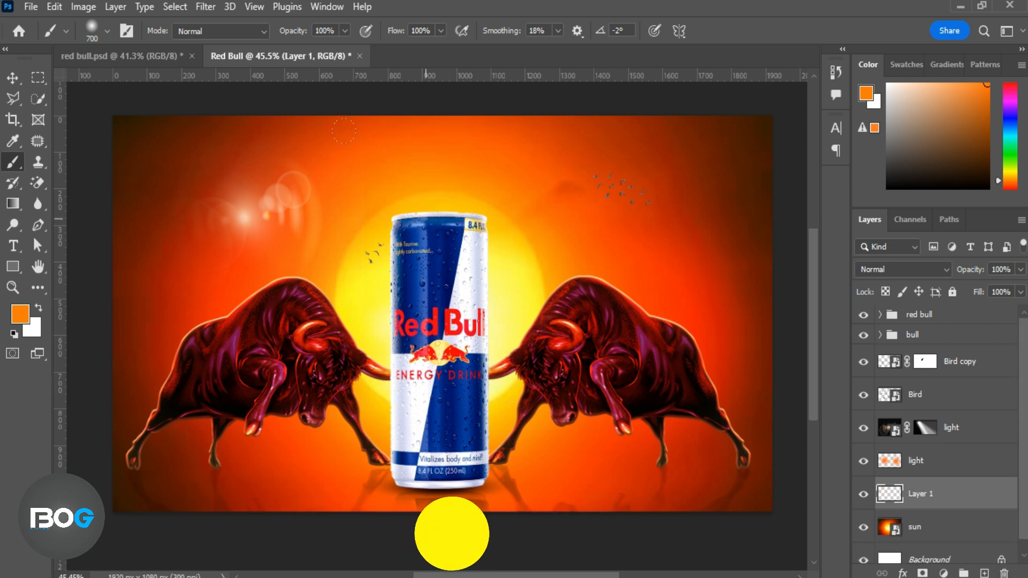
right_click(444, 210)
left_click_drag(622, 441, 625, 489)
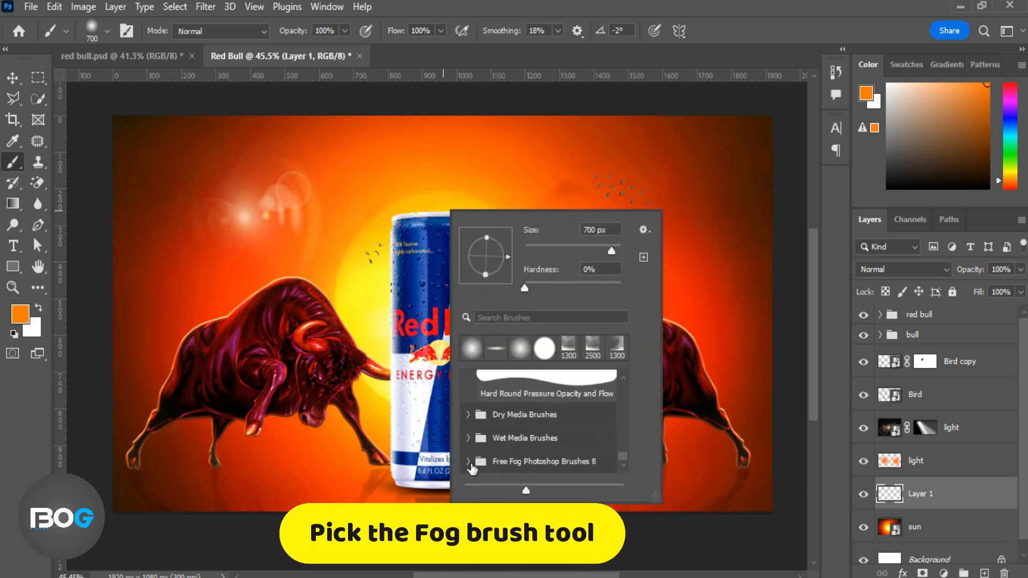
left_click(468, 460)
scroll(543, 428, "down", 3)
left_click(537, 447)
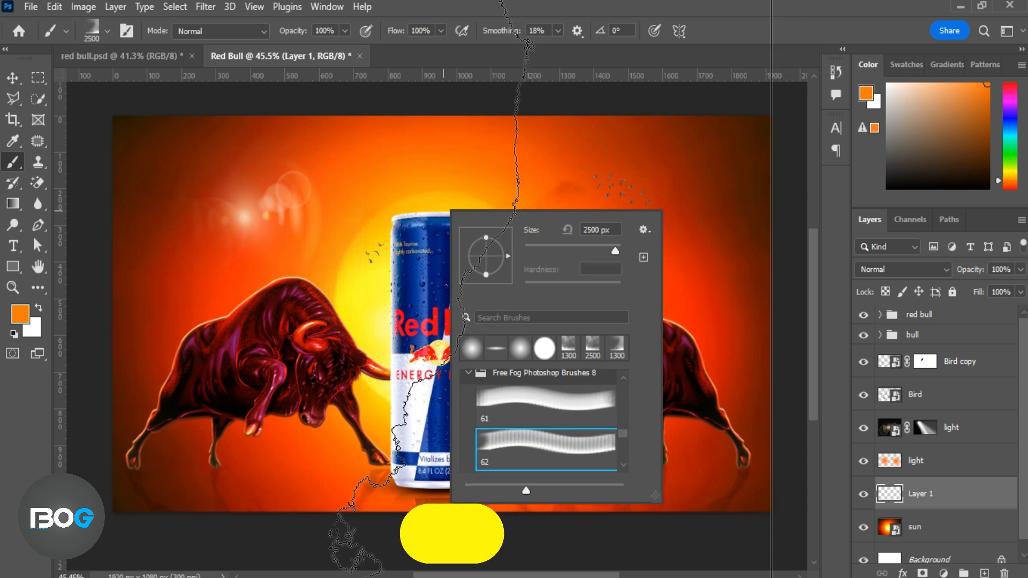
left_click_drag(592, 250, 583, 251)
left_click(299, 35)
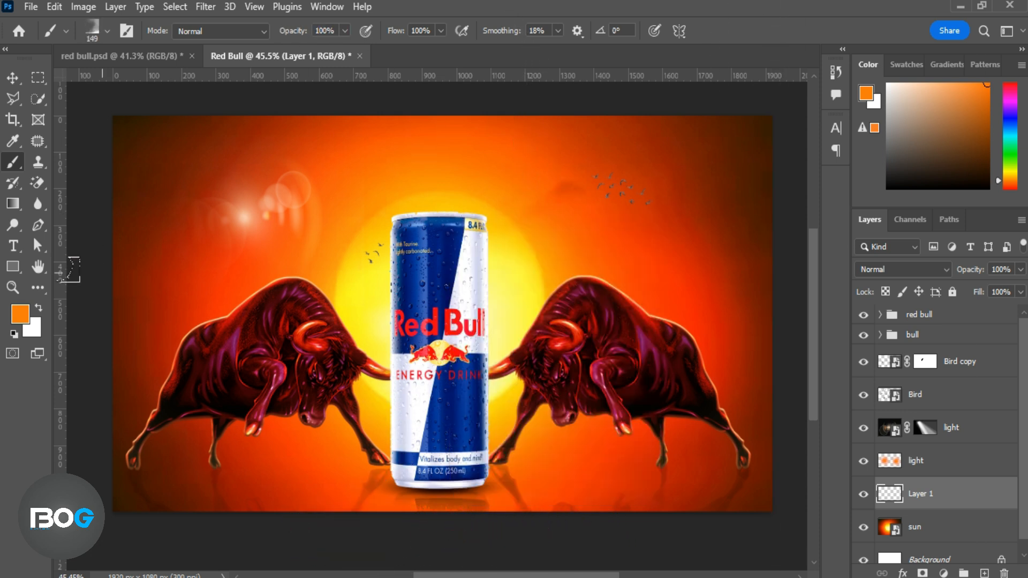
Set the foreground color to #ffd10a, enlarge the fog brush to 1100 px, and stamp fog over the image's right side.
left_click(25, 309)
left_click(331, 261)
left_click(507, 236)
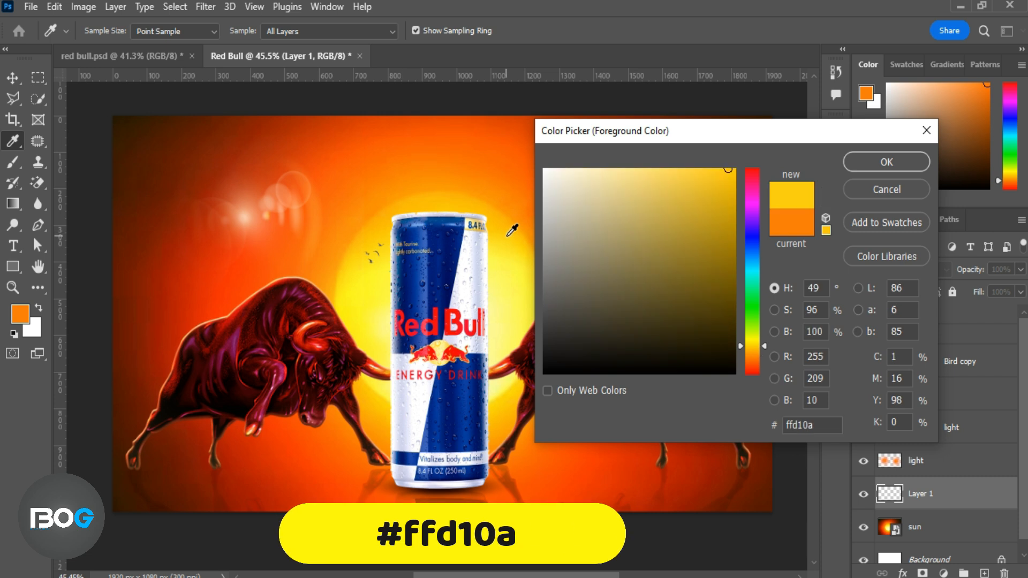
left_click(859, 162)
key("bracketright")
key("bracketright")
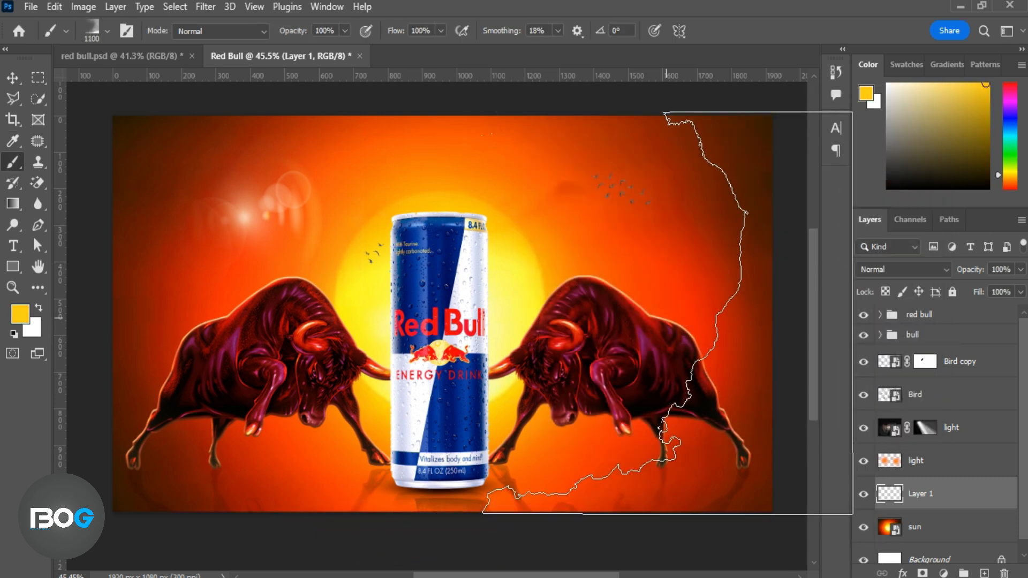
left_click(665, 315)
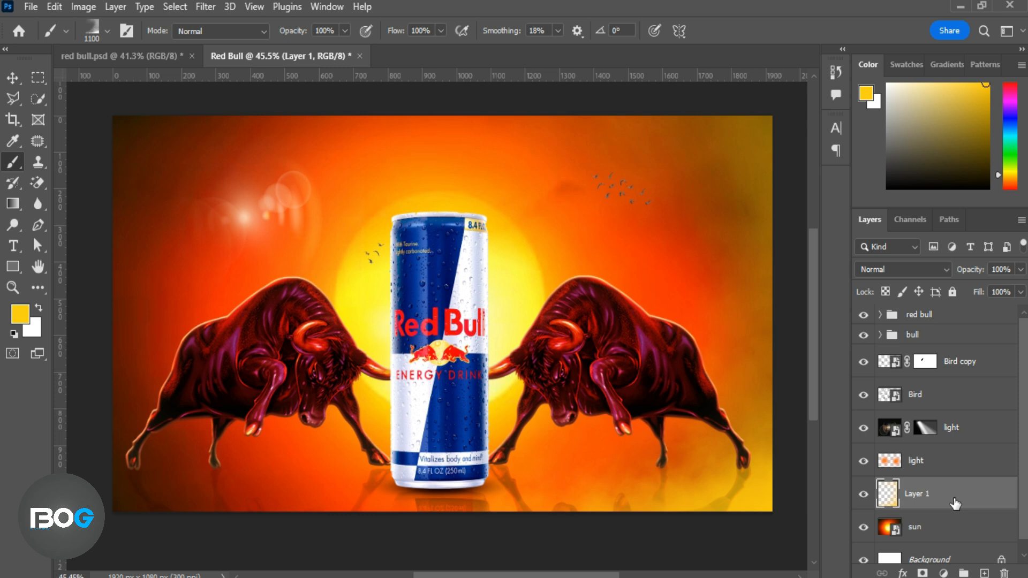
Rotate the fog brush to -176° and stamp yellow fog over the image's left side.
right_click(395, 288)
left_click_drag(450, 333, 406, 338)
left_click(256, 309)
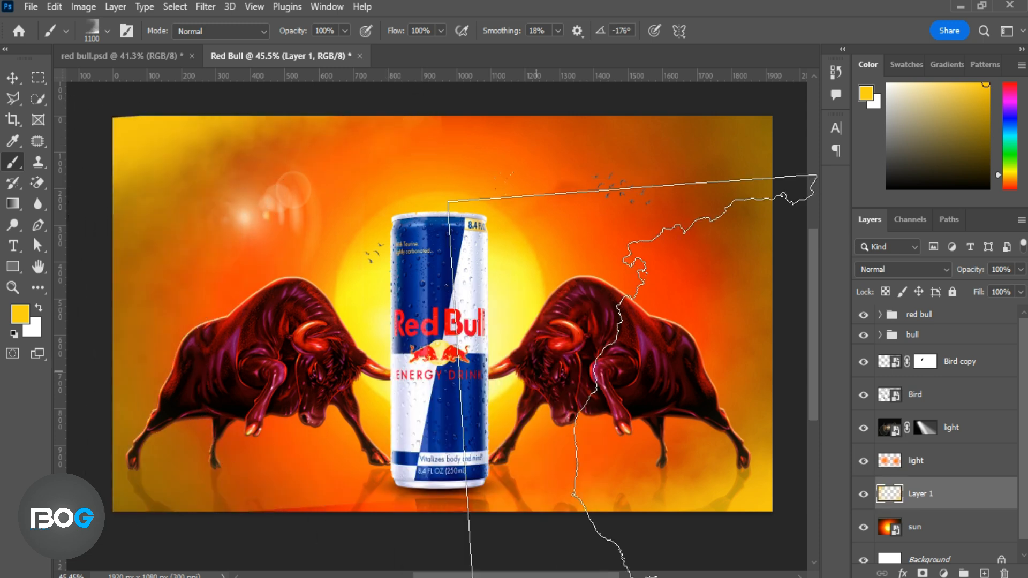
Set the yellow fog layer's blending to Screen.
left_click(13, 78)
left_click(945, 268)
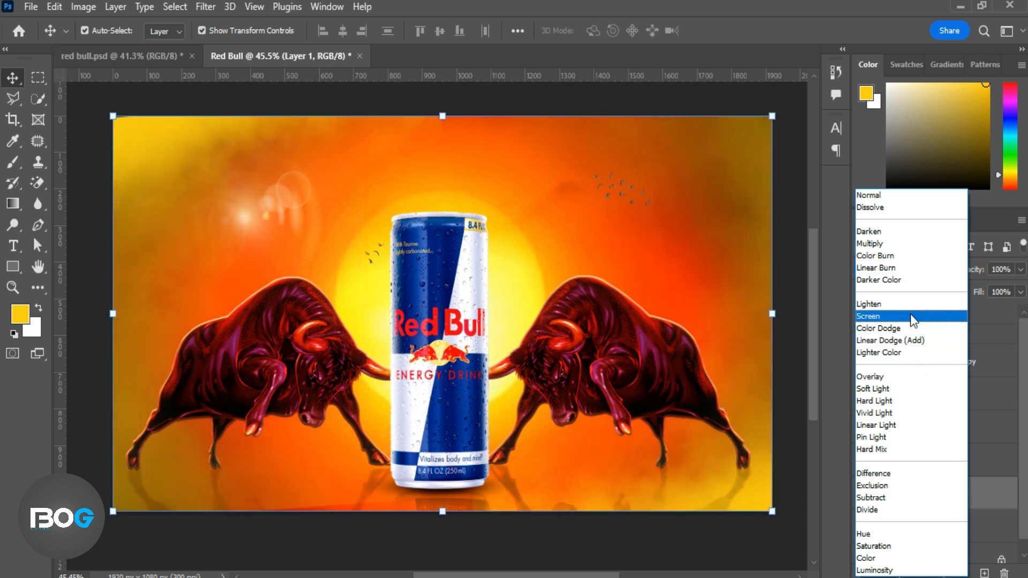
left_click(910, 314)
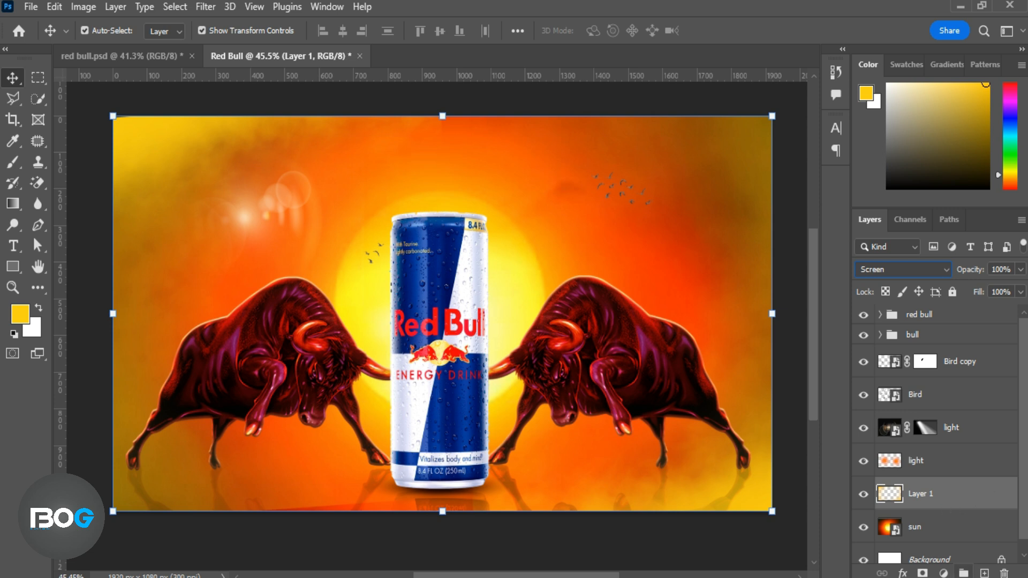
Add a layer mask to the fog layer and hide the fog along the lower middle with a soft 1100 px black brush.
left_click(922, 573)
left_click(12, 162)
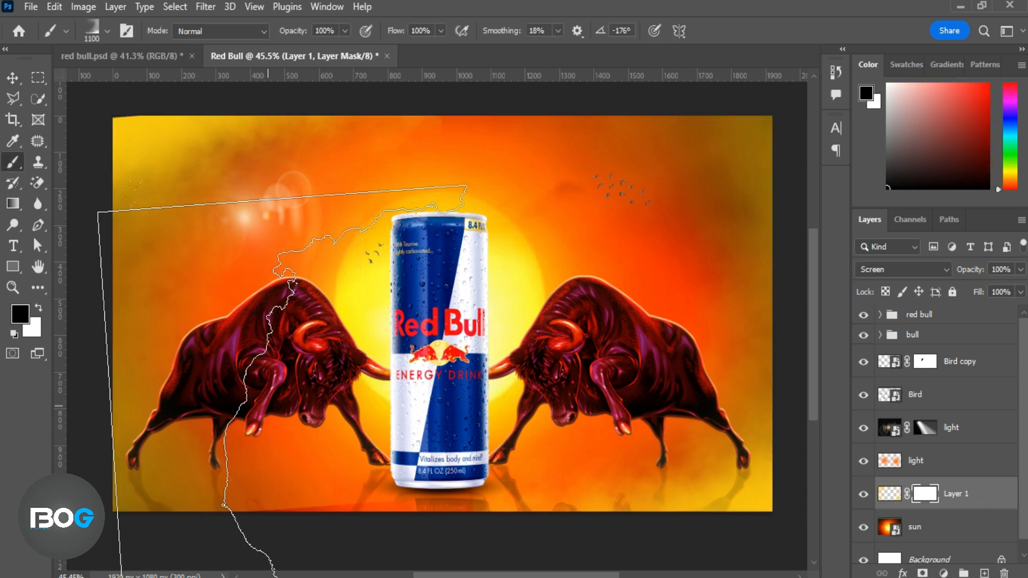
right_click(476, 296)
left_click(542, 430)
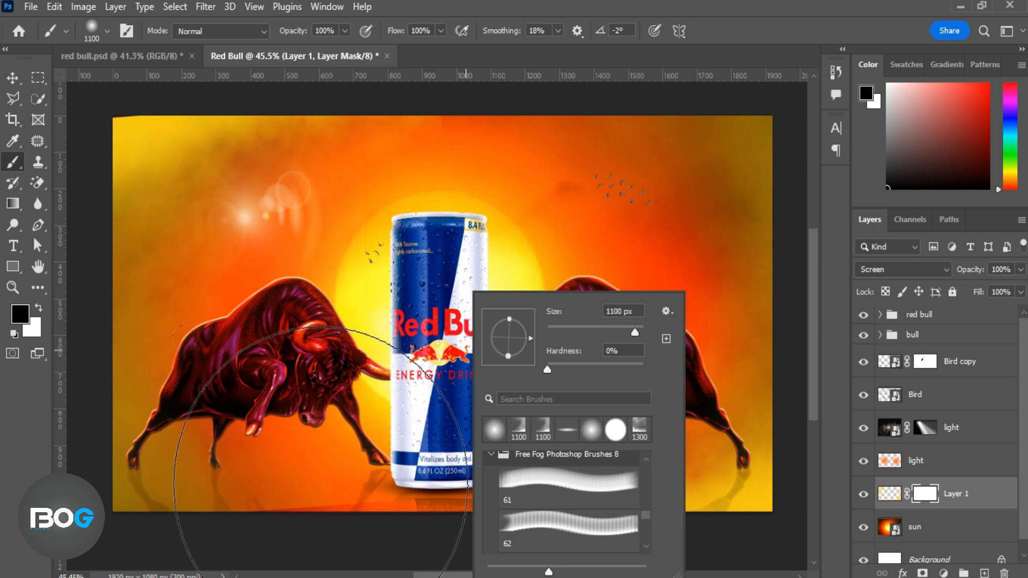
left_click(328, 471)
left_click(494, 511)
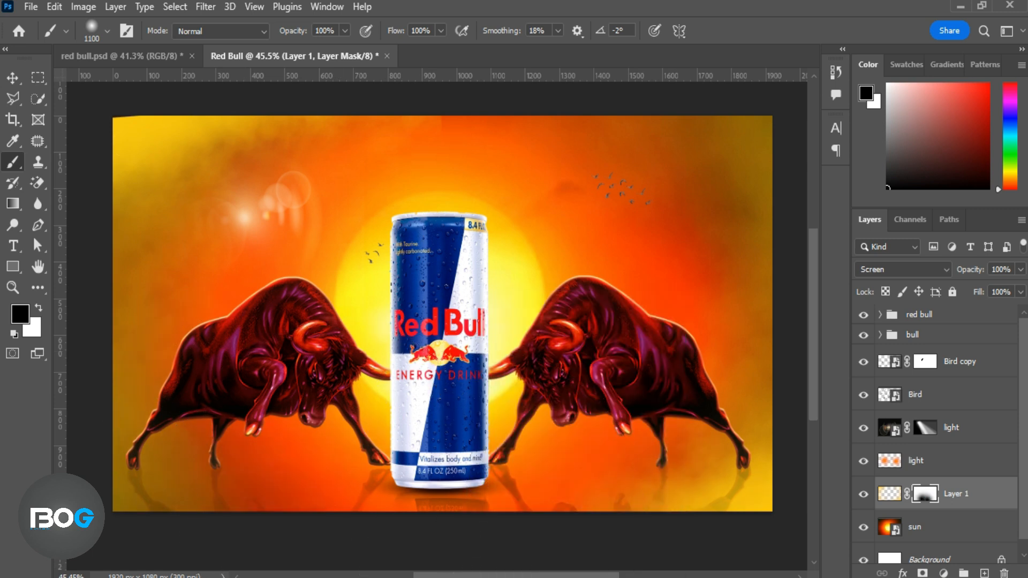
Group the layers from Bird copy down to sun and name the group BG.
left_click(963, 363)
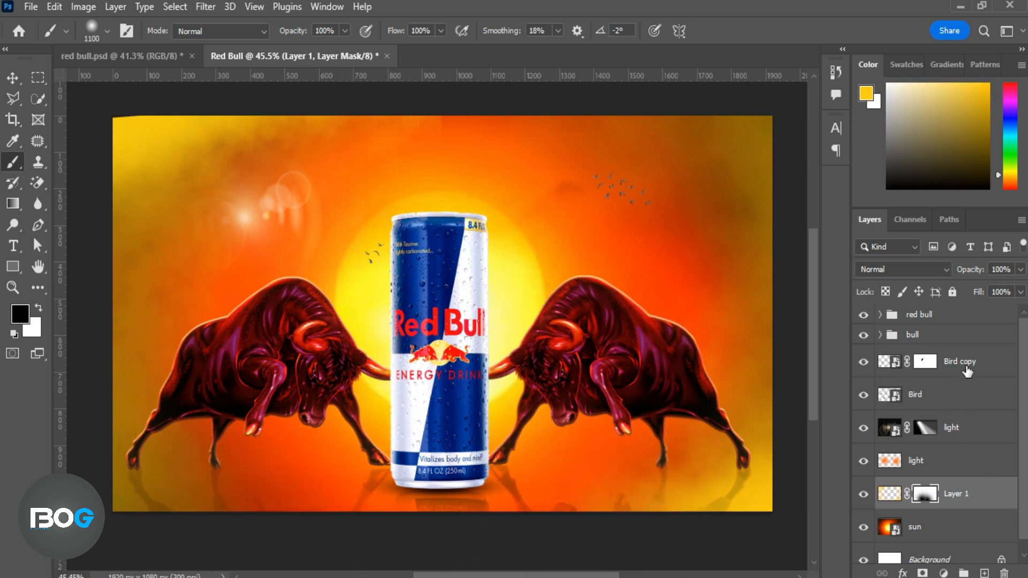
left_click(949, 527, "shift")
left_click(963, 572)
double_click(923, 361)
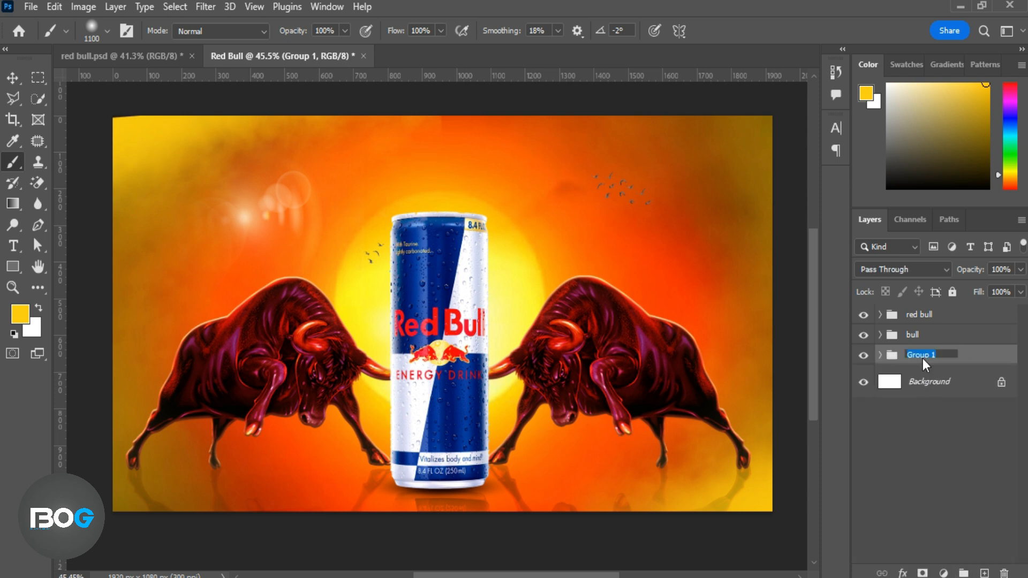
type("BG")
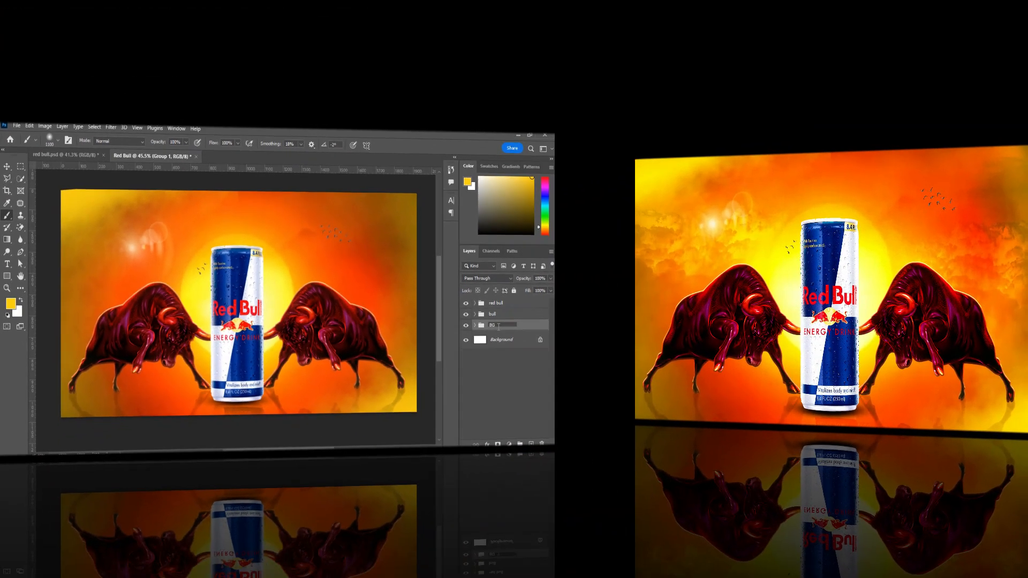